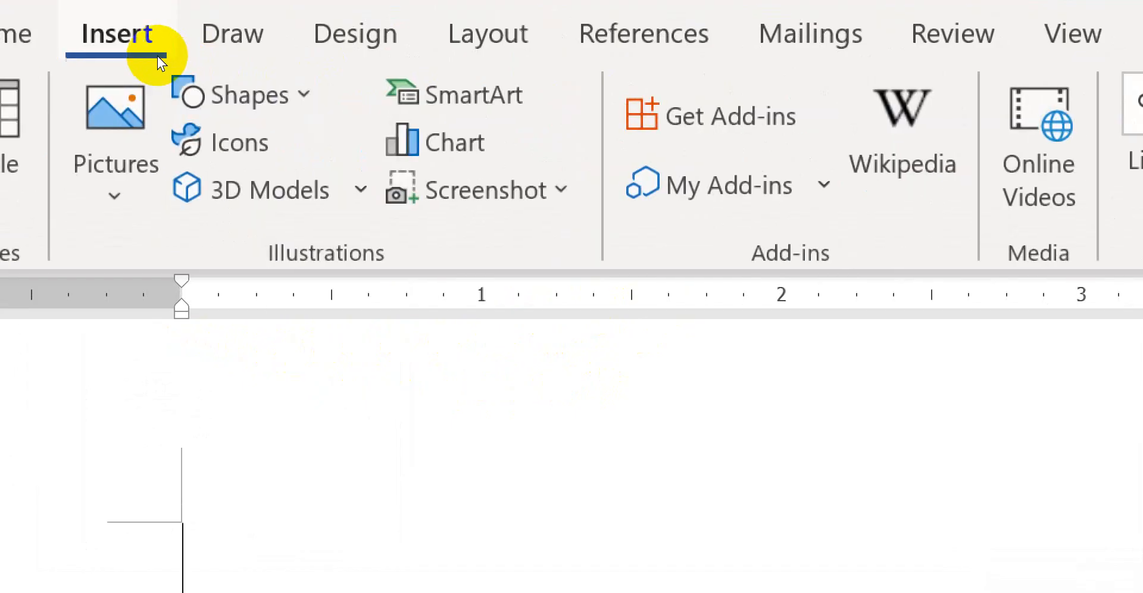
# Insert the picture skill logo.png from the Downloads folder into the blank document.
pyautogui.click(151, 127)
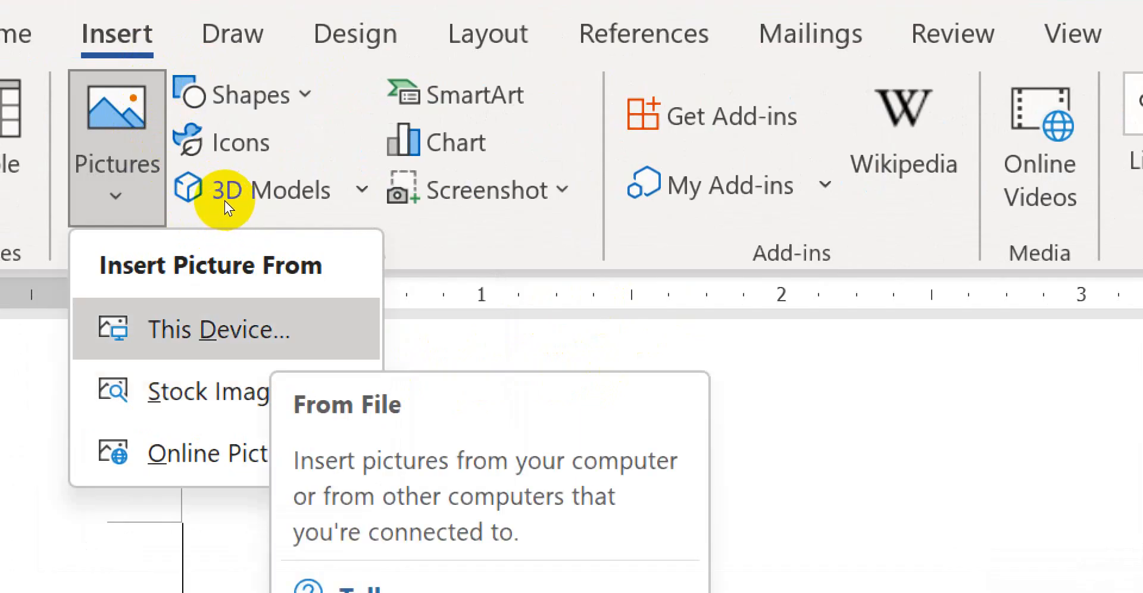
pyautogui.press('Escape')
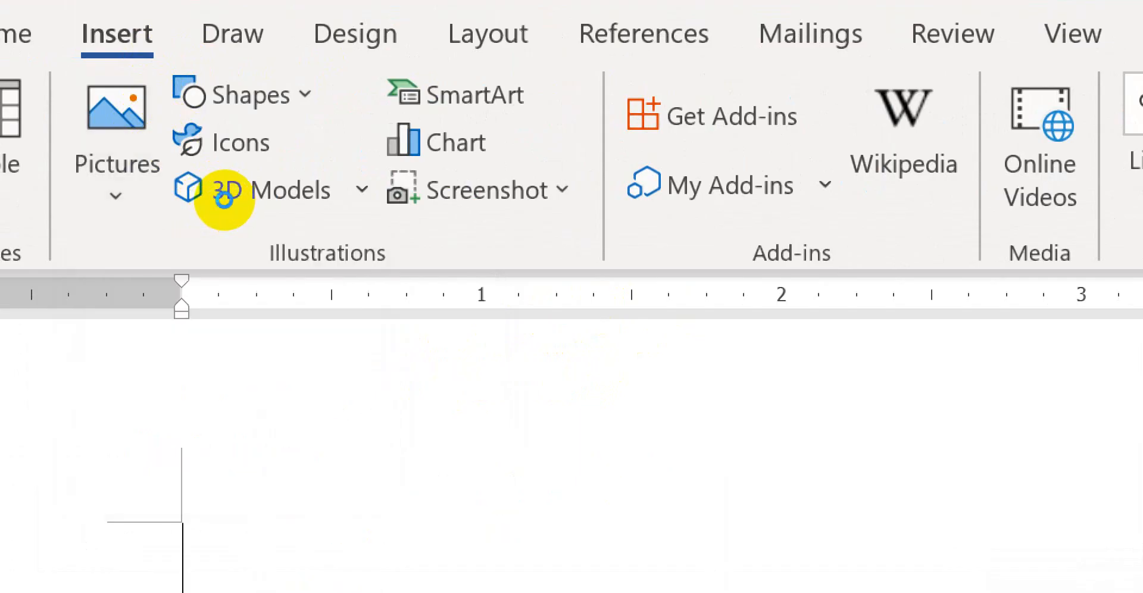
pyautogui.click(178, 528)
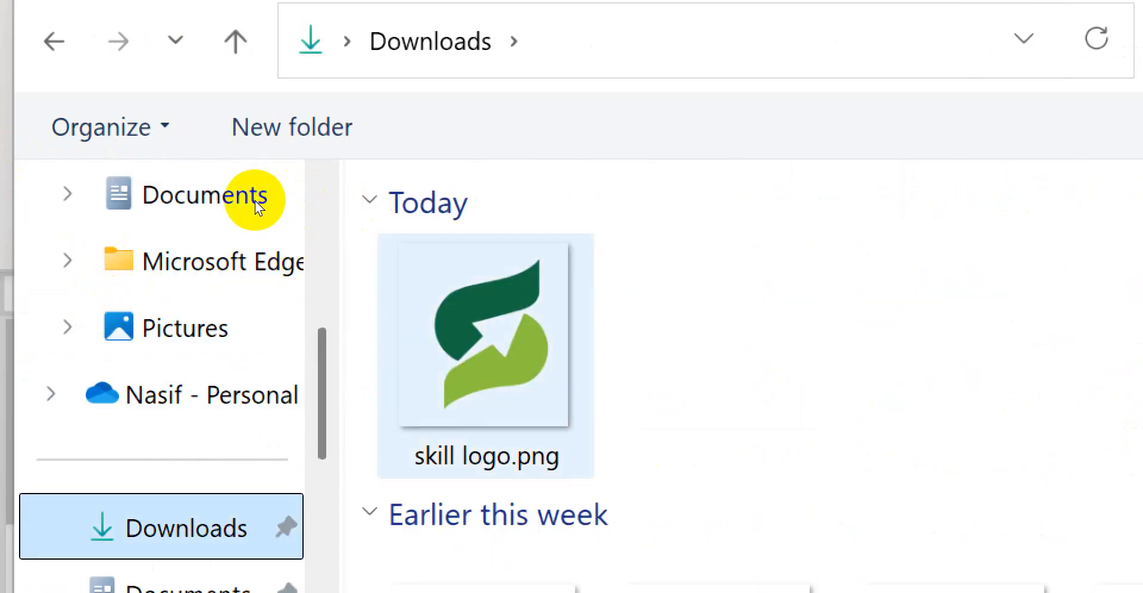
pyautogui.click(499, 348)
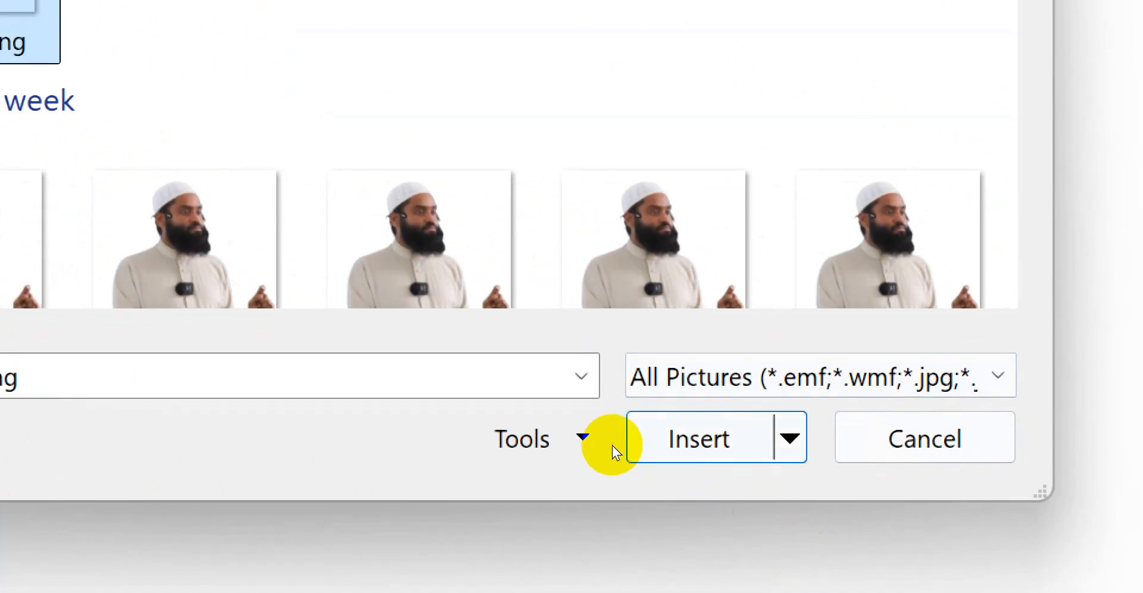
pyautogui.click(628, 452)
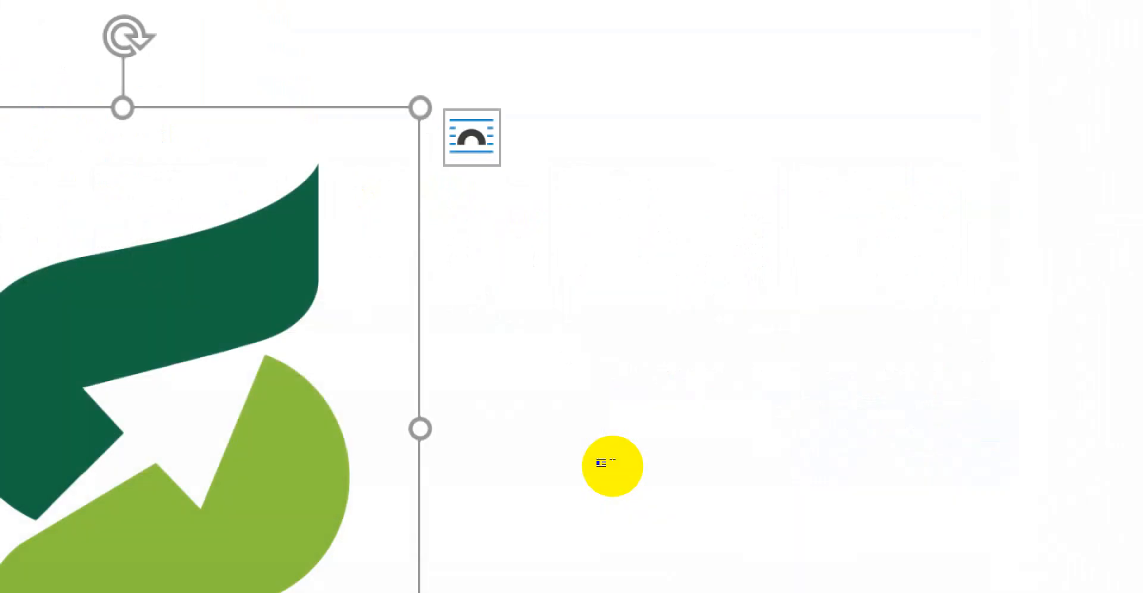
pyautogui.scroll(-1, 613, 466)
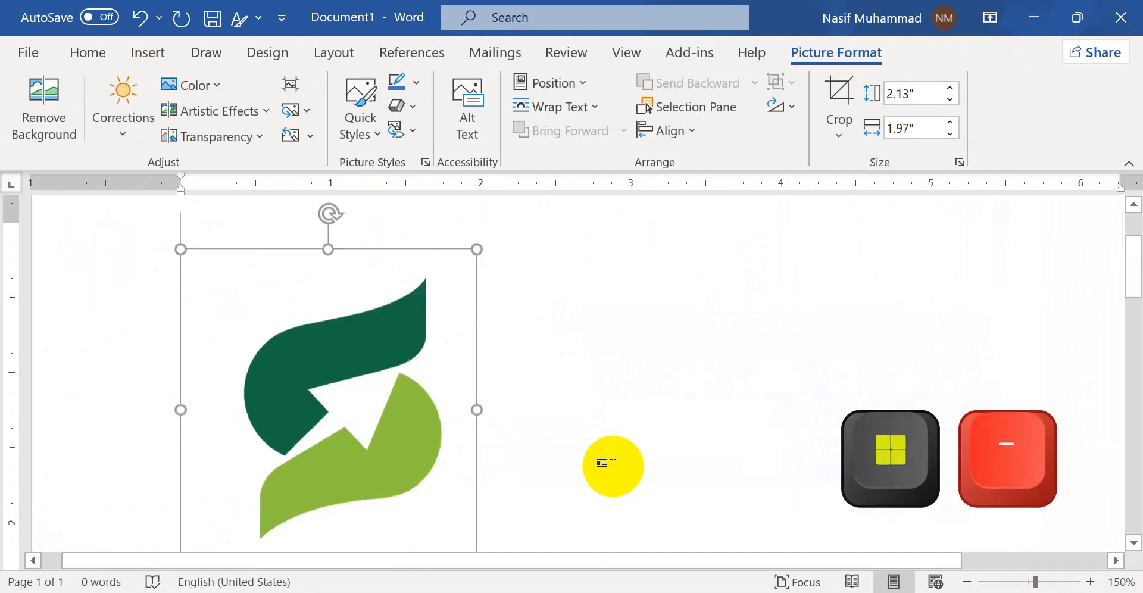
# Try to move the in-line logo freely across the page.
pyautogui.click(587, 429)
pyautogui.scroll(-7, 373, 420)
pyautogui.click(426, 329)
pyautogui.click(534, 385)
pyautogui.click(449, 323)
pyautogui.click(540, 430)
pyautogui.click(450, 327)
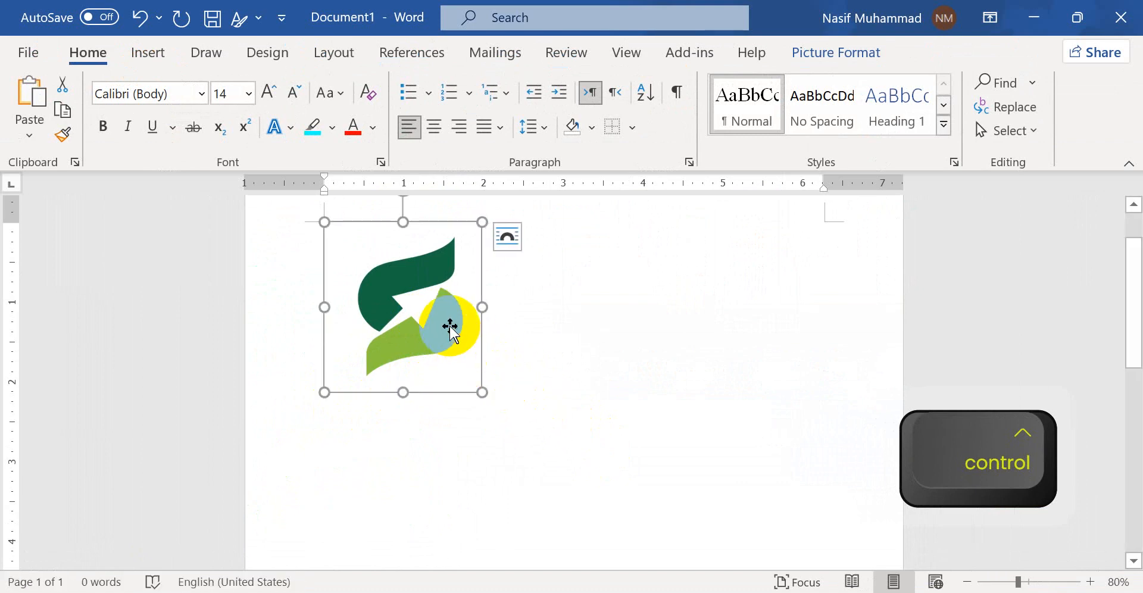
pyautogui.click(486, 420)
pyautogui.click(429, 310)
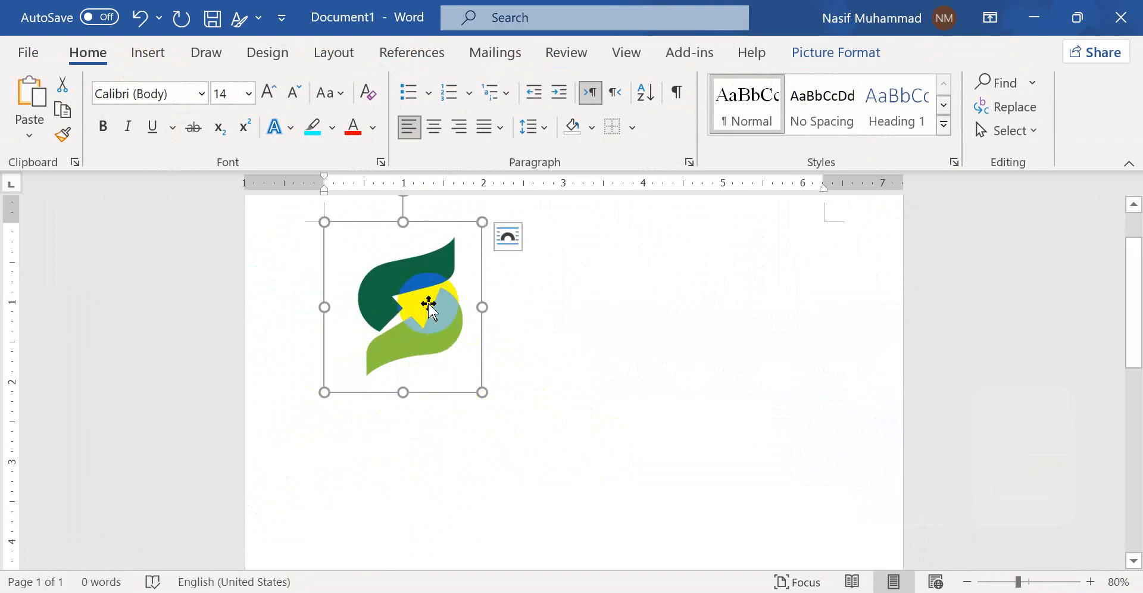
pyautogui.moveTo(428, 304); pyautogui.dragTo(443, 332)
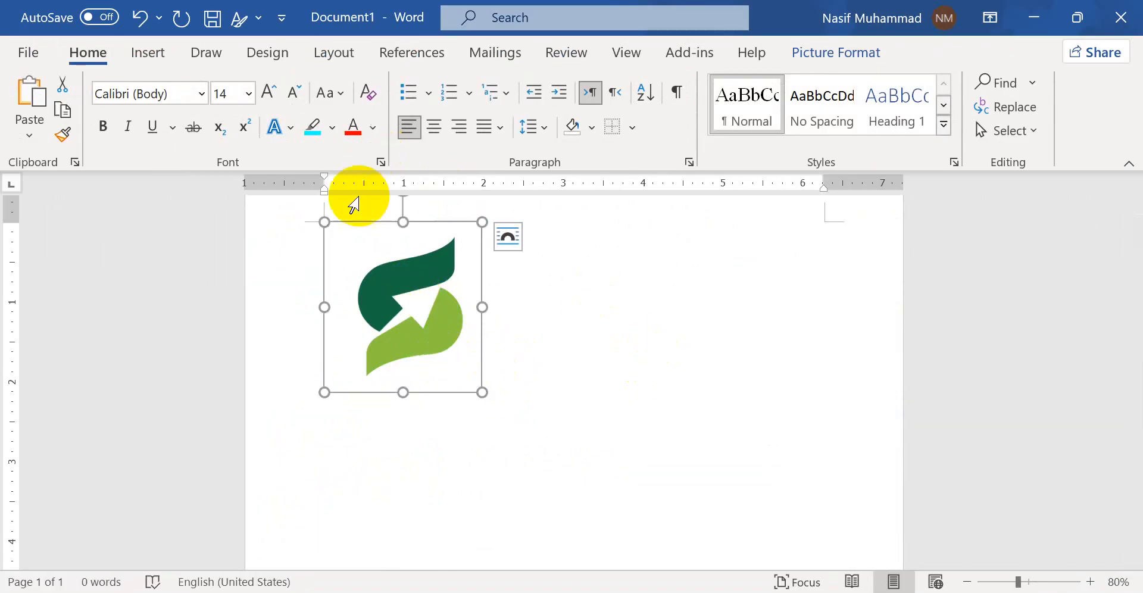
# Change the logo's text wrapping to In Front of Text.
pyautogui.click(514, 244)
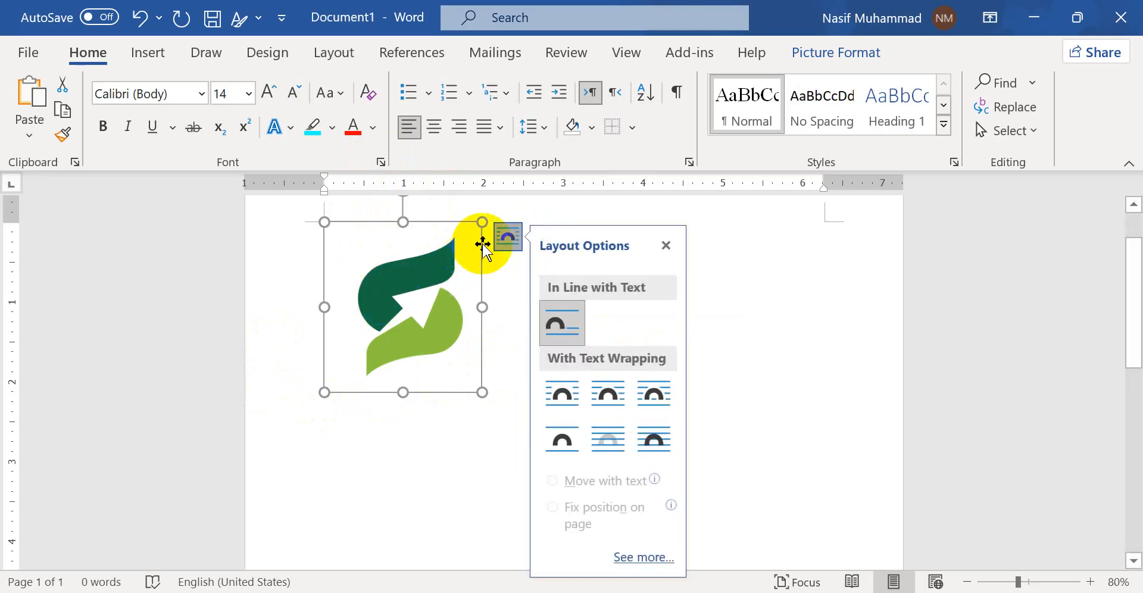
pyautogui.click(511, 243)
pyautogui.click(512, 243)
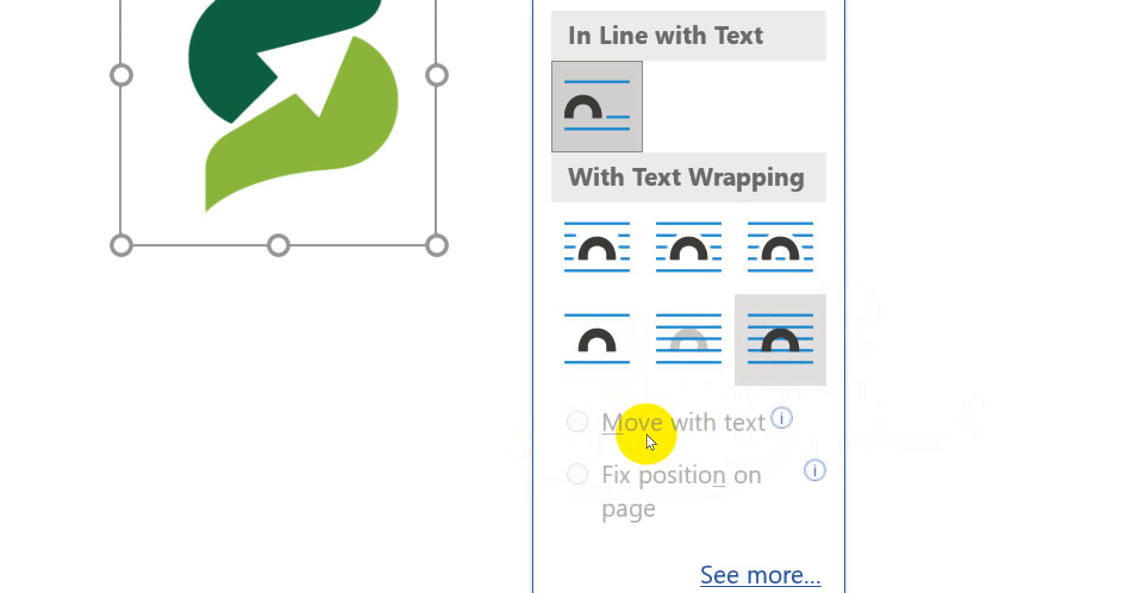
pyautogui.click(779, 340)
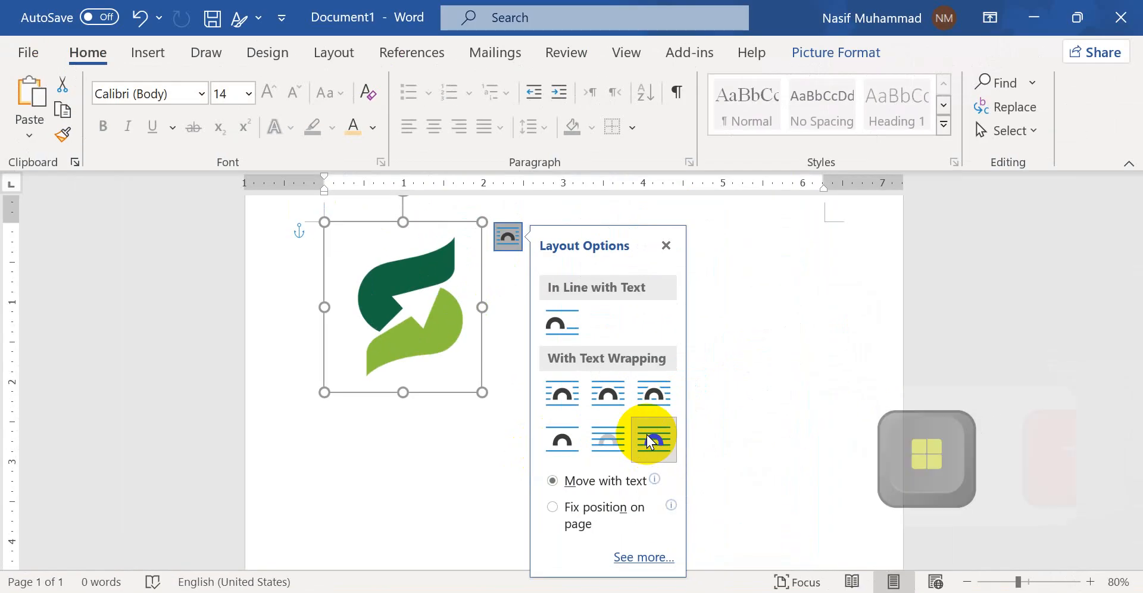
# Shrink the logo to about 1.2 inches wide and place it at the center of the page's top margin line.
pyautogui.press('super+minus')
pyautogui.moveTo(445, 356); pyautogui.dragTo(628, 333)
pyautogui.moveTo(668, 392); pyautogui.dragTo(596, 265)
pyautogui.click(676, 275)
pyautogui.scroll(-2, 527, 302)
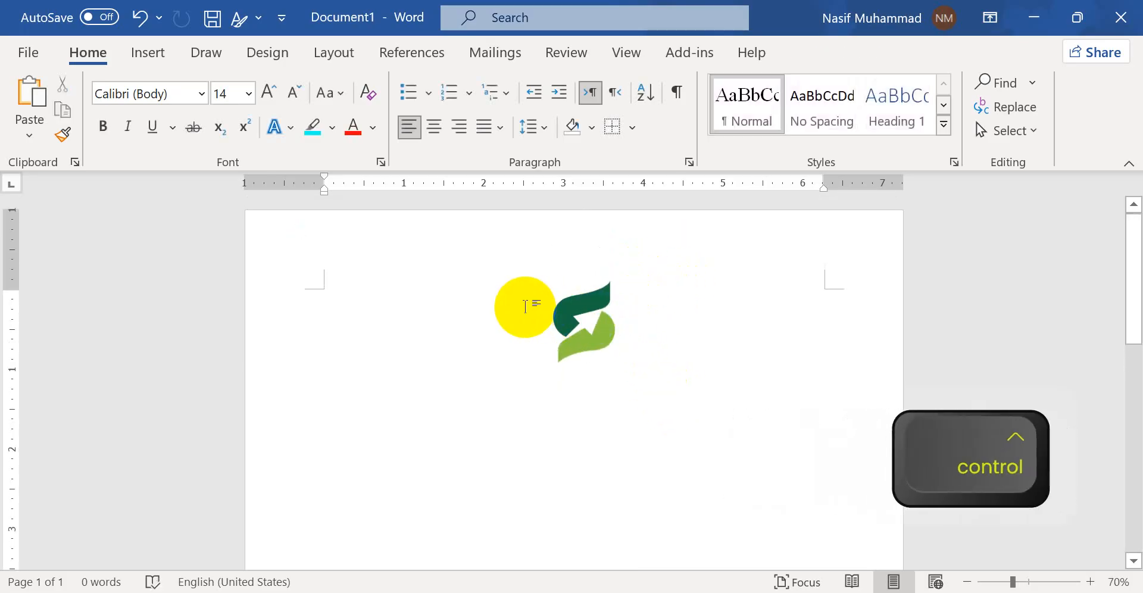
pyautogui.moveTo(592, 305); pyautogui.dragTo(585, 306)
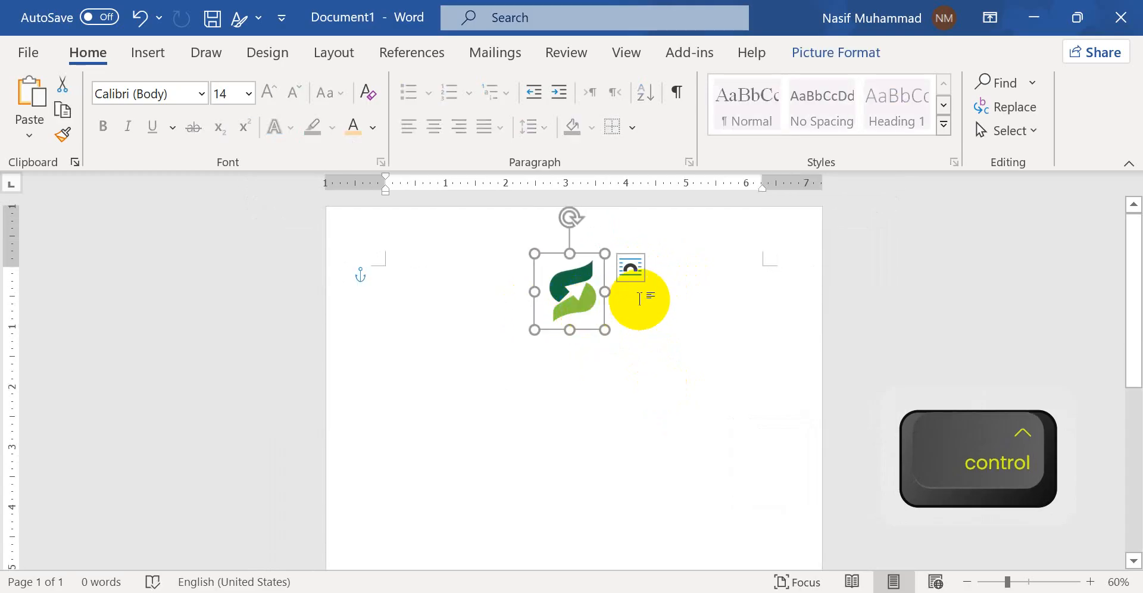
pyautogui.moveTo(578, 316); pyautogui.dragTo(572, 309)
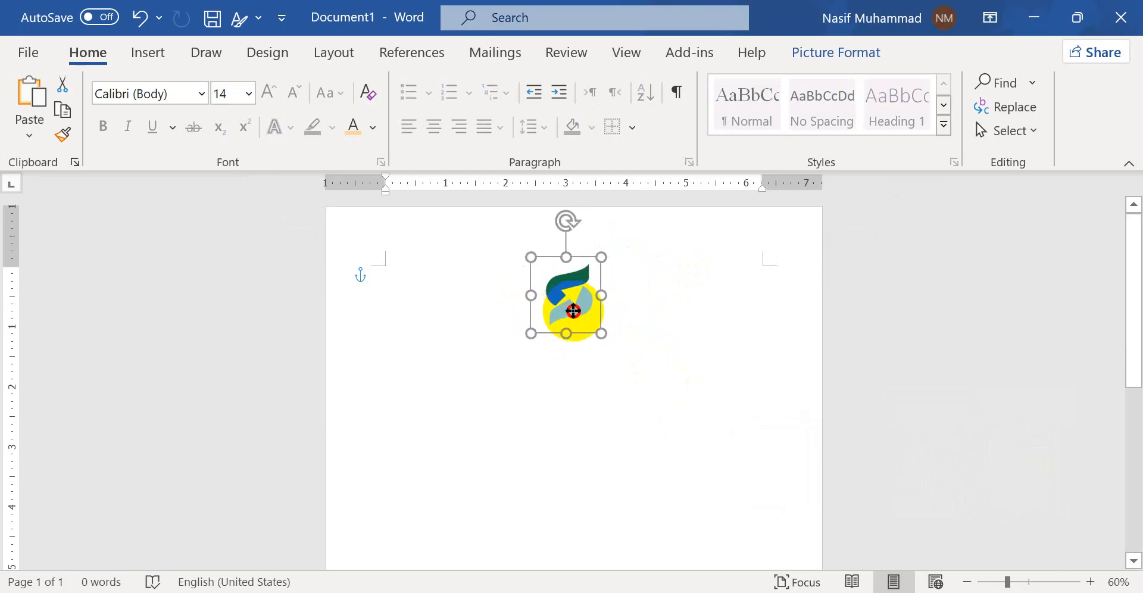
pyautogui.click(630, 330)
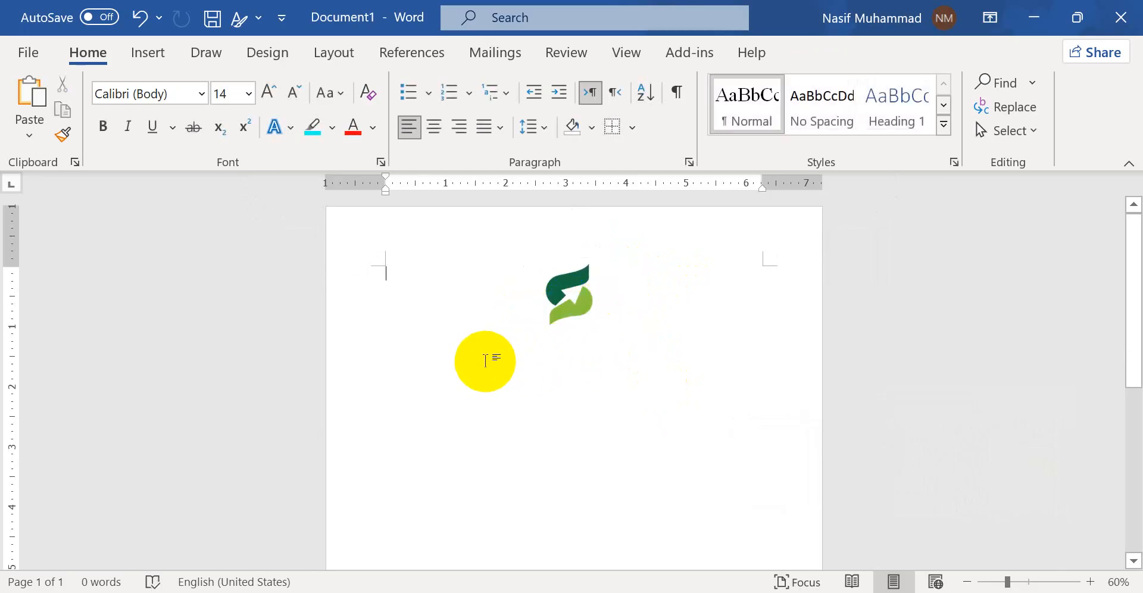
# Add blank lines at the document's start and remove them to test whether the logo moves with the text.
pyautogui.press('Return')
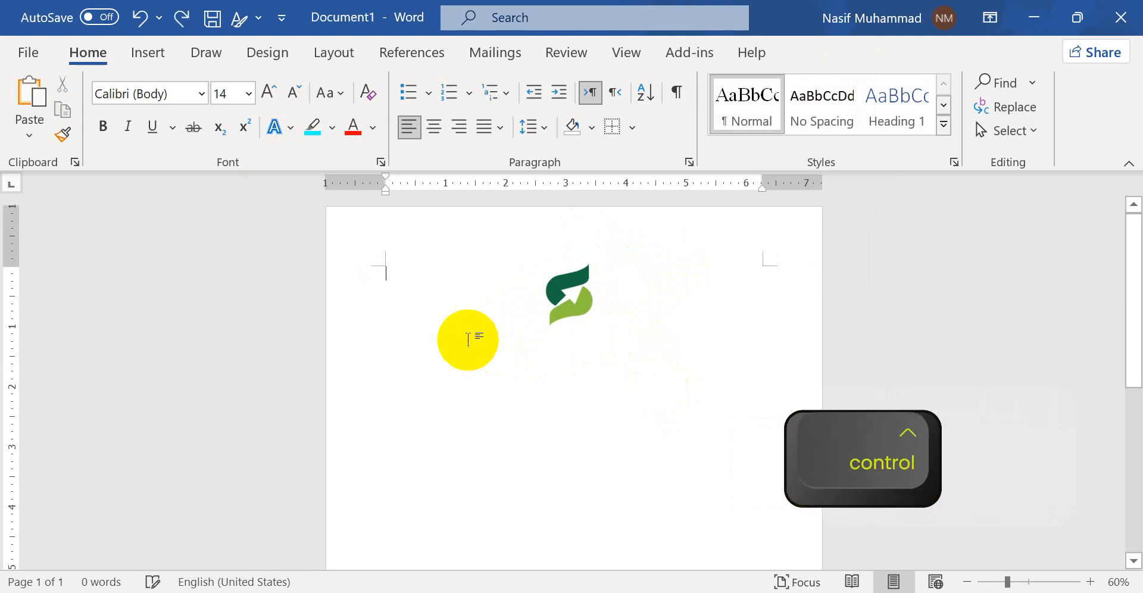
pyautogui.scroll(3, 410, 281)
pyautogui.press('Return')
pyautogui.press('Return')
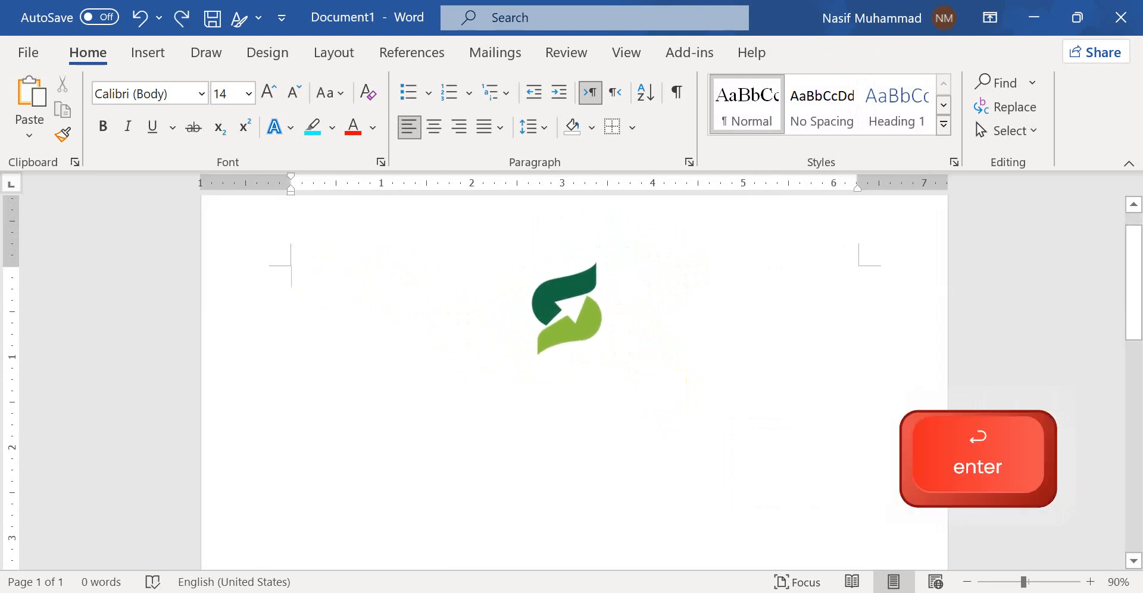
pyautogui.press('BackSpace')
pyautogui.press('BackSpace')
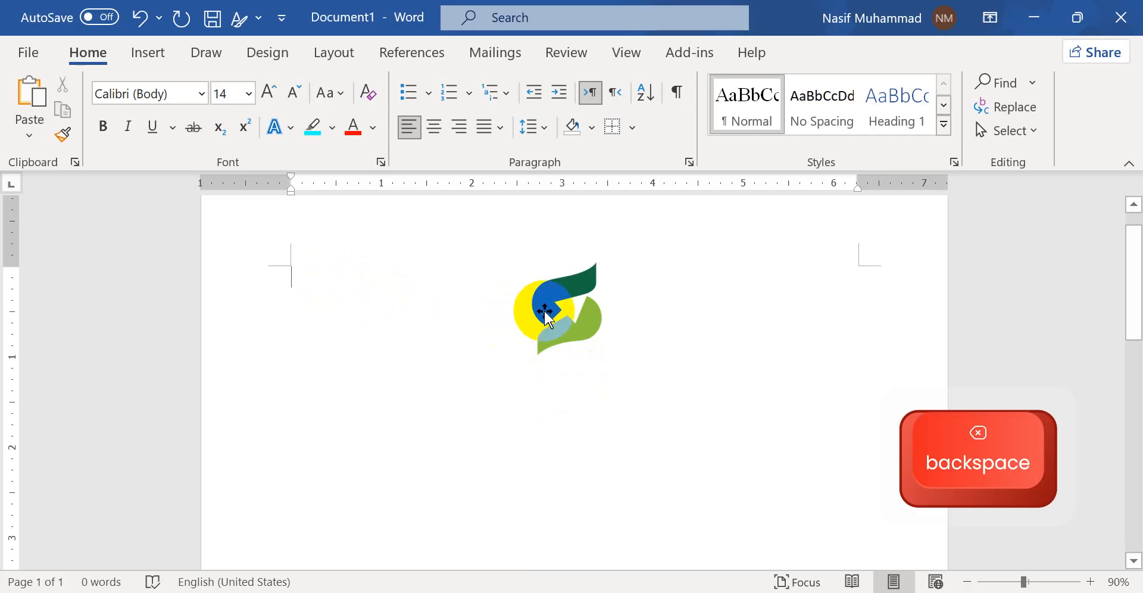
# Set the logo's layout to Fix position on page.
pyautogui.click(562, 303)
pyautogui.click(640, 267)
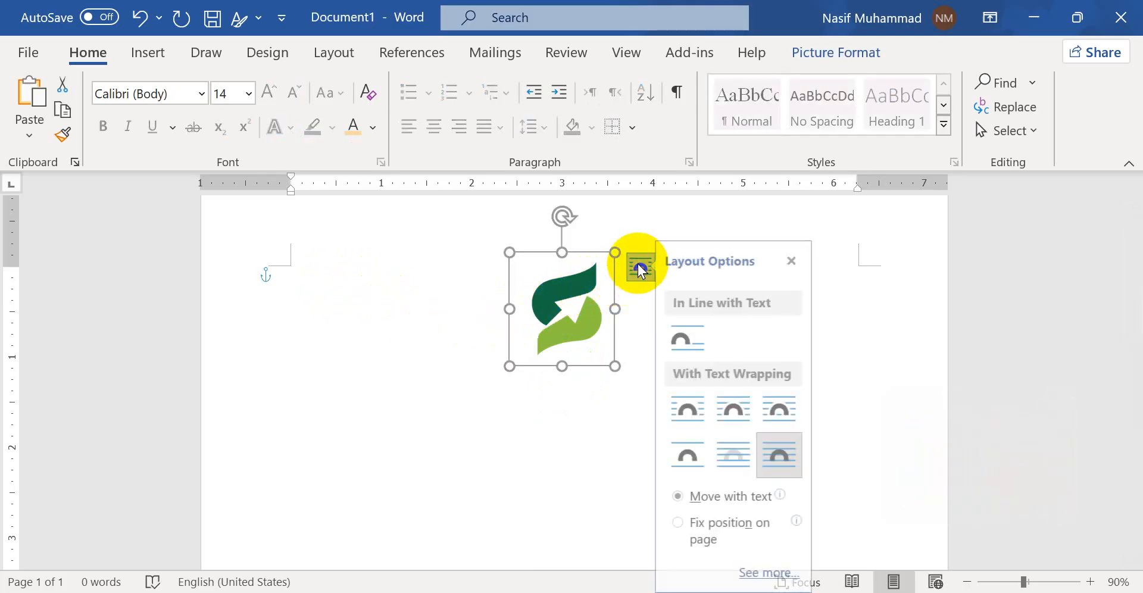
pyautogui.click(725, 527)
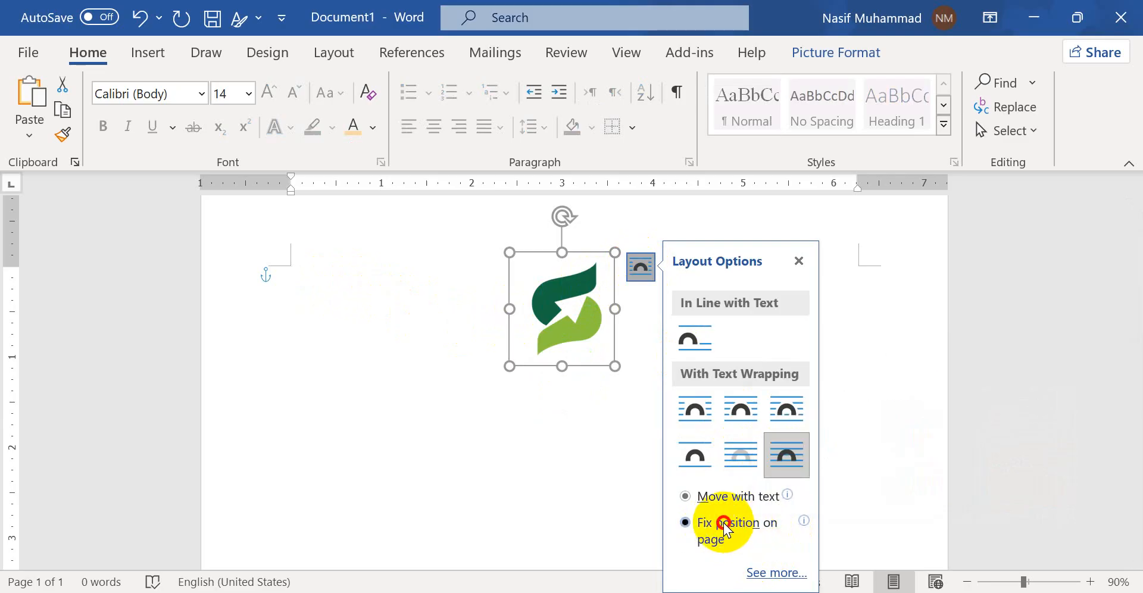
# Add and remove blank lines beside the logo to check that its position on the page is fixed.
pyautogui.click(320, 280)
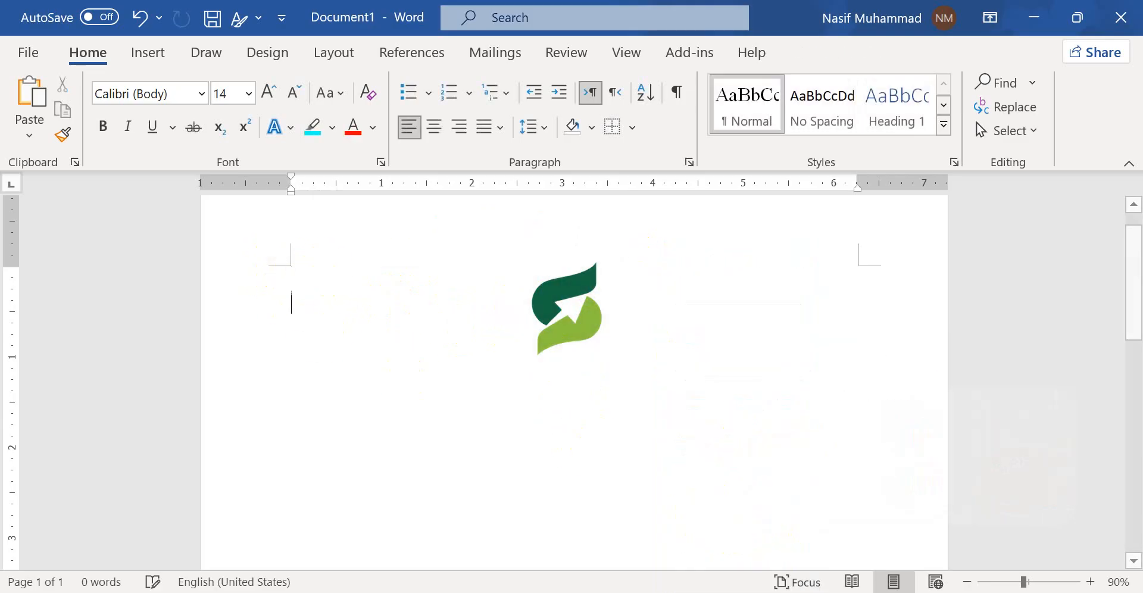
pyautogui.press('Return')
pyautogui.press('Return')
pyautogui.press('Return')
pyautogui.press('BackSpace')
pyautogui.press('BackSpace')
pyautogui.press('BackSpace')
pyautogui.write('\\')
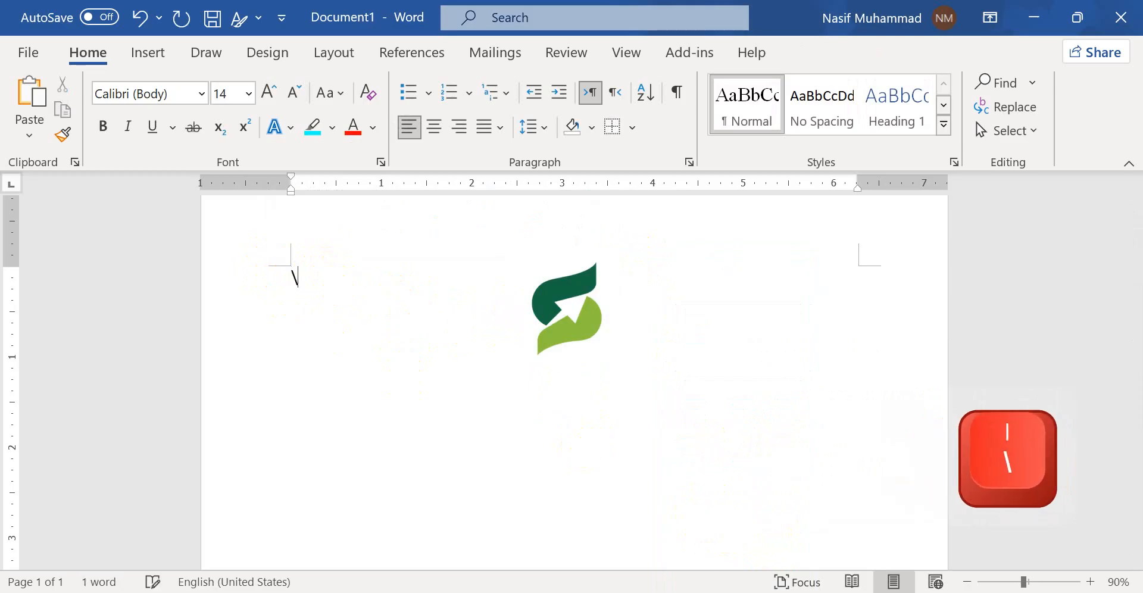
# Add blank lines to bring the insertion point below the logo, and consult the reference Admission Form (Table).pdf.
pyautogui.press('Return')
pyautogui.press('Return')
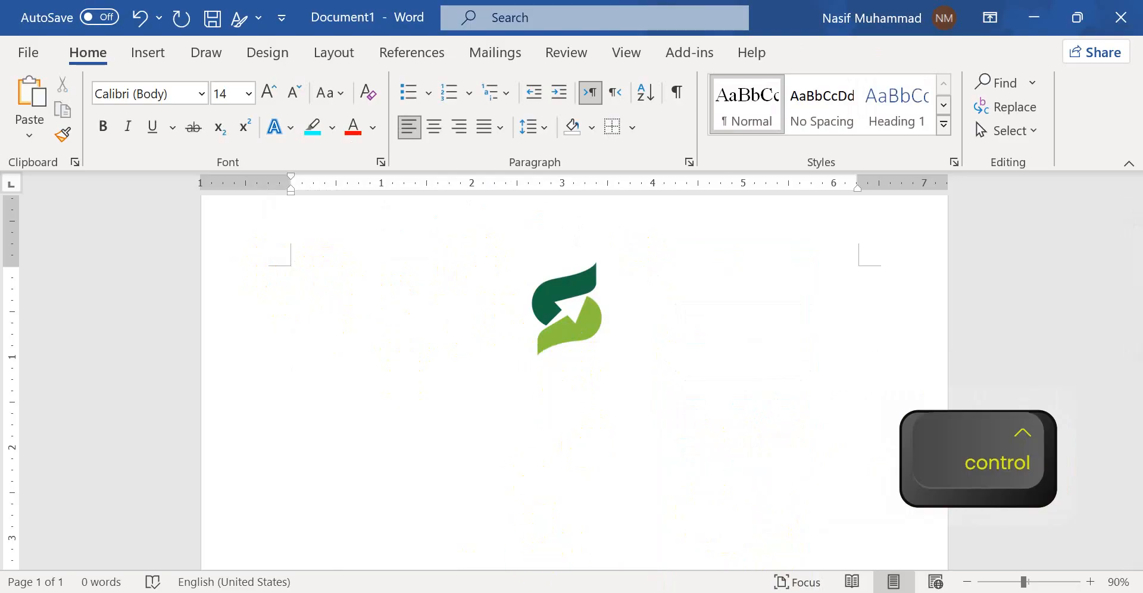
pyautogui.click(224, 589)
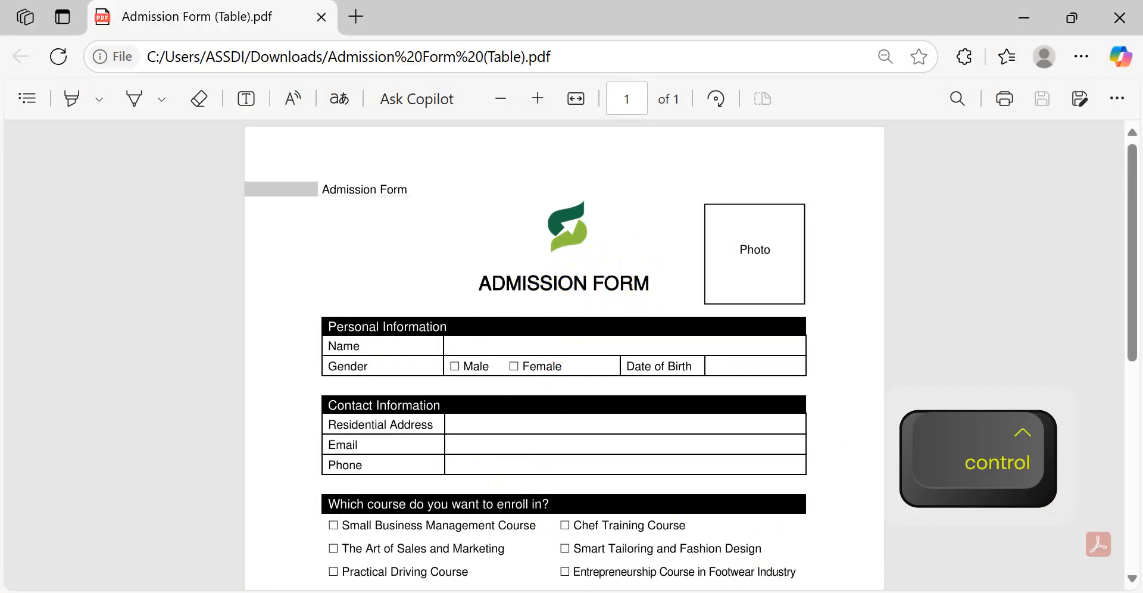
pyautogui.click(224, 589)
pyautogui.scroll(2, 493, 406)
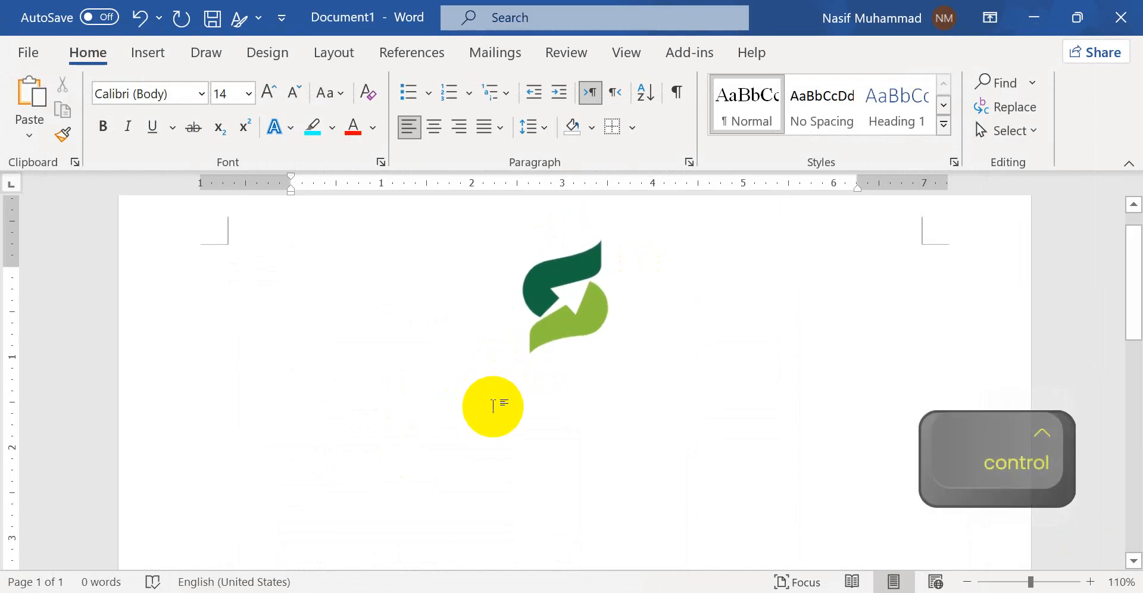
pyautogui.scroll(2, 493, 406)
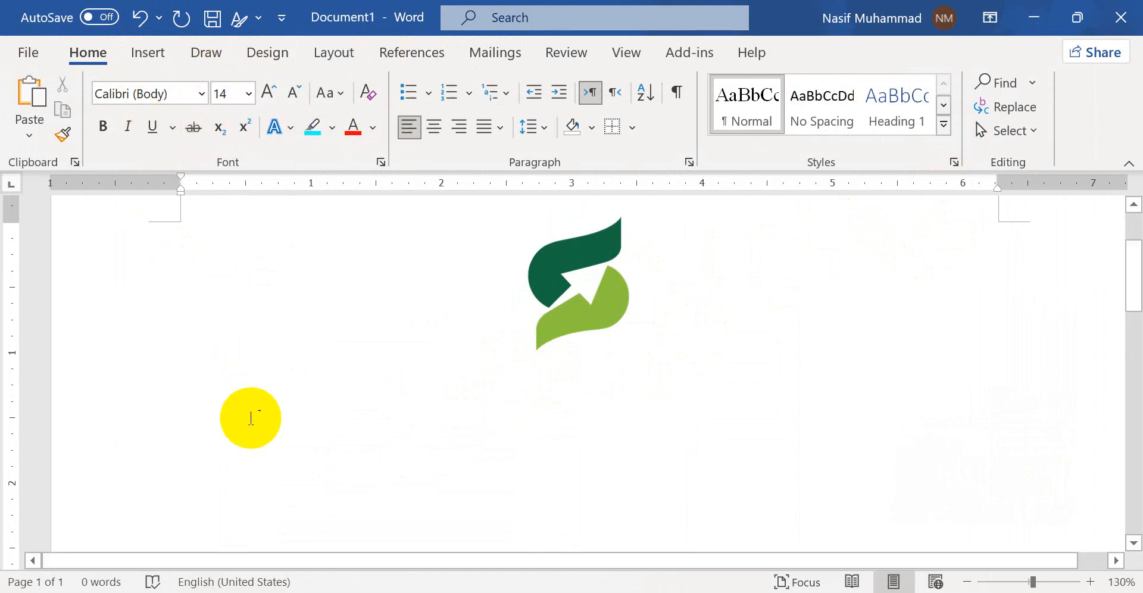
# Enter the title ADMISSION FORM below the logo and center it on the page.
pyautogui.write('AD')
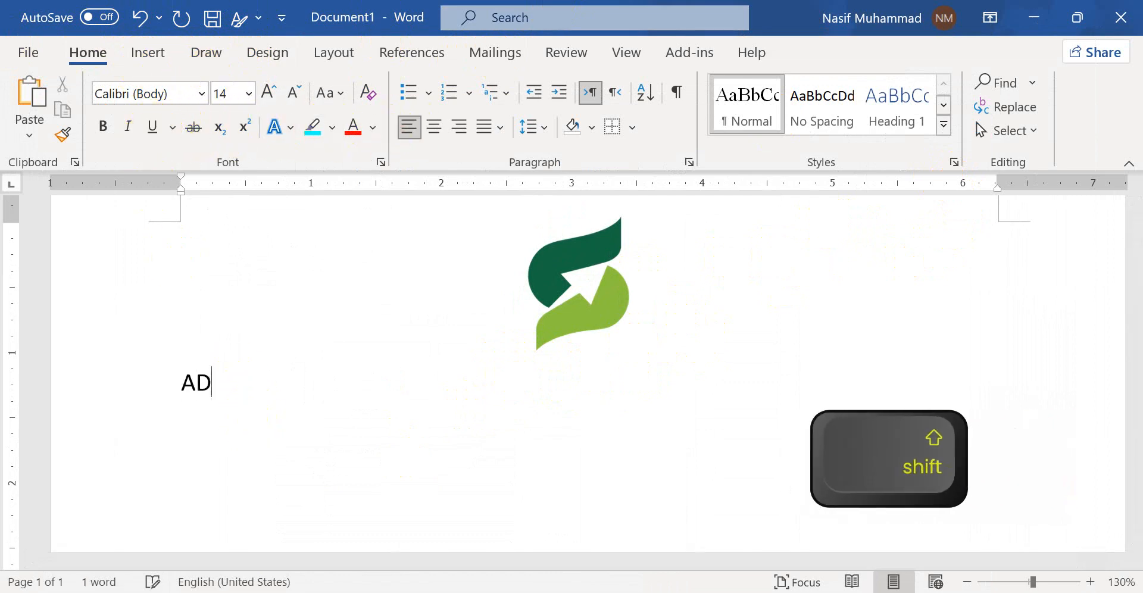
pyautogui.write('MISSION ')
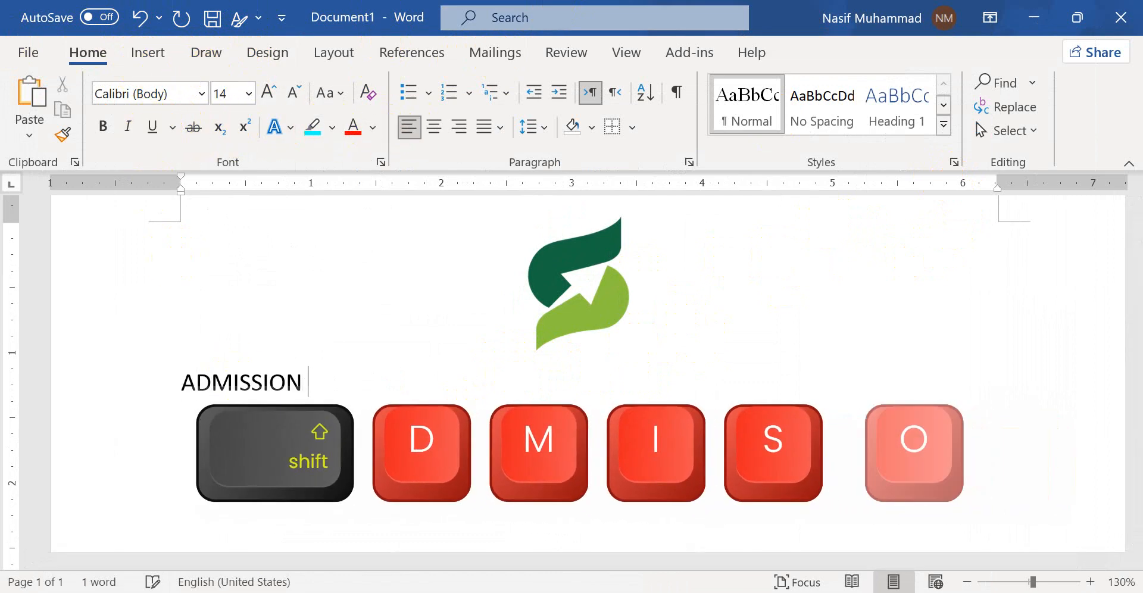
pyautogui.write('FORM')
pyautogui.doubleClick(334, 381)
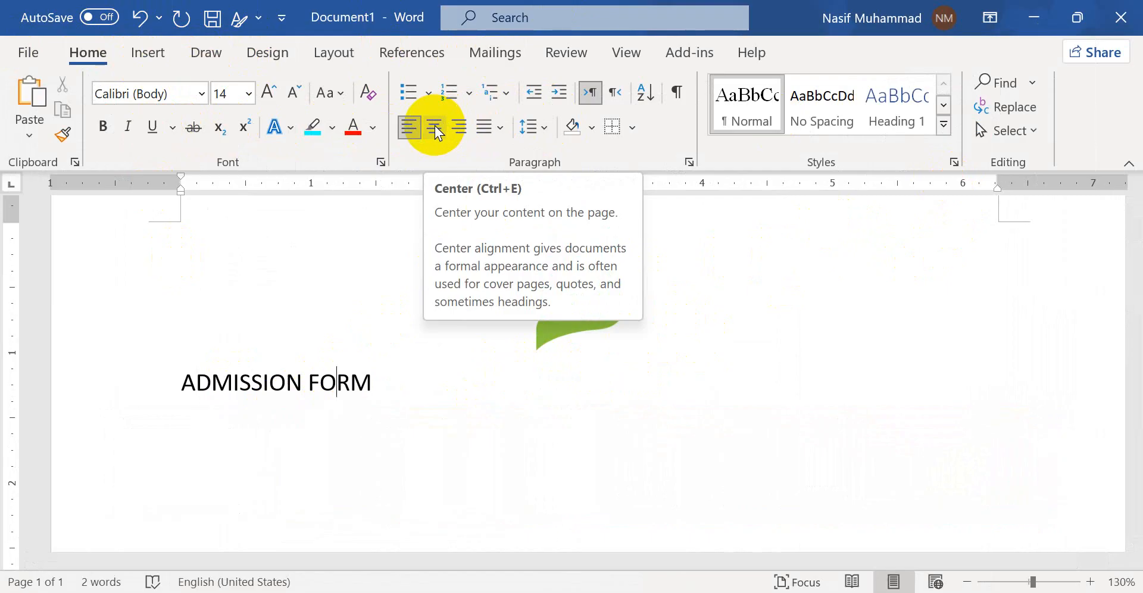
pyautogui.click(435, 127)
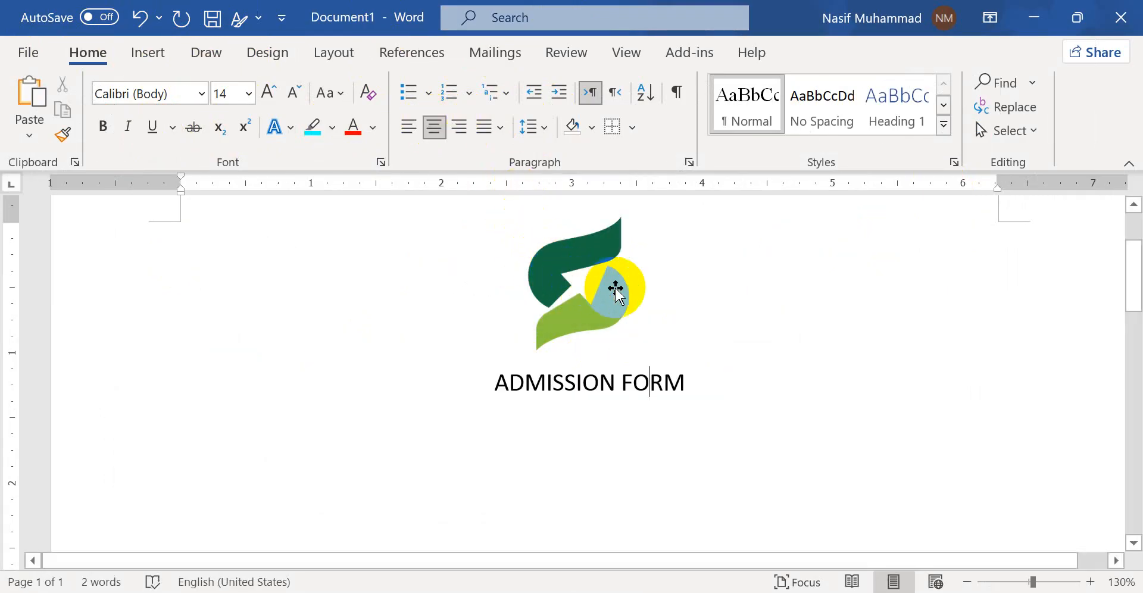
# Nudge the logo horizontally so it sits centered above the ADMISSION FORM title.
pyautogui.click(613, 292)
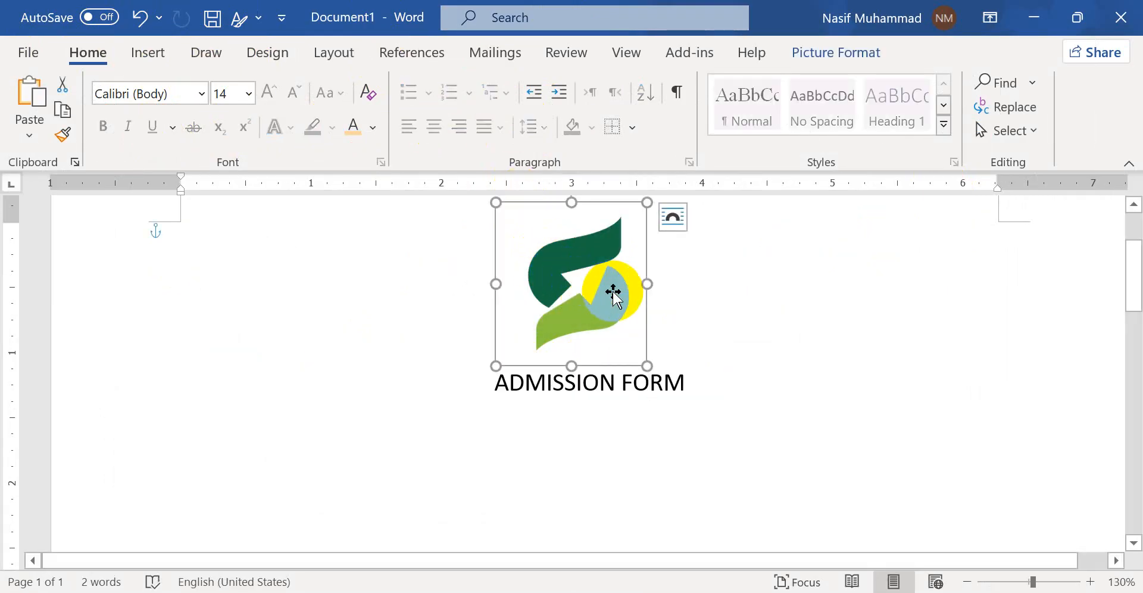
pyautogui.press('Right')
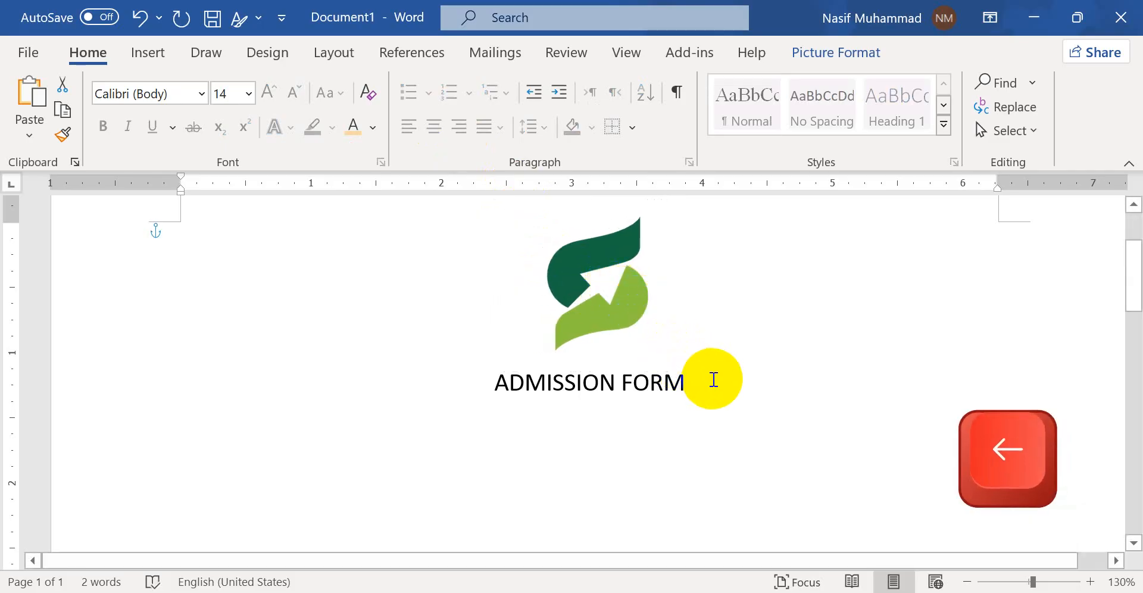
pyautogui.click(711, 378)
pyautogui.keyDown('ctrl'); pyautogui.scroll(-4, 486, 351); pyautogui.keyUp('ctrl')
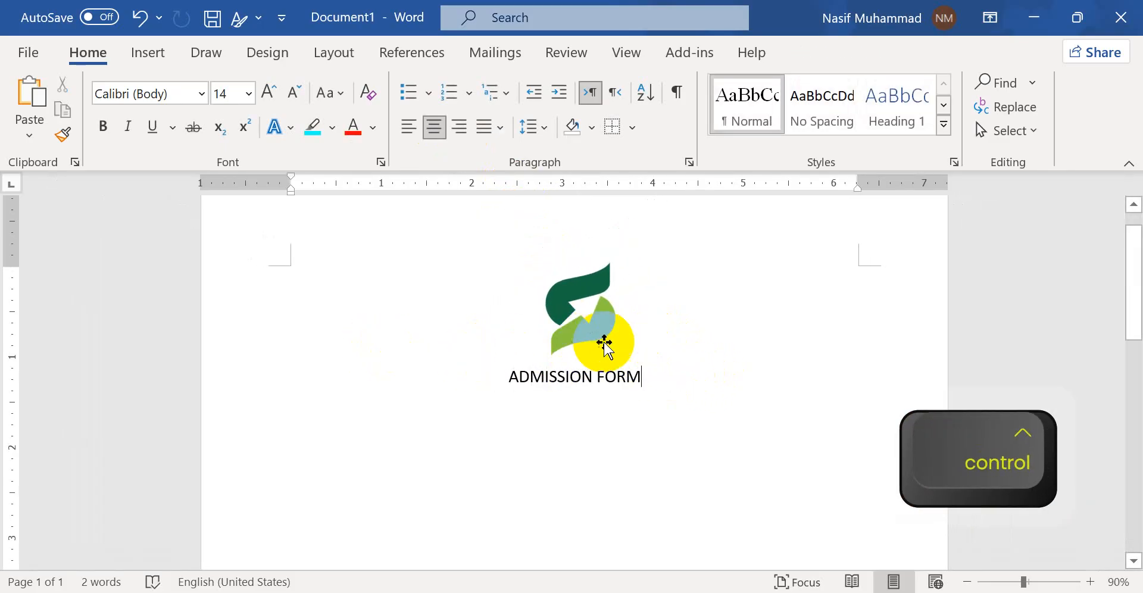
# Format the ADMISSION FORM title as bold text at font size 16.
pyautogui.tripleClick(598, 376)
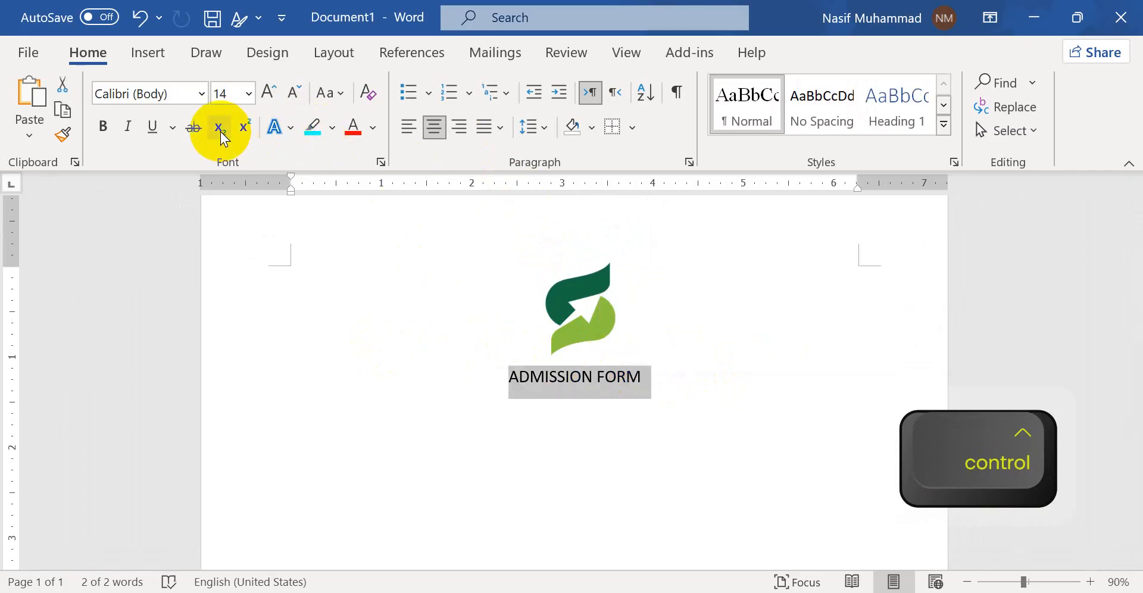
pyautogui.click(269, 94)
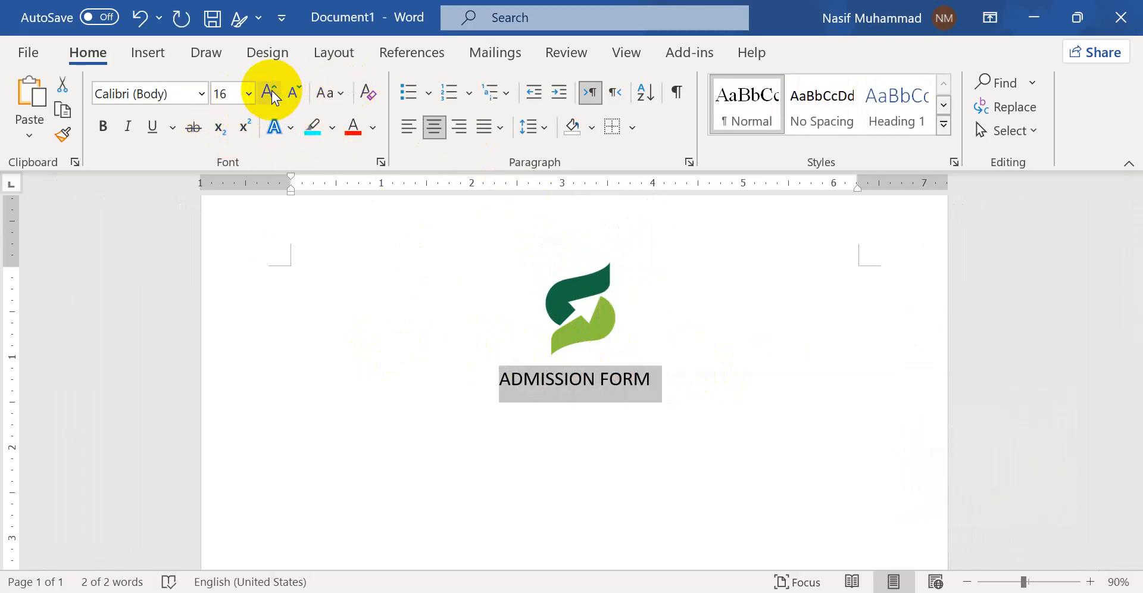
pyautogui.click(103, 126)
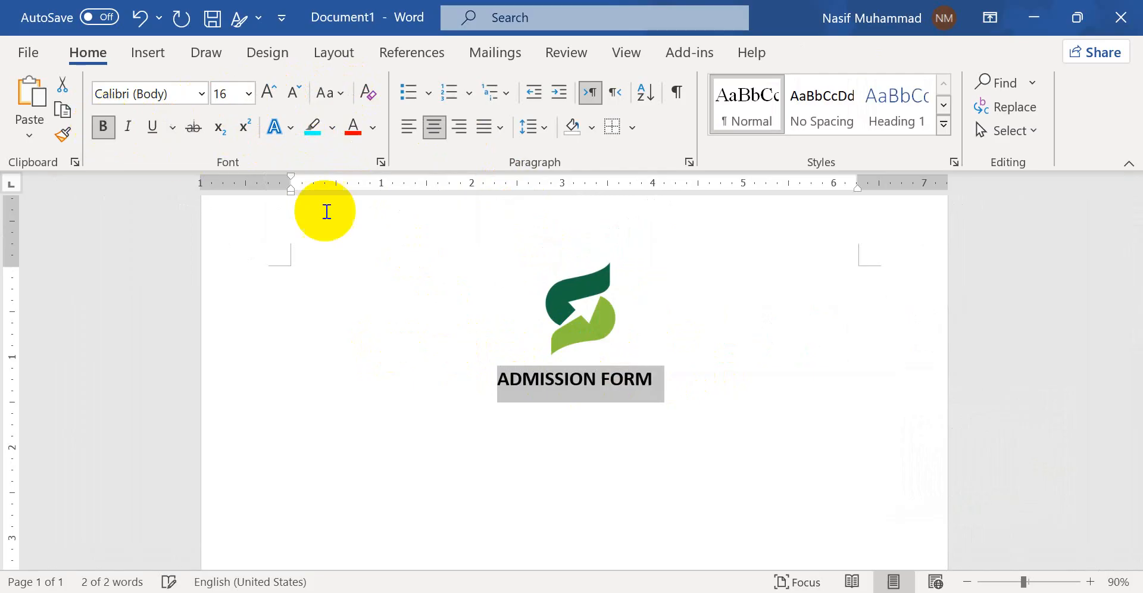
pyautogui.click(629, 409)
pyautogui.keyDown('ctrl'); pyautogui.scroll(2, 633, 409); pyautogui.keyUp('ctrl')
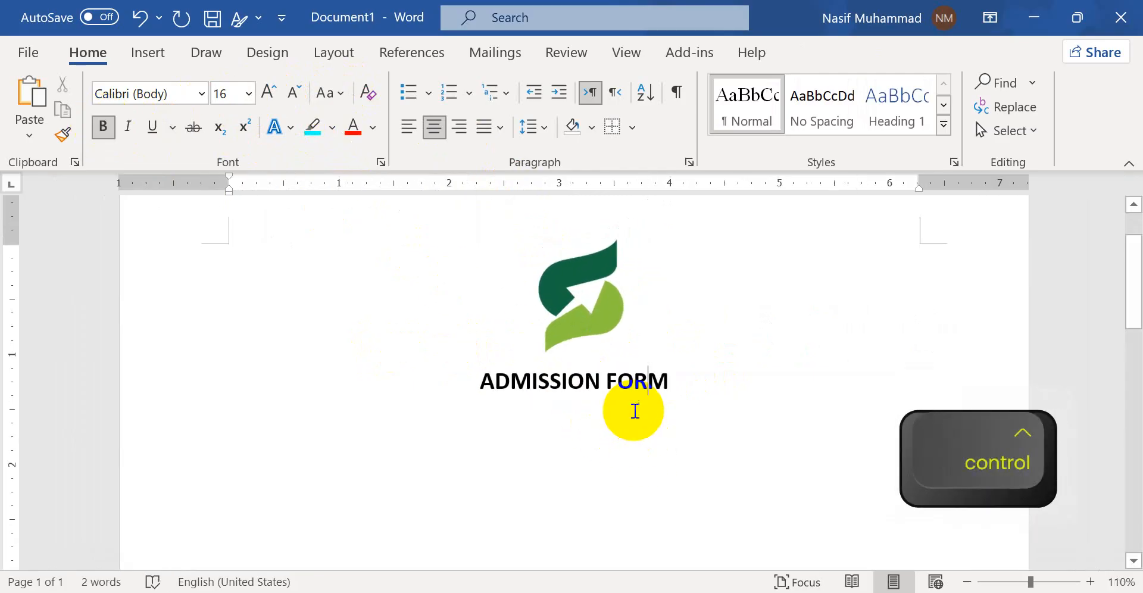
# Consult the reference Admission Form (Table).pdf and draw a nearly square rectangle for the photo beside the logo, near the right page margin.
pyautogui.hotkey('alt', 'Tab')
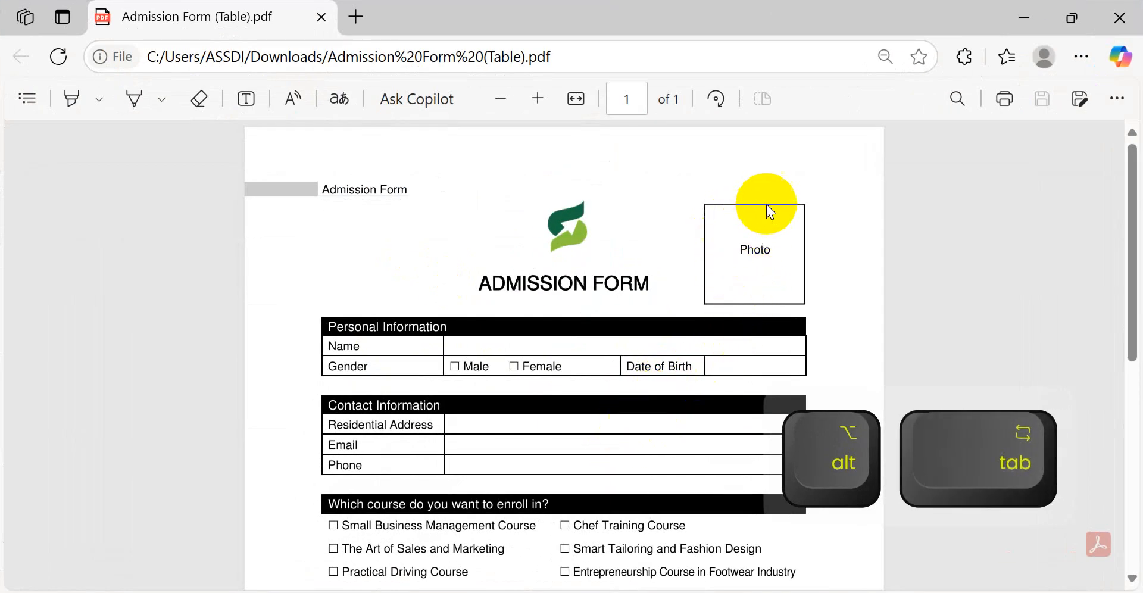
pyautogui.hotkey('alt', 'Tab')
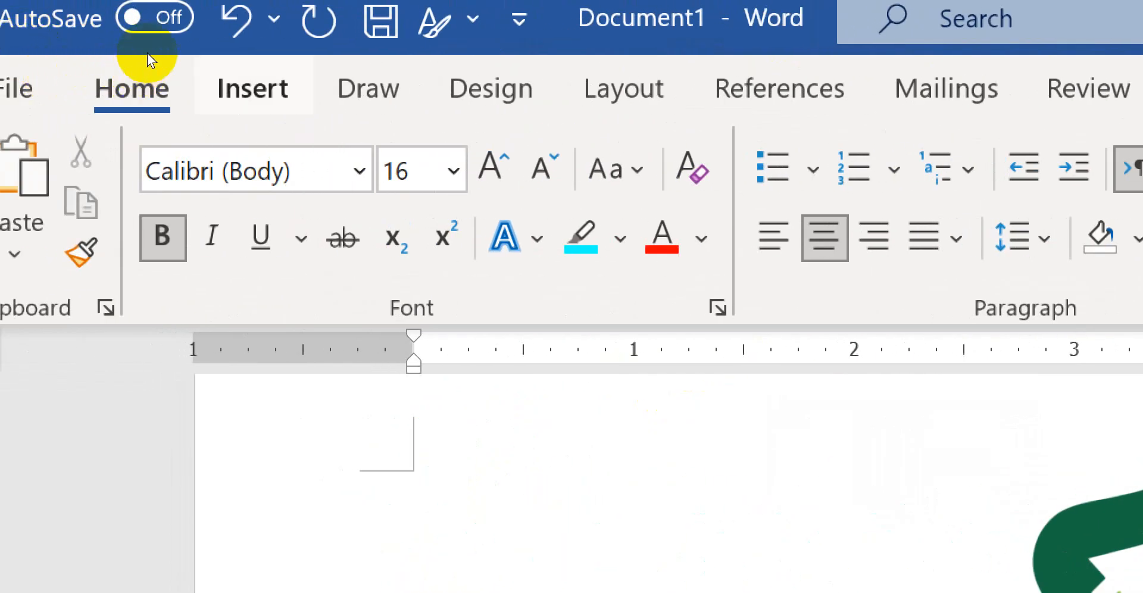
pyautogui.click(253, 89)
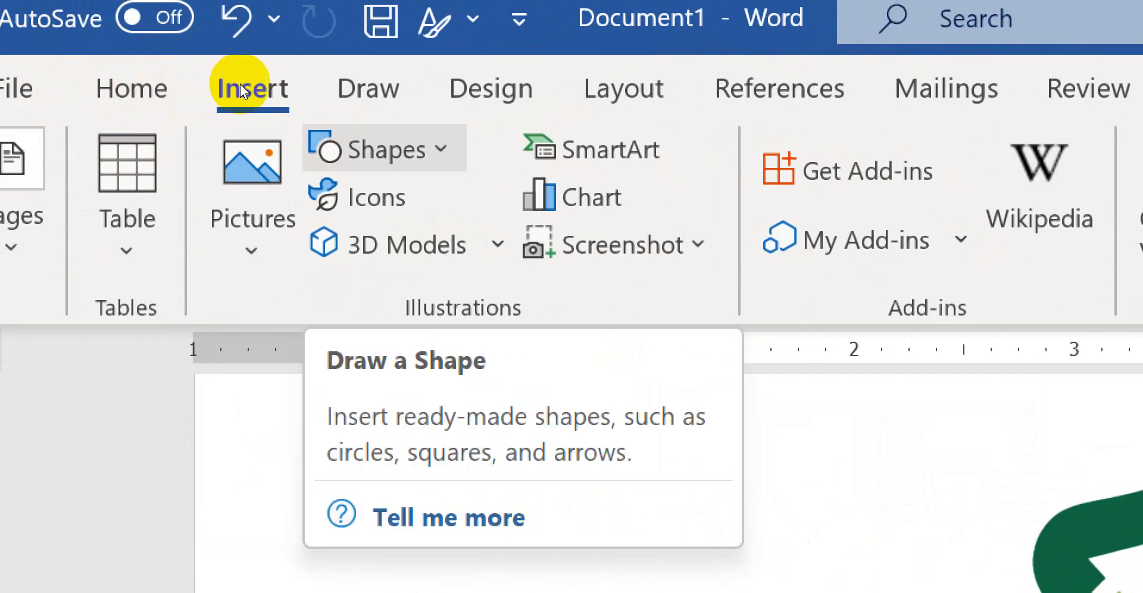
pyautogui.click(384, 149)
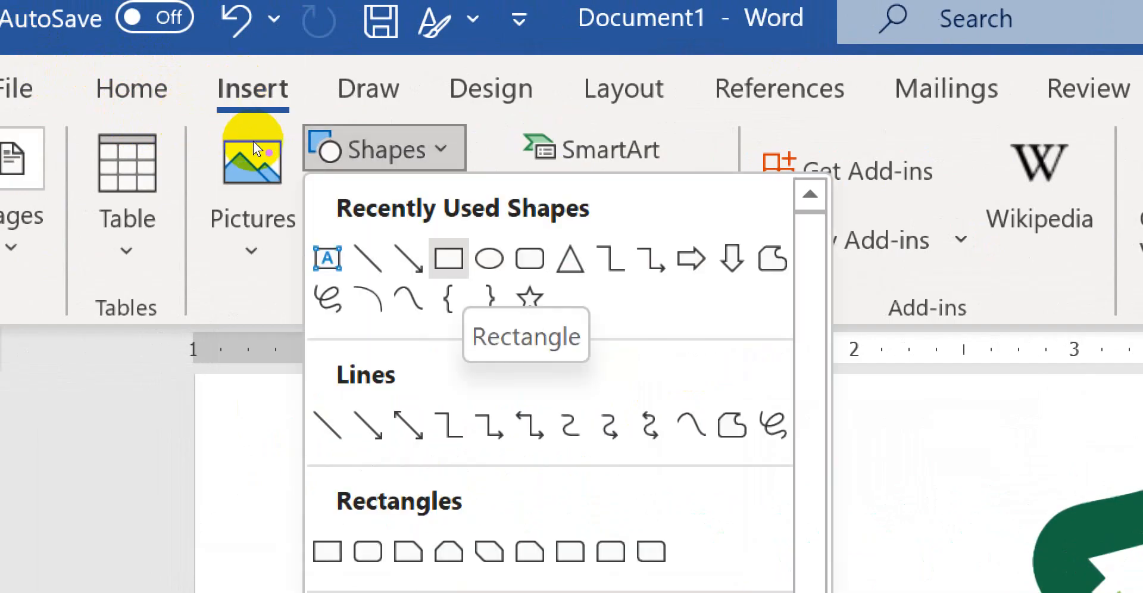
pyautogui.click(448, 258)
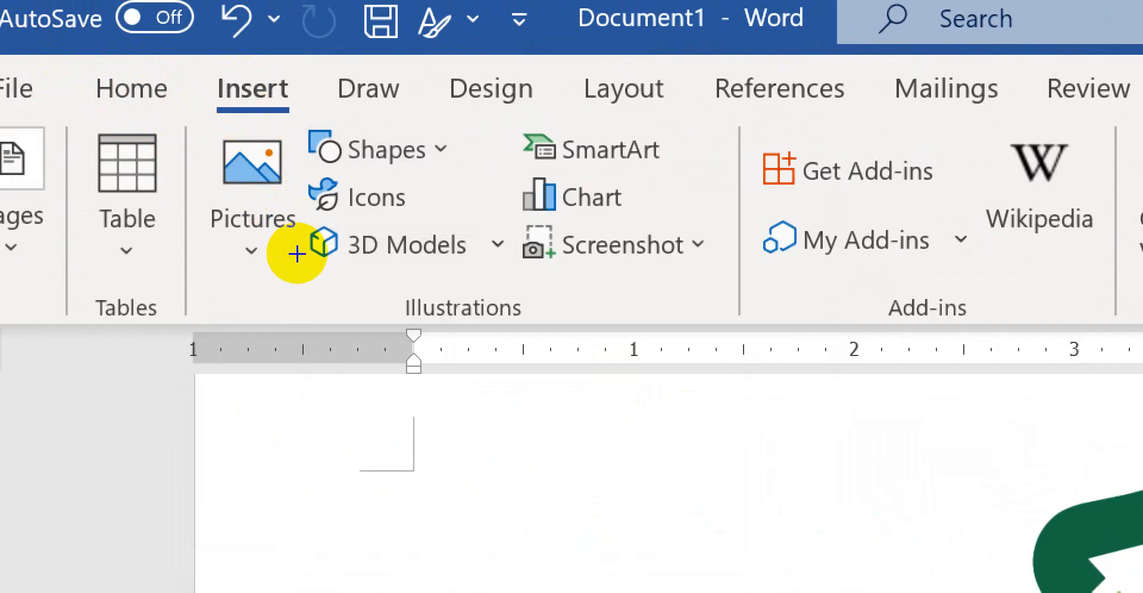
pyautogui.press('super+minus')
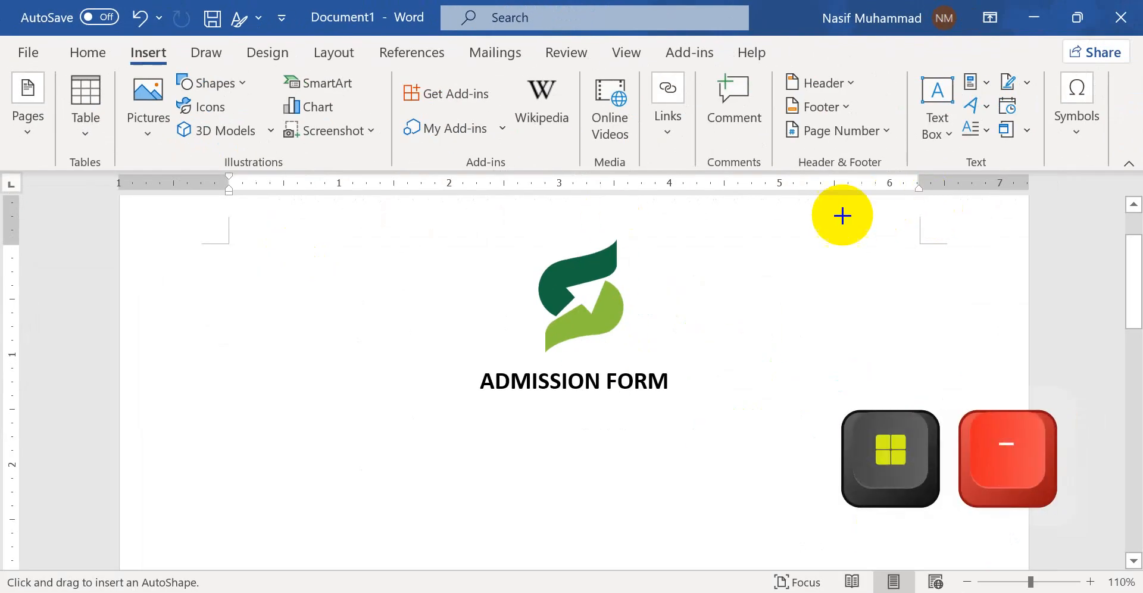
pyautogui.moveTo(758, 246); pyautogui.dragTo(883, 388)
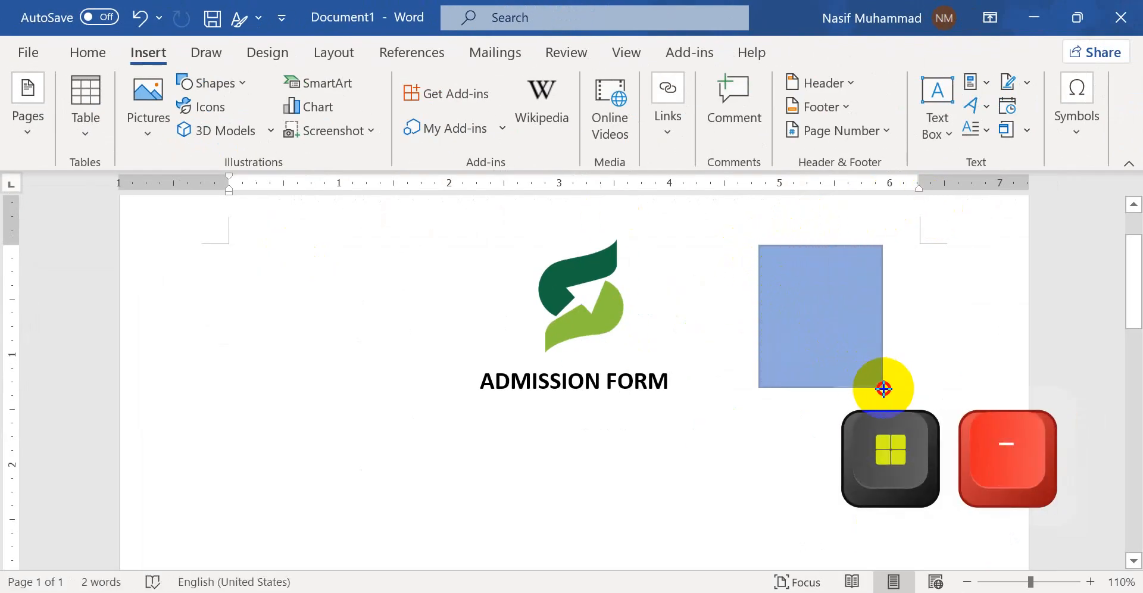
pyautogui.moveTo(895, 391); pyautogui.dragTo(893, 386)
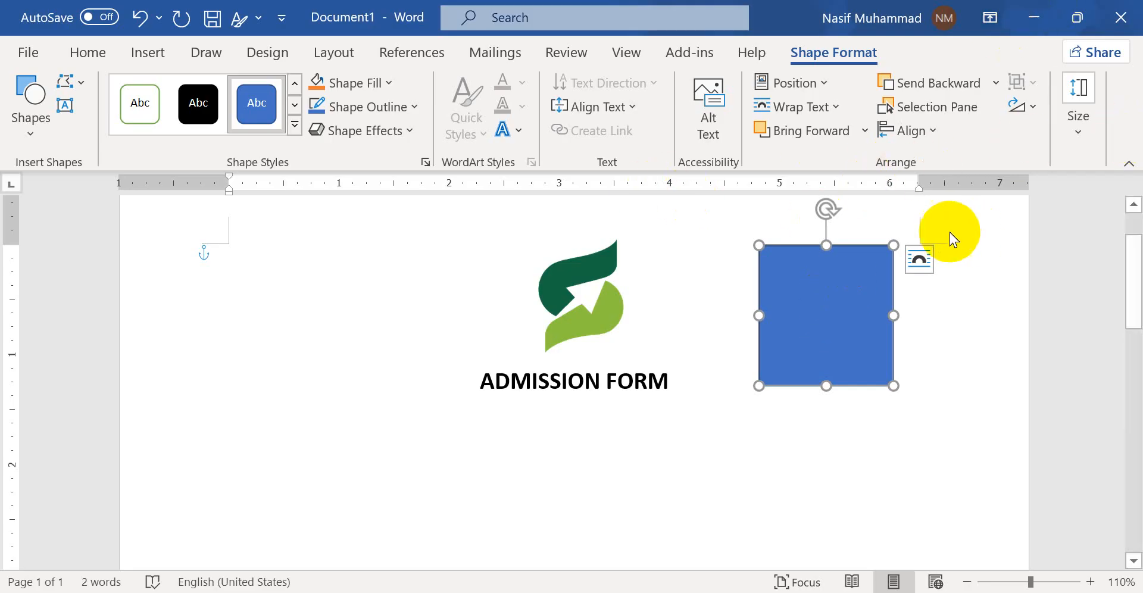
pyautogui.moveTo(830, 307); pyautogui.dragTo(830, 309)
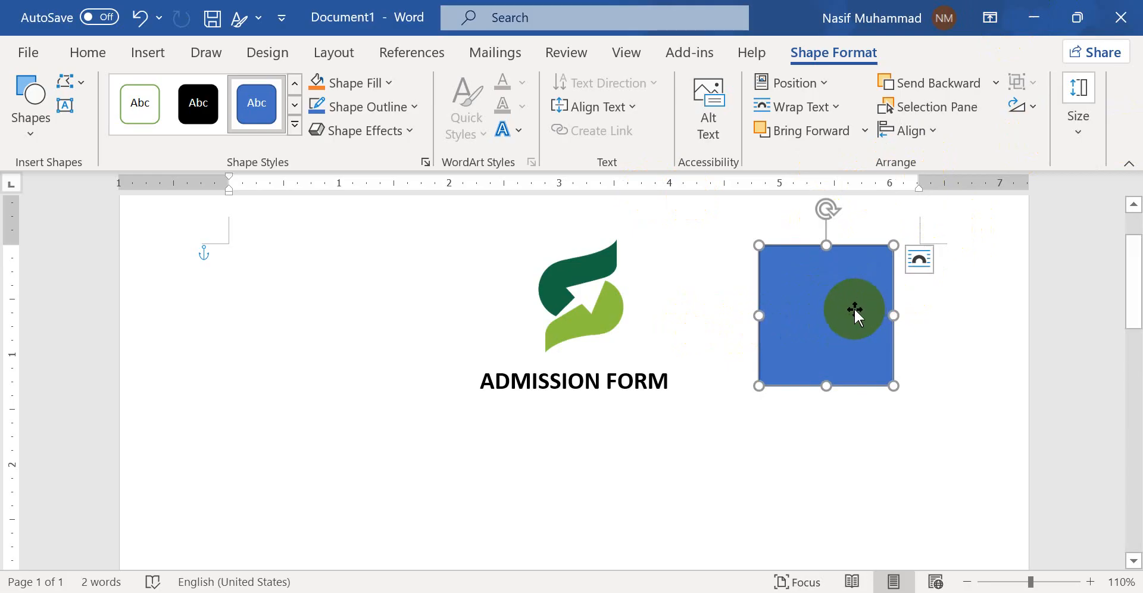
# Compare the photo rectangle with the reference PDF and set its shape fill to No Fill.
pyautogui.hotkey('alt', 'Tab')
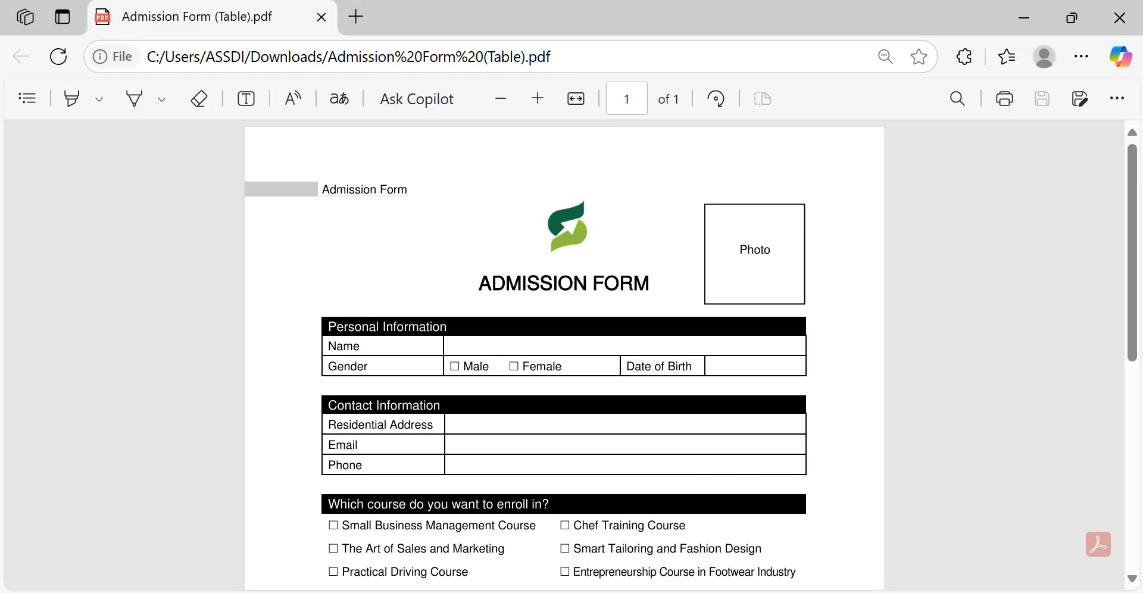
pyautogui.hotkey('alt', 'Tab')
pyautogui.click(830, 324)
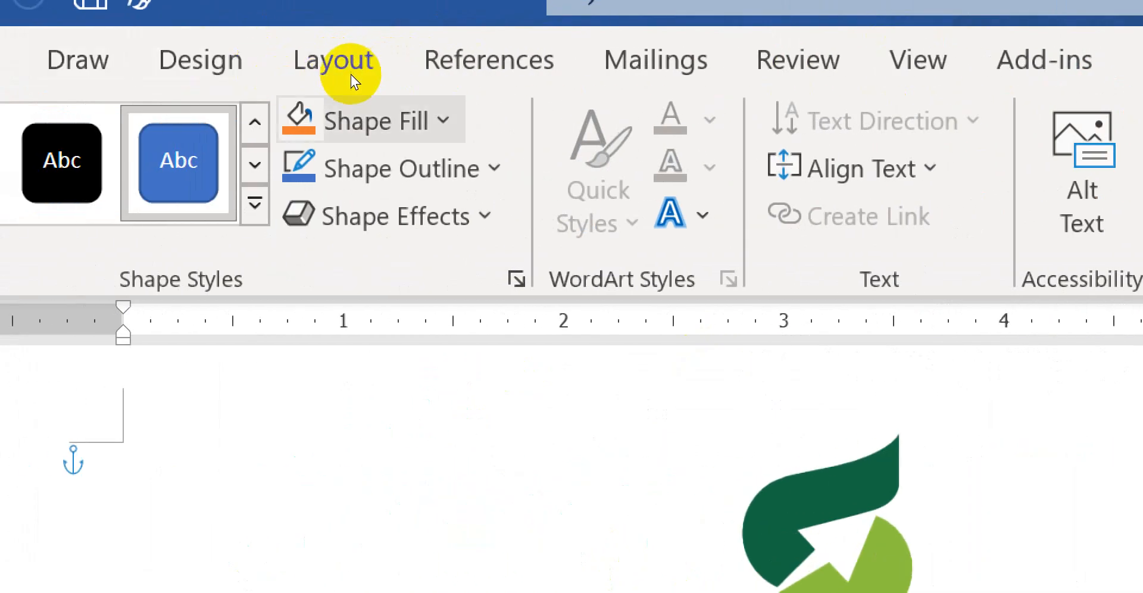
pyautogui.click(392, 82)
pyautogui.click(392, 81)
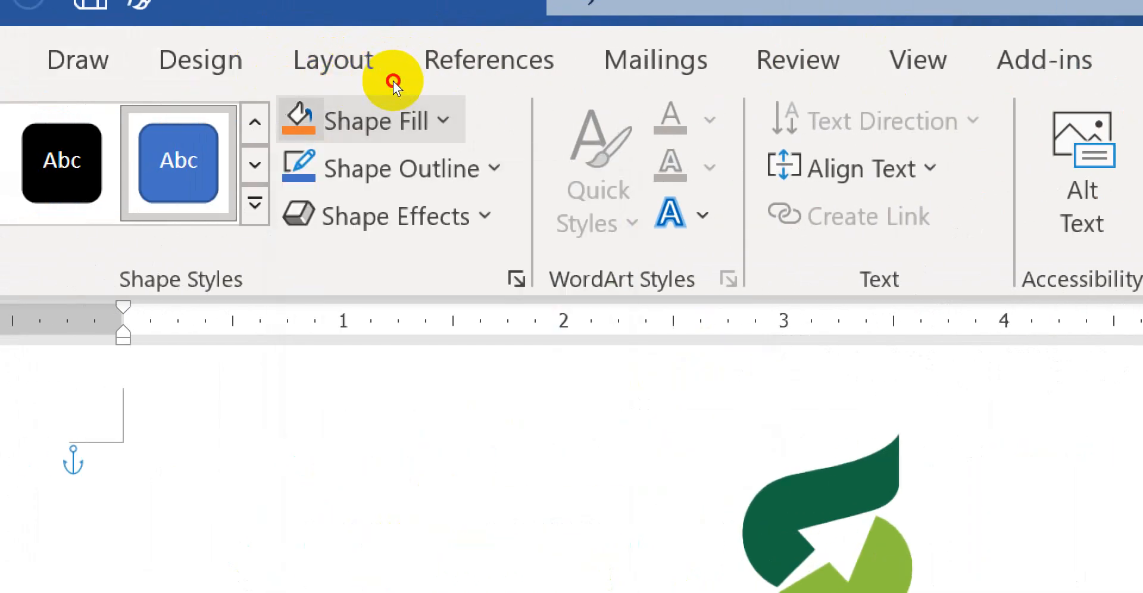
pyautogui.click(405, 169)
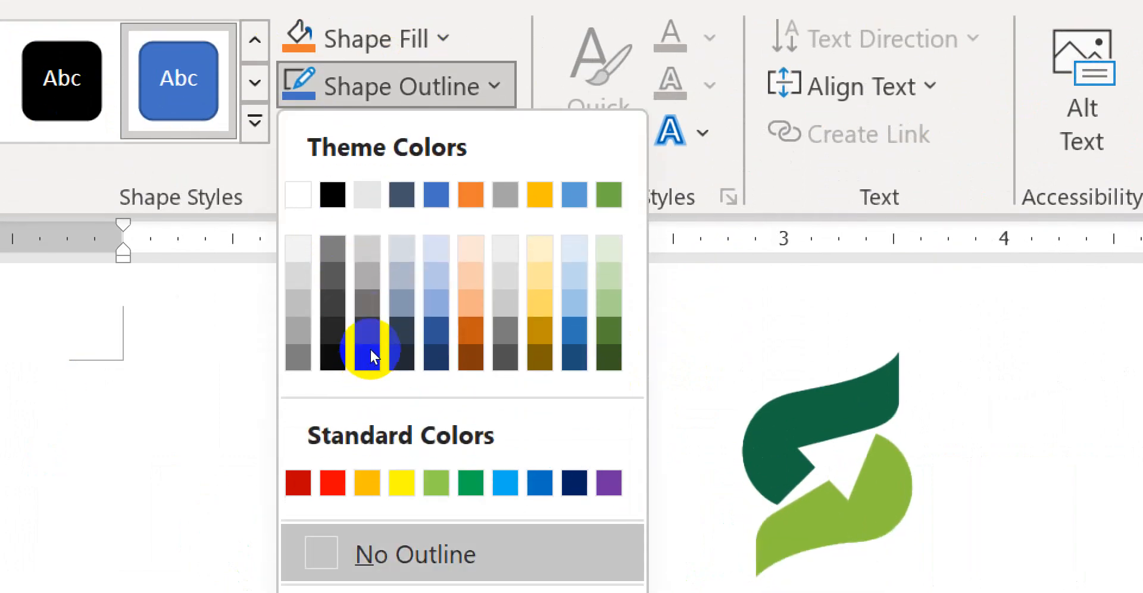
pyautogui.scroll(6, 408, 67)
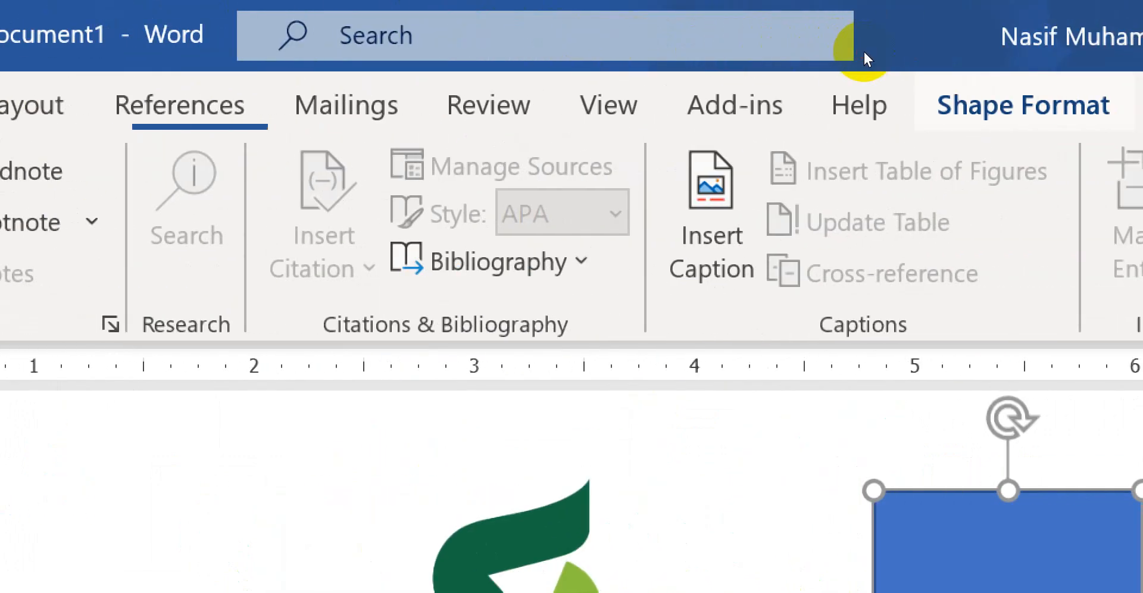
pyautogui.click(1006, 107)
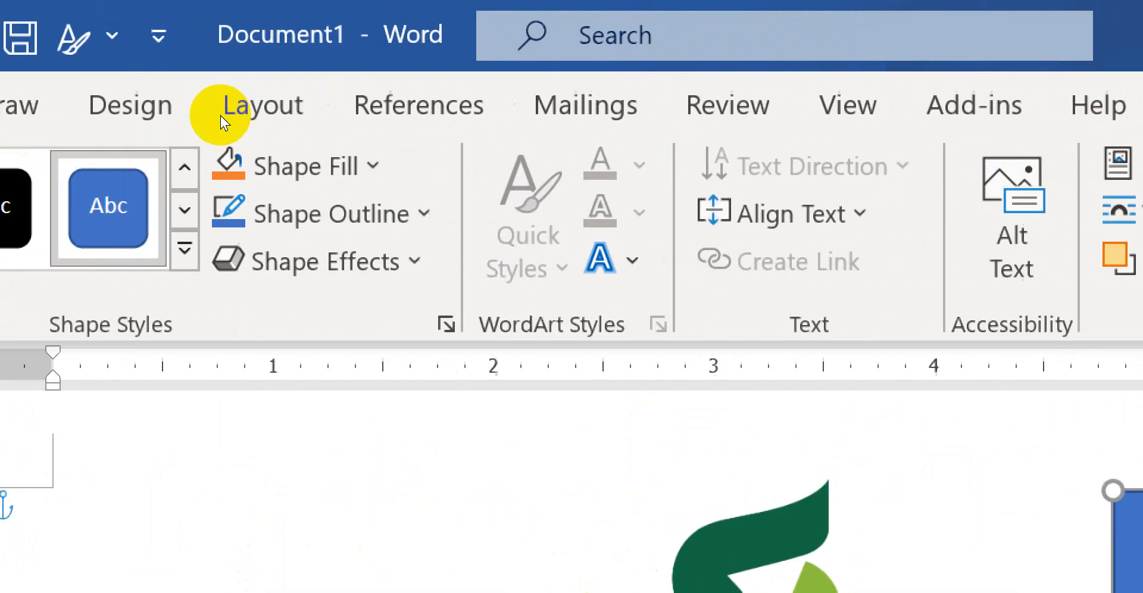
pyautogui.click(309, 166)
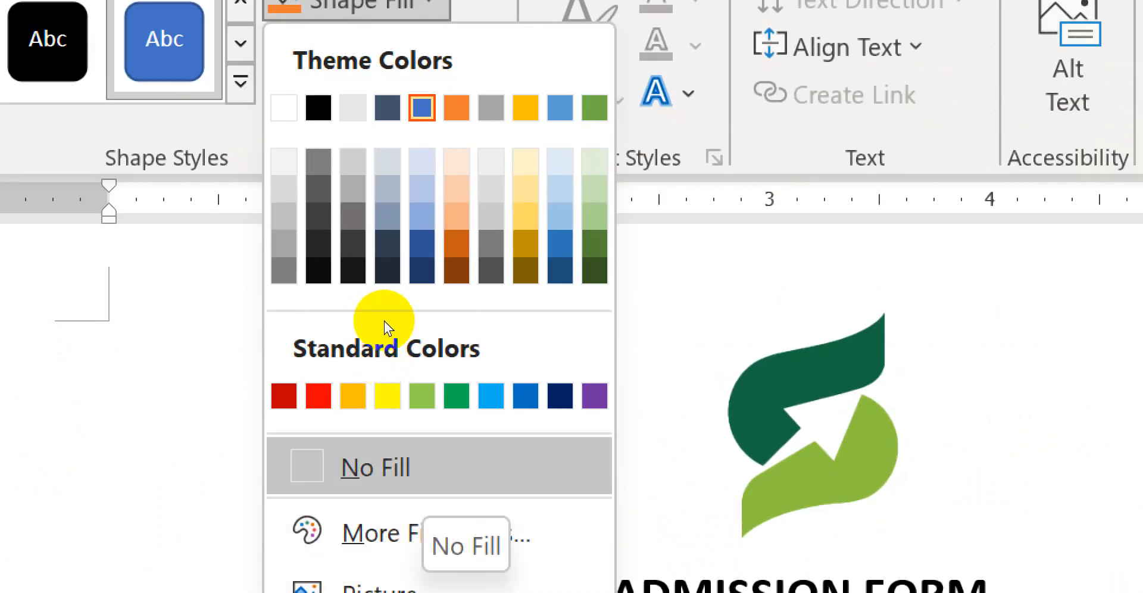
pyautogui.click(419, 470)
pyautogui.press('super+minus')
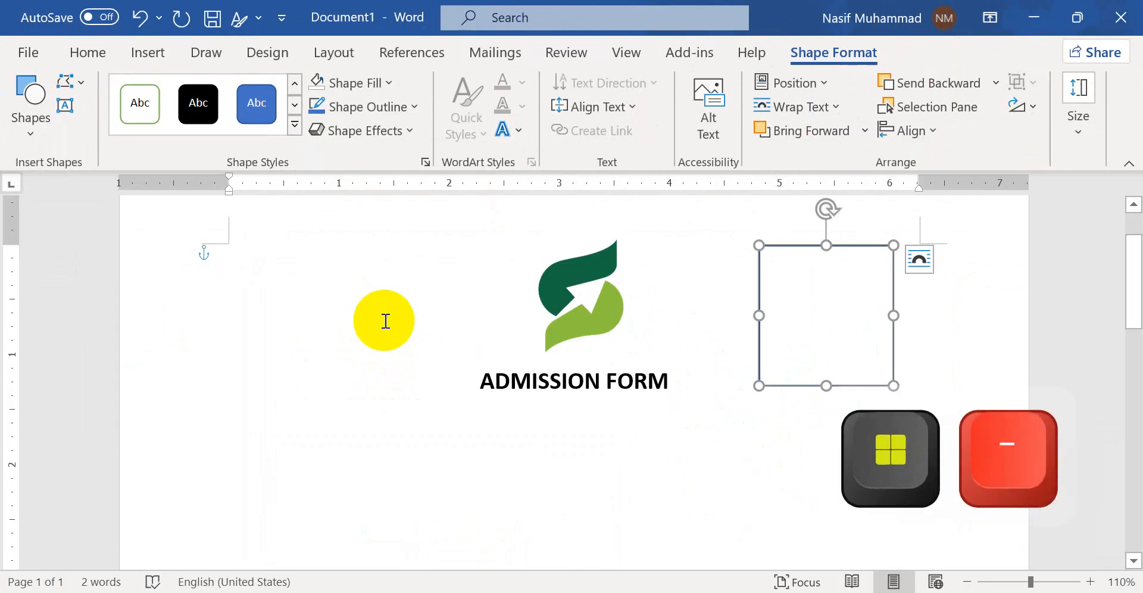
pyautogui.click(959, 318)
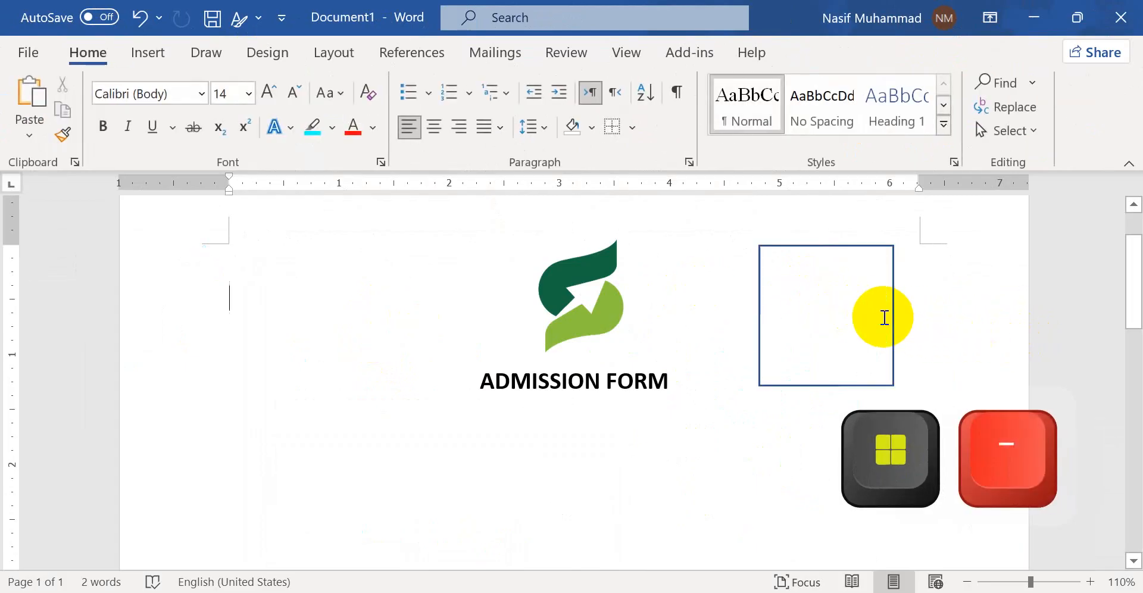
# Enter the text Photo inside the rectangle and set its font color to black.
pyautogui.click(856, 250)
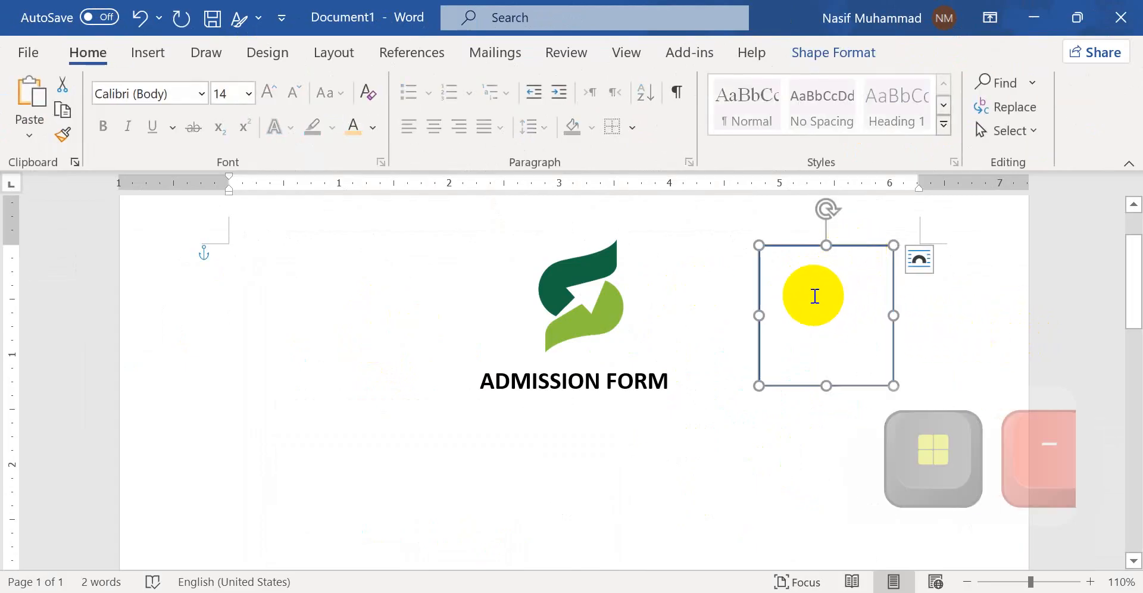
pyautogui.click(814, 296)
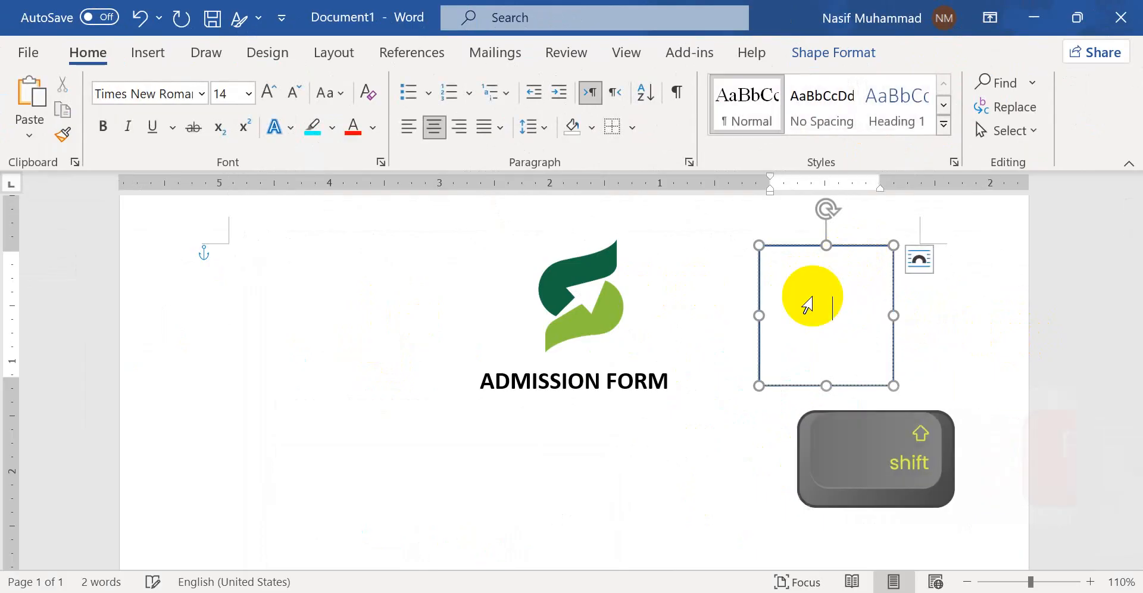
pyautogui.write('Phot')
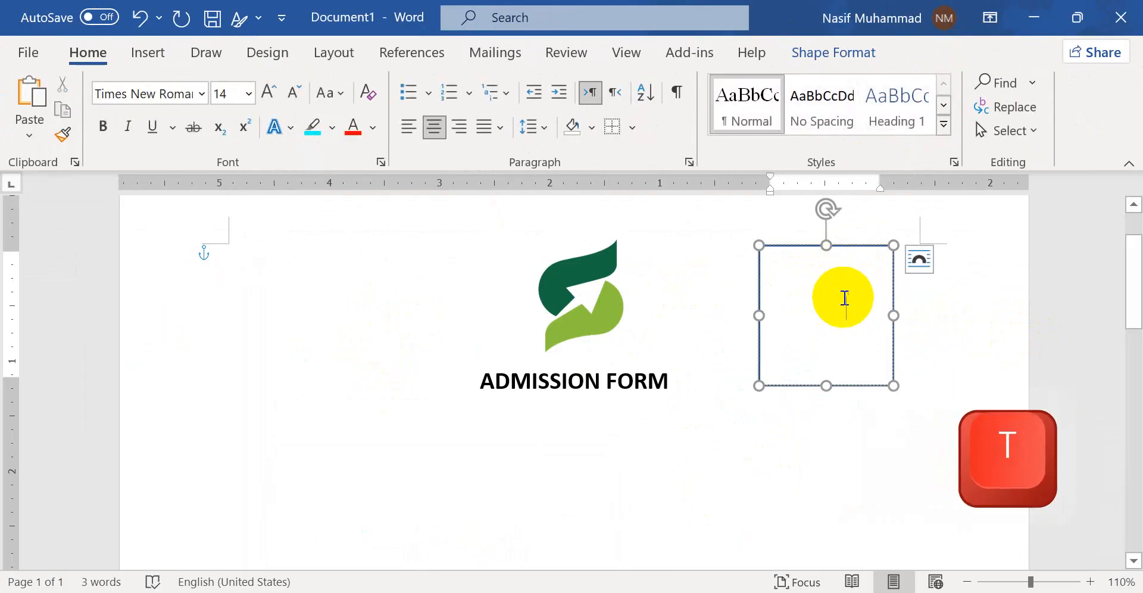
pyautogui.doubleClick(819, 303)
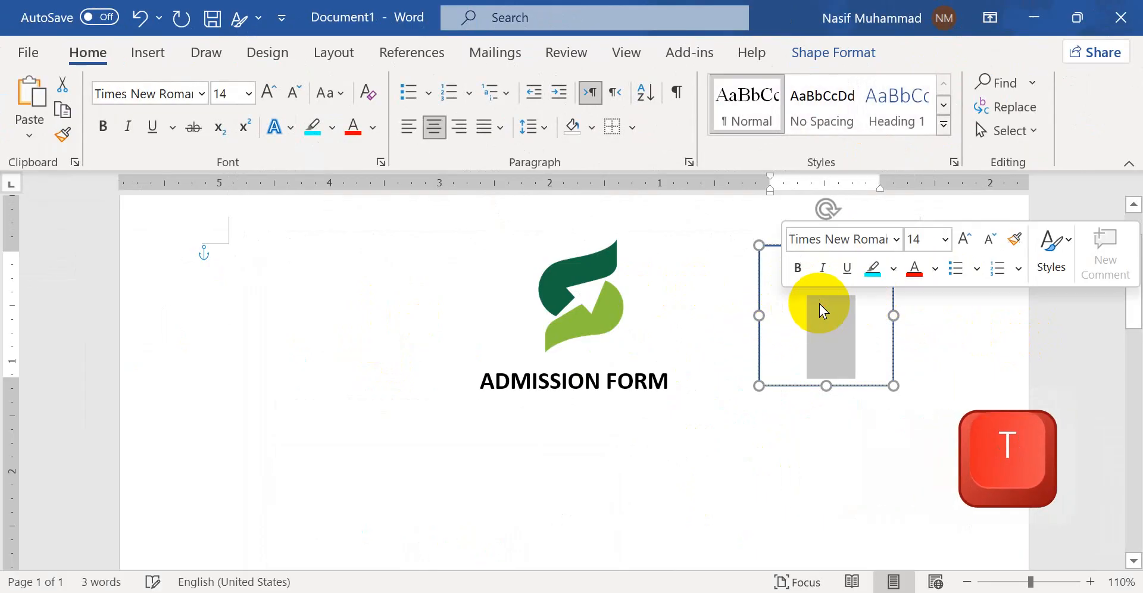
pyautogui.click(372, 128)
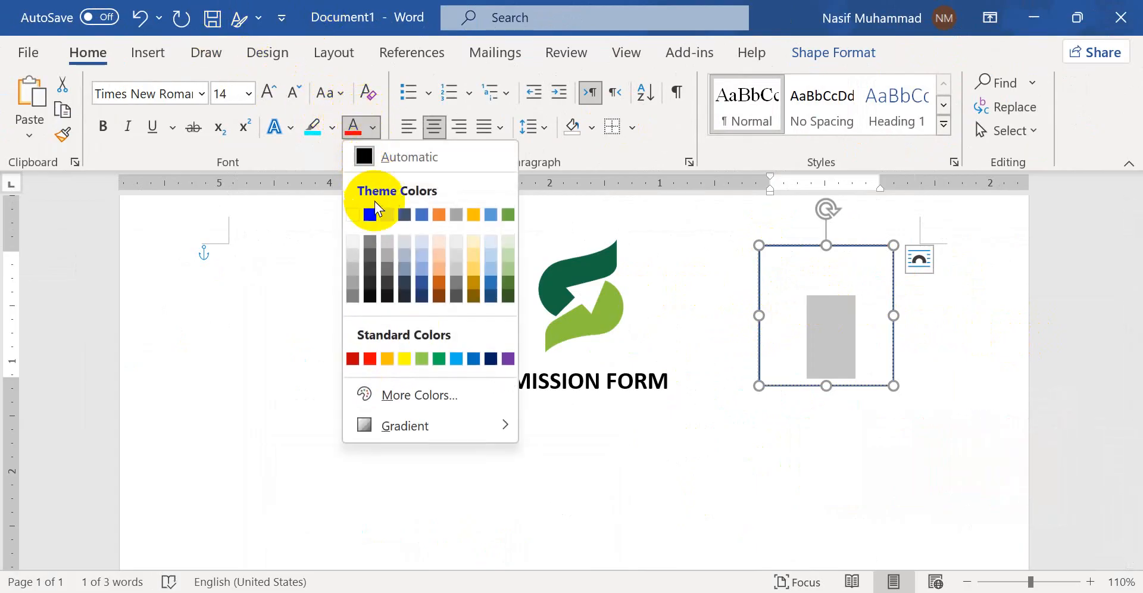
pyautogui.click(371, 213)
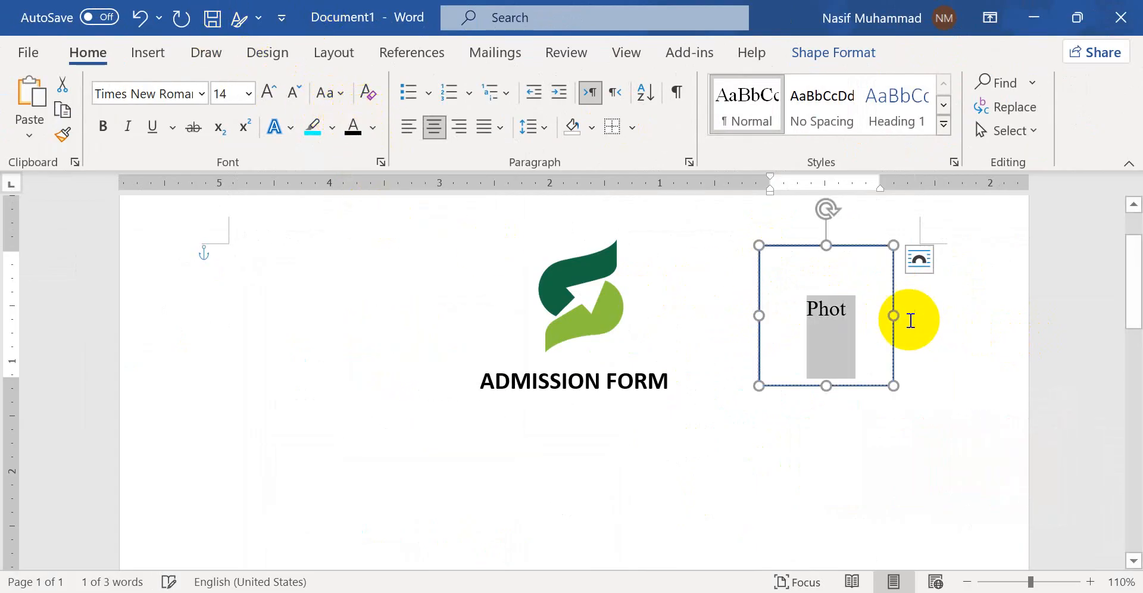
pyautogui.click(858, 312)
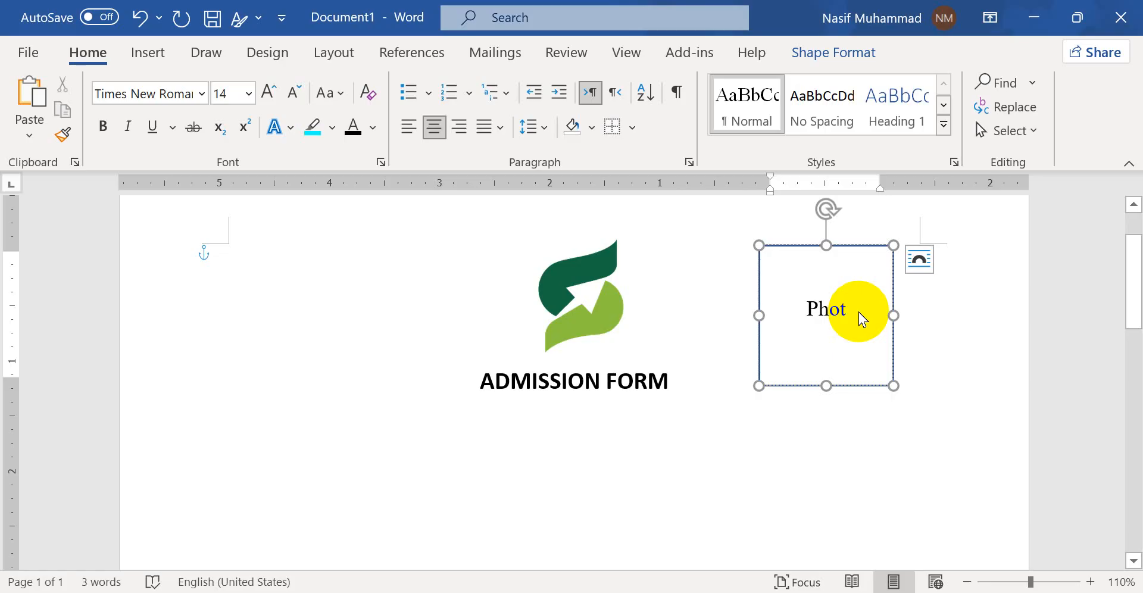
pyautogui.write('o')
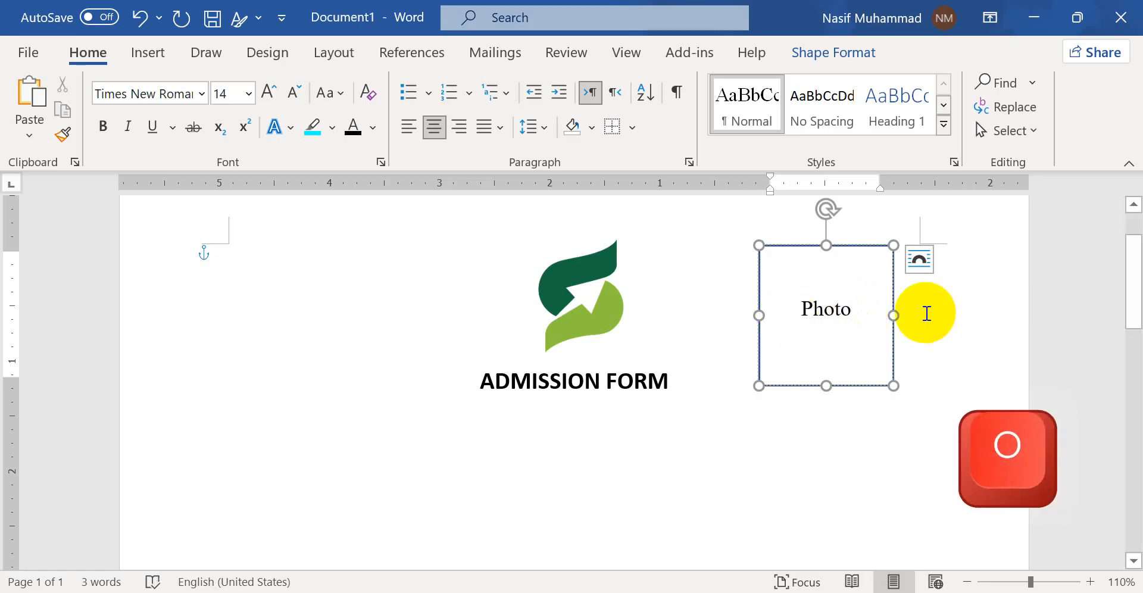
pyautogui.click(752, 450)
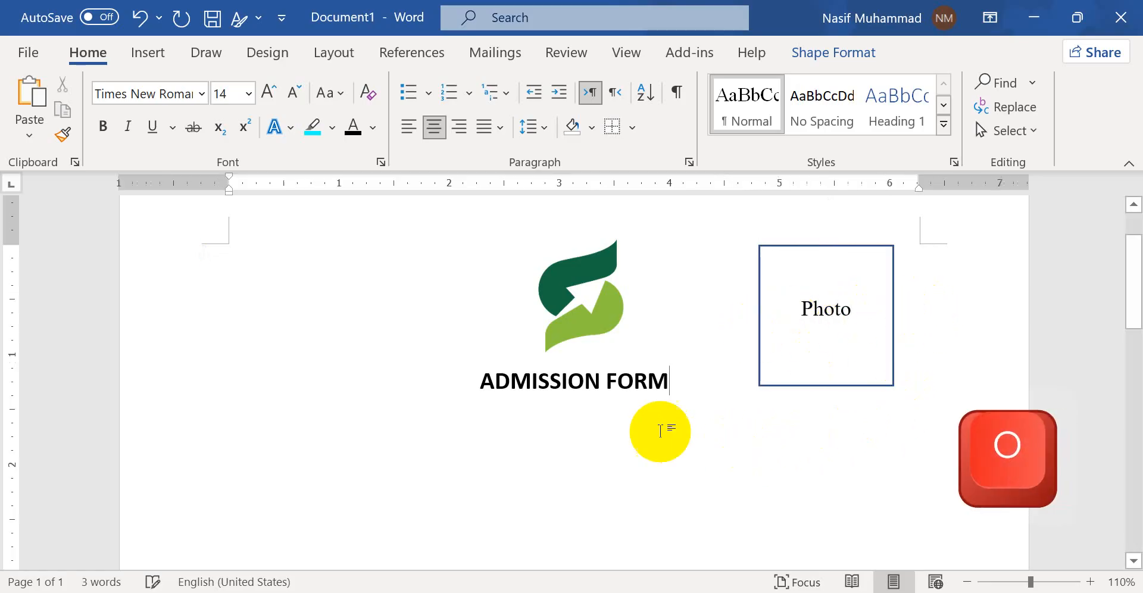
# Shrink the Photo rectangle slightly, keeping its outer edge near the right page margin.
pyautogui.click(775, 377)
pyautogui.moveTo(767, 384); pyautogui.dragTo(806, 379)
# Add a new line below the ADMISSION FORM title and align it left.
pyautogui.click(740, 416)
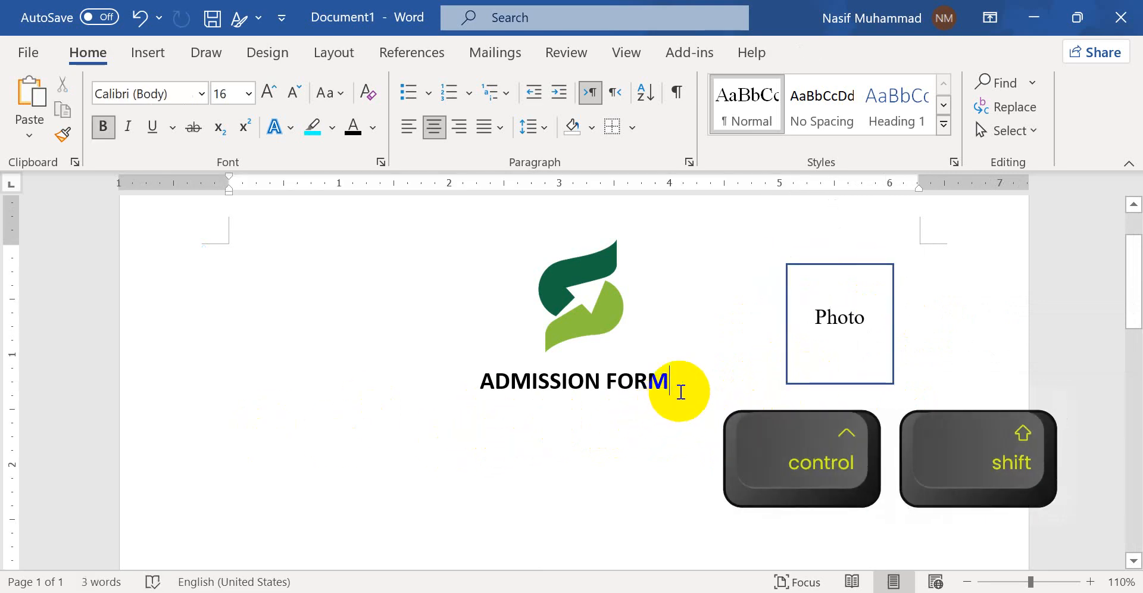
pyautogui.press('Return')
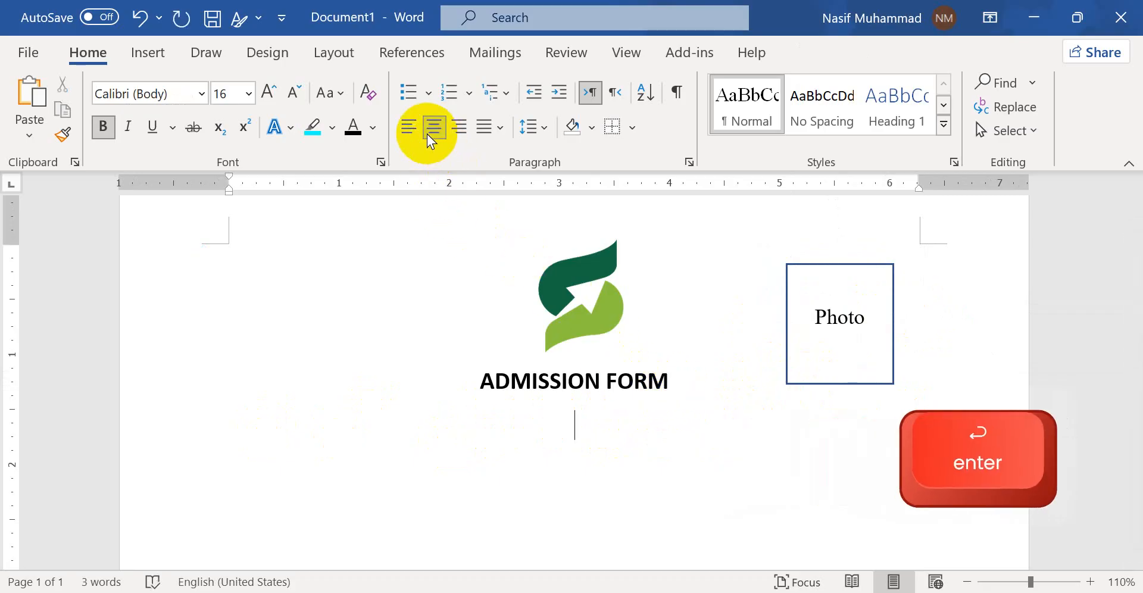
pyautogui.click(406, 132)
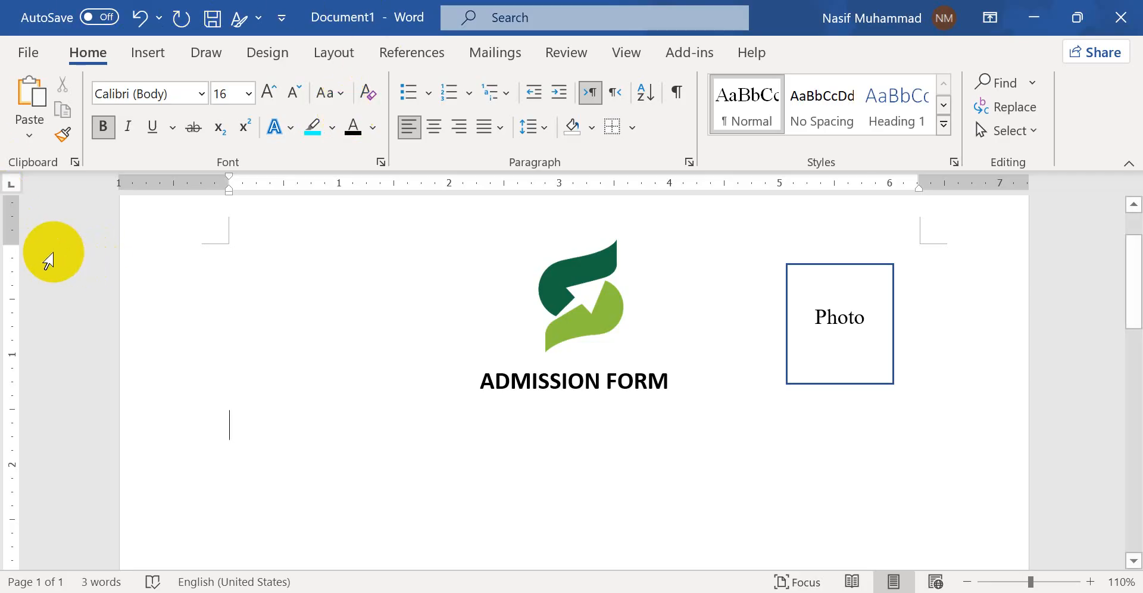
# Set the Photo rectangle's shape fill to No Fill and its outline color to black.
pyautogui.click(802, 383)
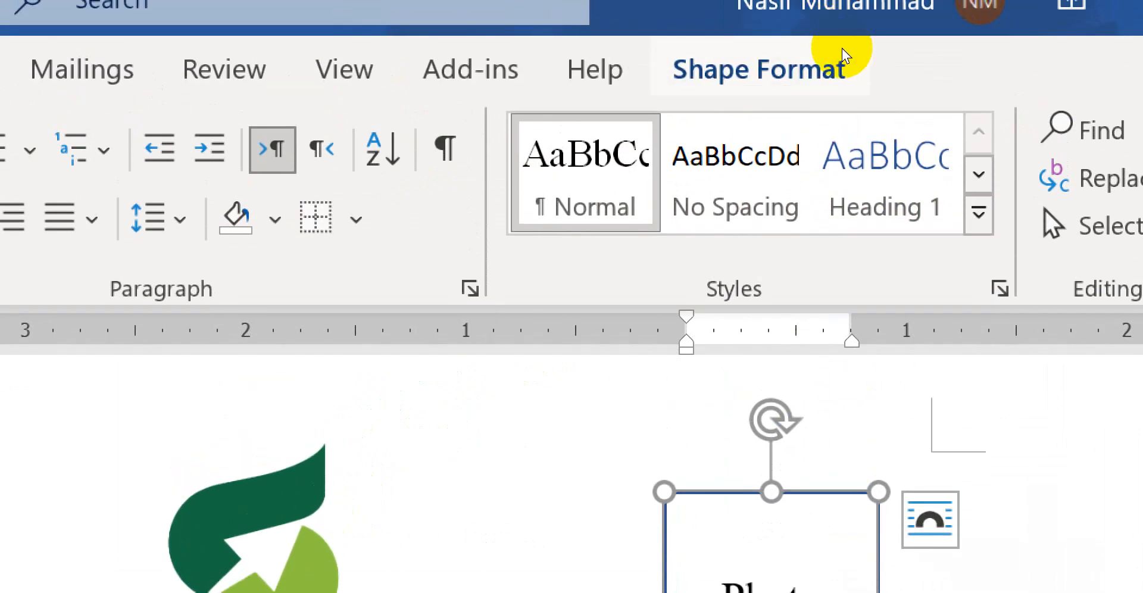
pyautogui.click(842, 49)
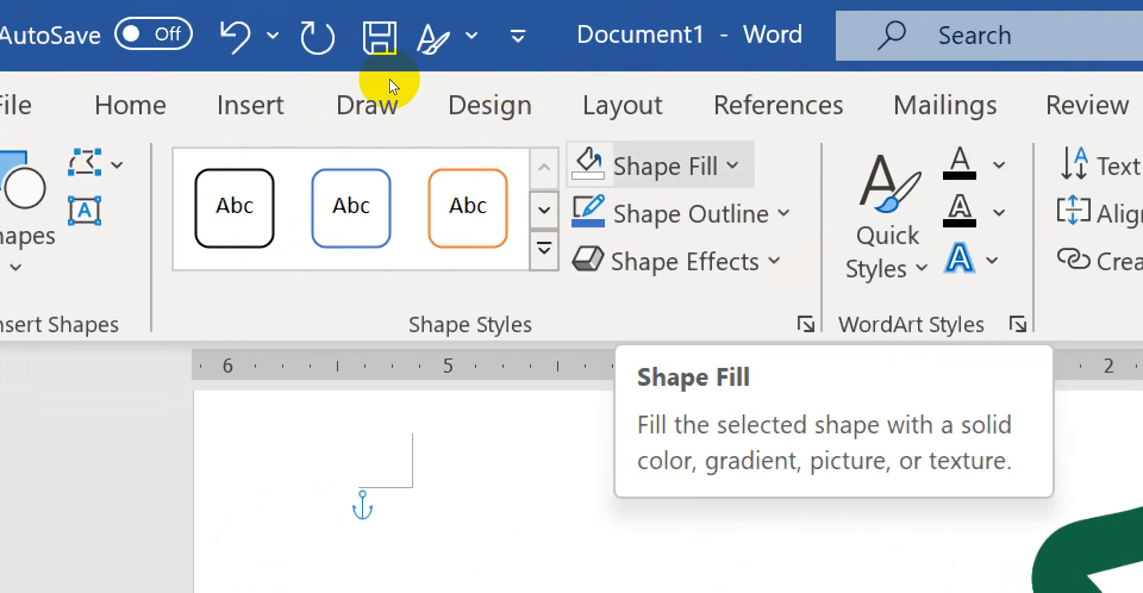
pyautogui.click(685, 165)
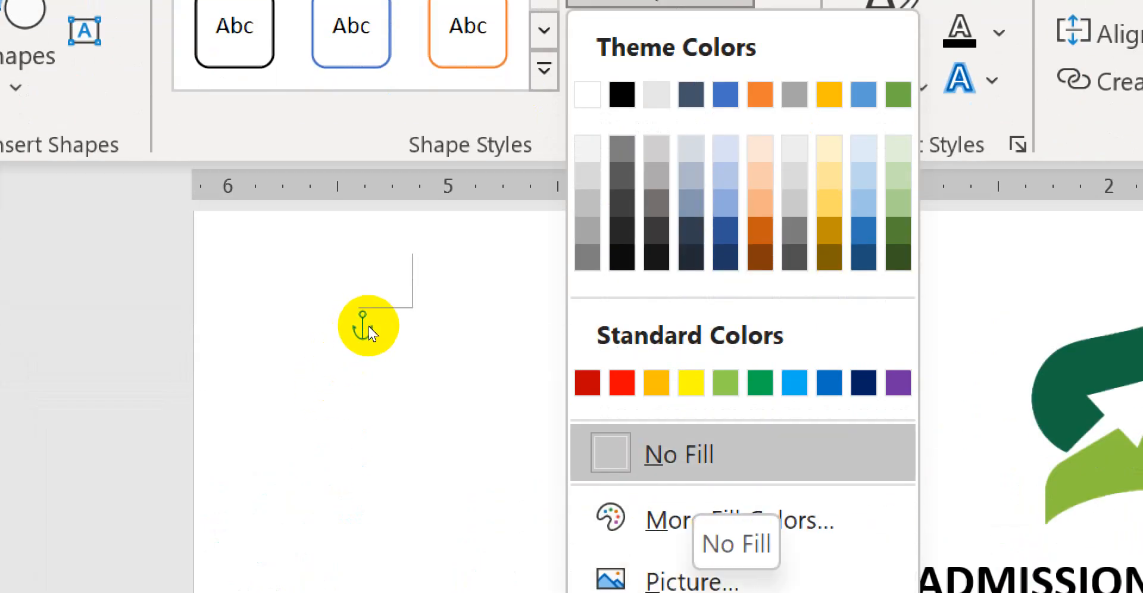
pyautogui.click(692, 453)
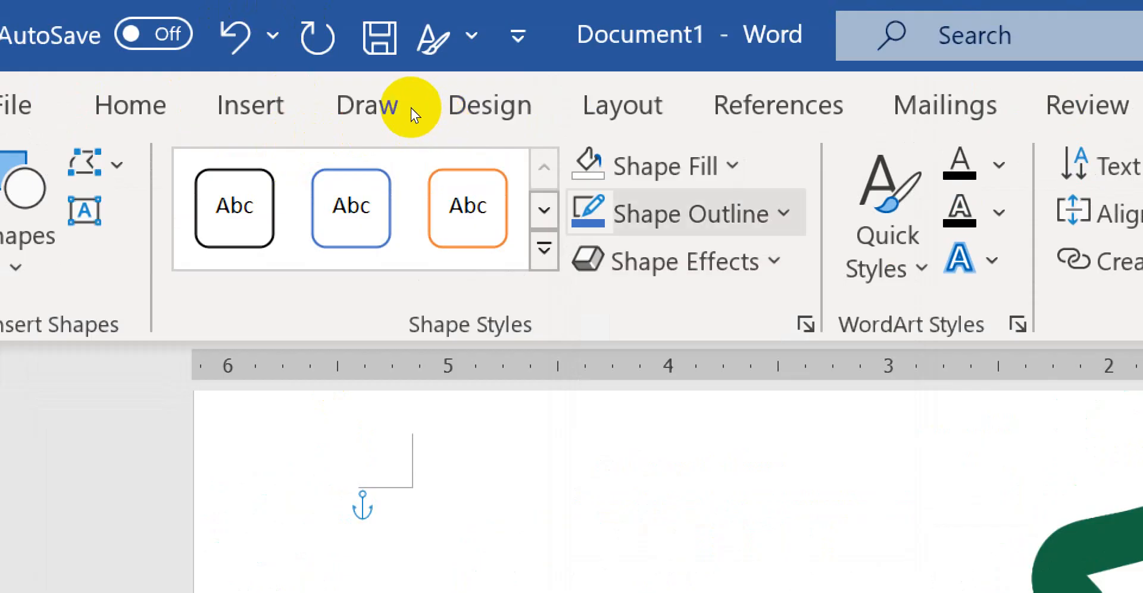
pyautogui.click(691, 213)
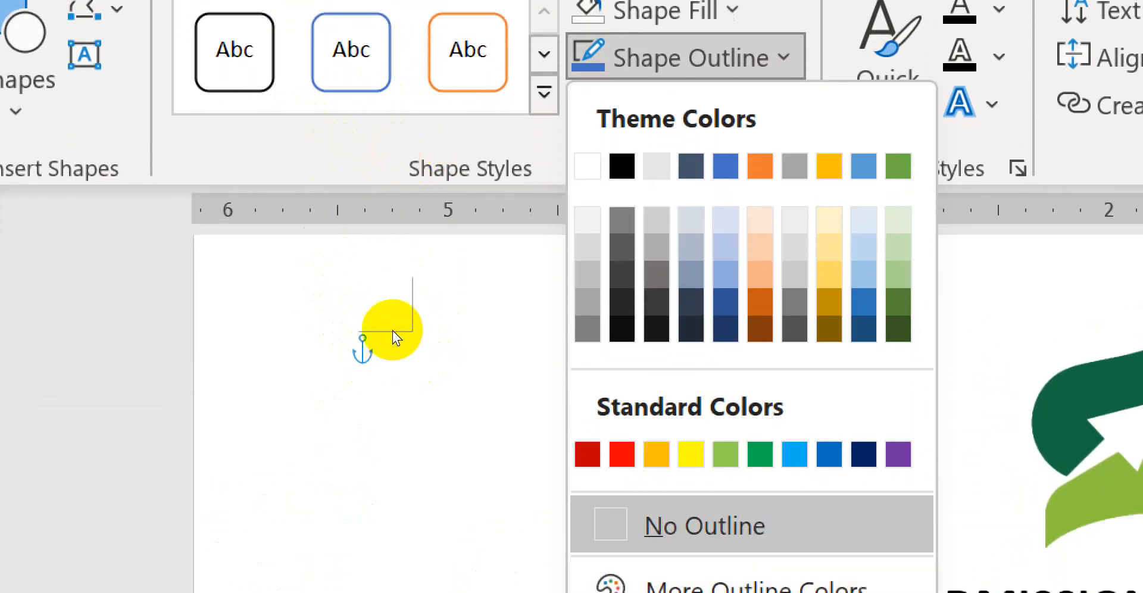
pyautogui.click(331, 154)
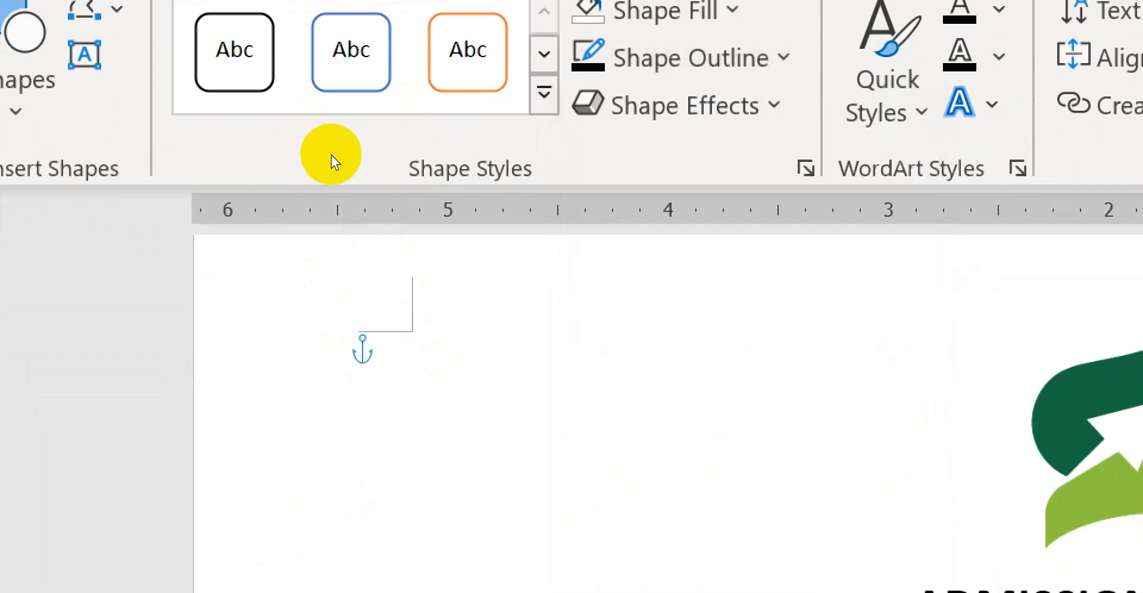
pyautogui.press('super+minus')
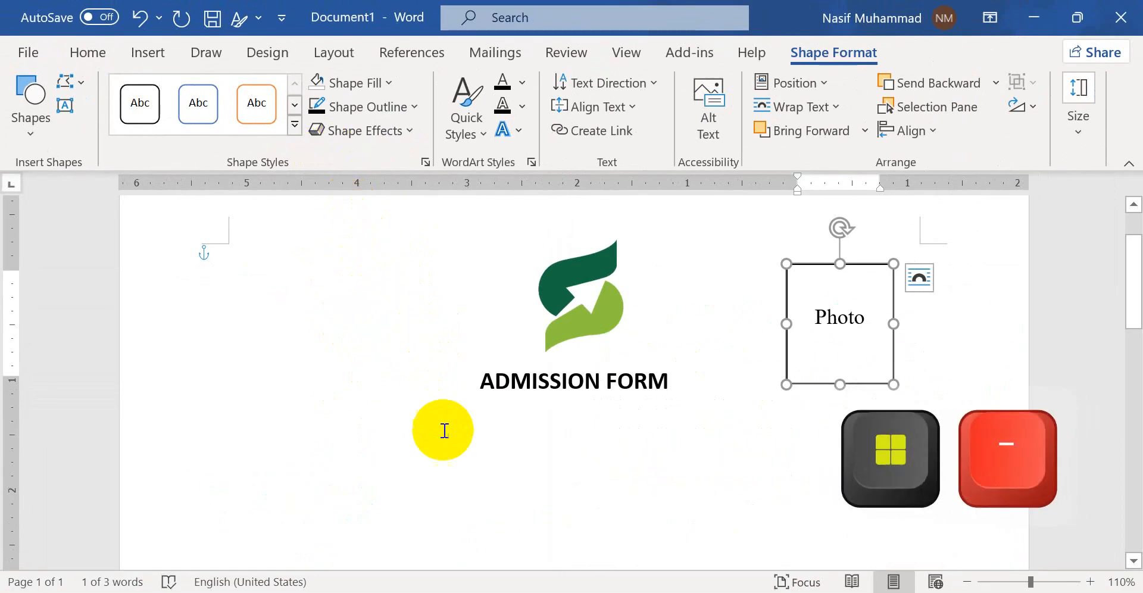
pyautogui.click(444, 429)
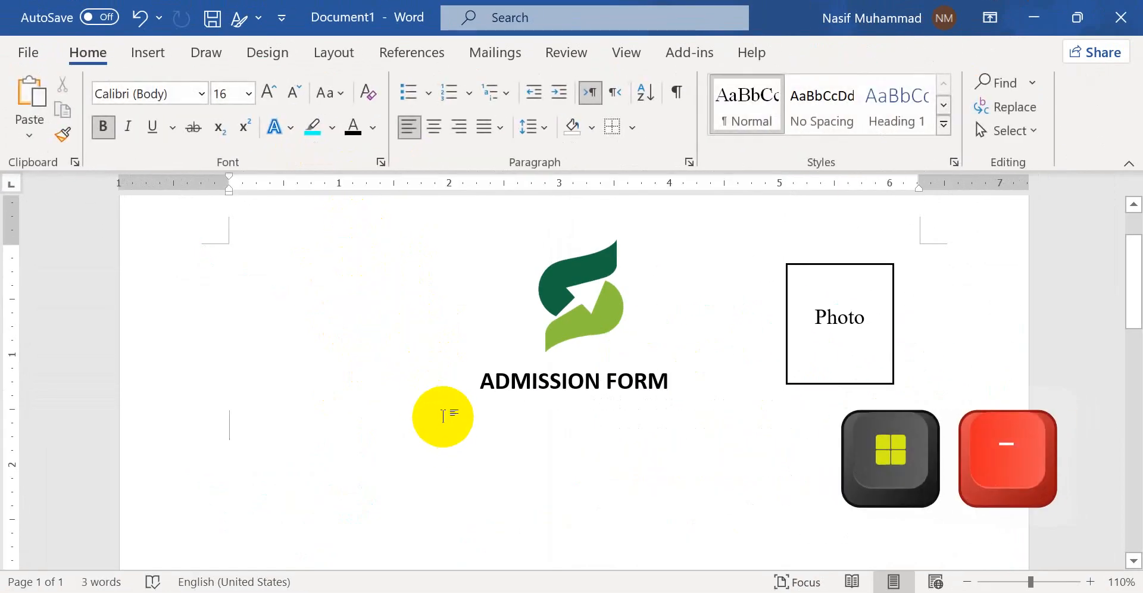
# Examine the row and column layout of the Personal Information table in the reference admission form PDF, and return to Word.
pyautogui.hotkey('alt', 'Tab')
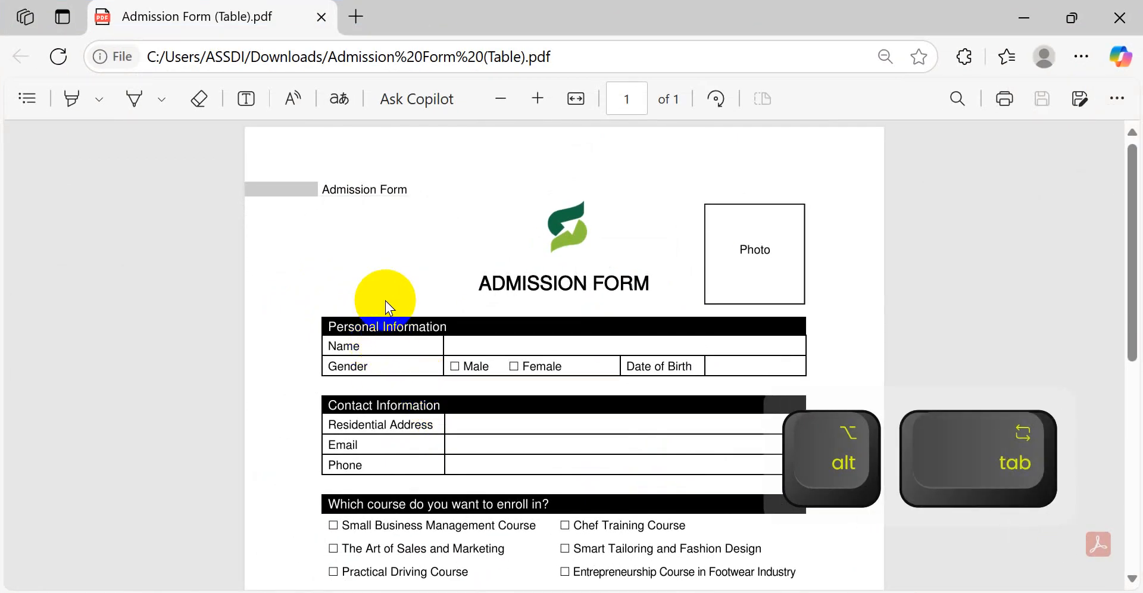
pyautogui.hotkey('alt', 'Tab')
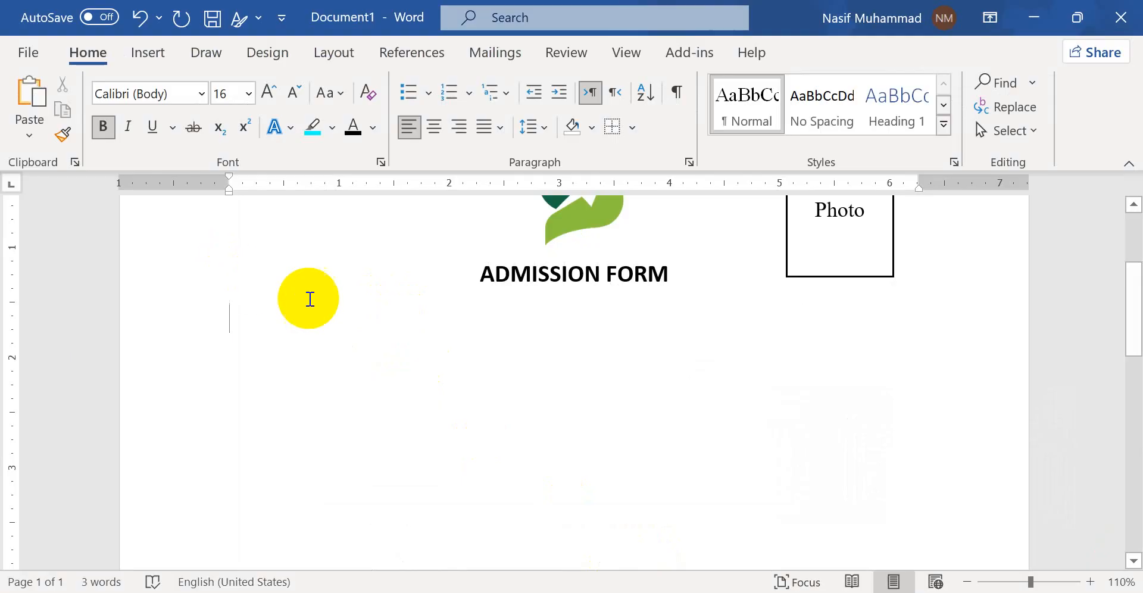
pyautogui.hotkey('alt', 'Tab')
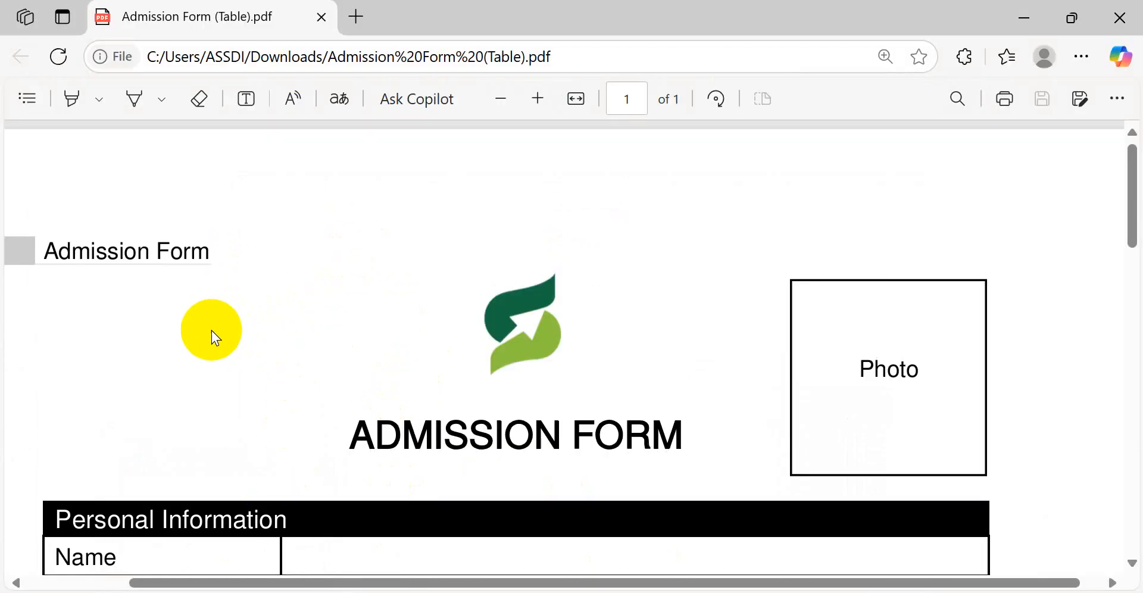
pyautogui.moveTo(90, 310); pyautogui.dragTo(527, 334)
pyautogui.click(525, 334)
pyautogui.moveTo(206, 304); pyautogui.dragTo(589, 296)
pyautogui.scroll(-2, 369, 321)
pyautogui.click(186, 267)
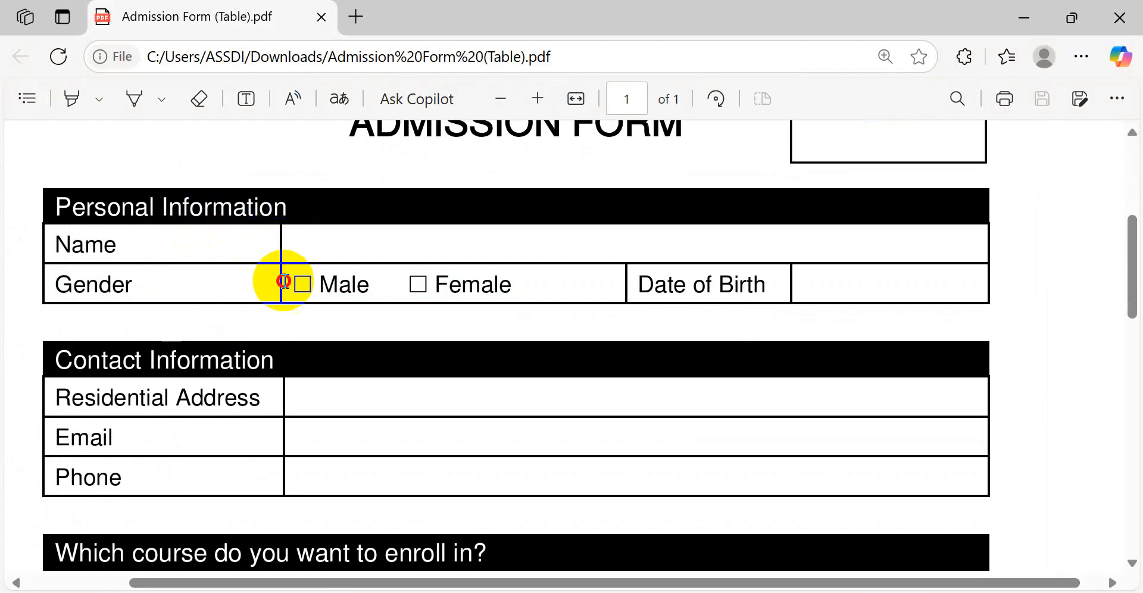
pyautogui.click(820, 286)
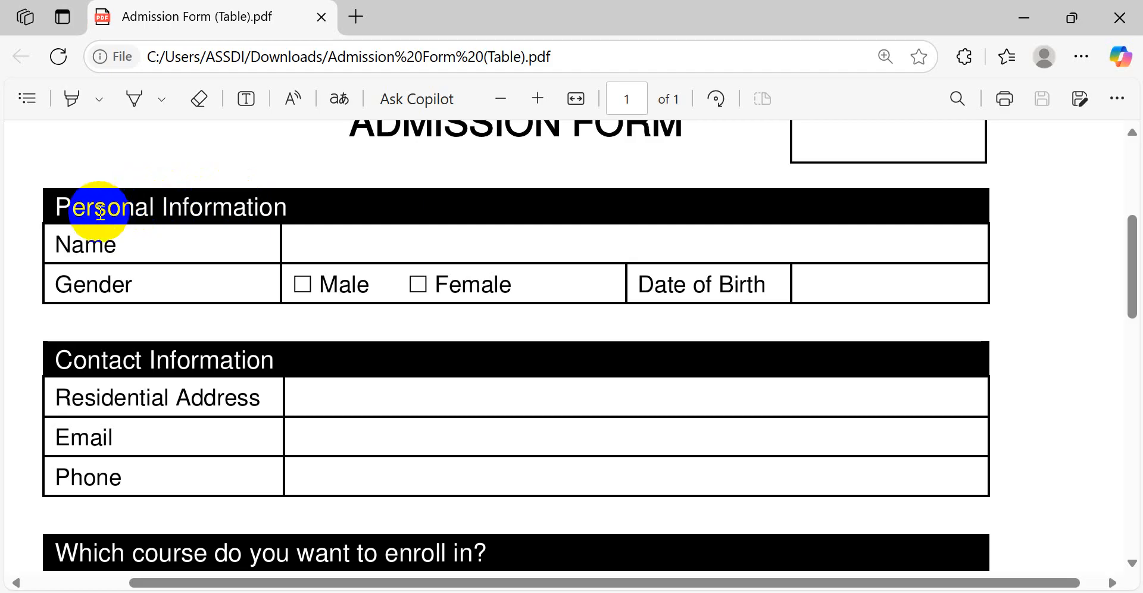
pyautogui.moveTo(101, 211); pyautogui.dragTo(107, 230)
pyautogui.click(1035, 19)
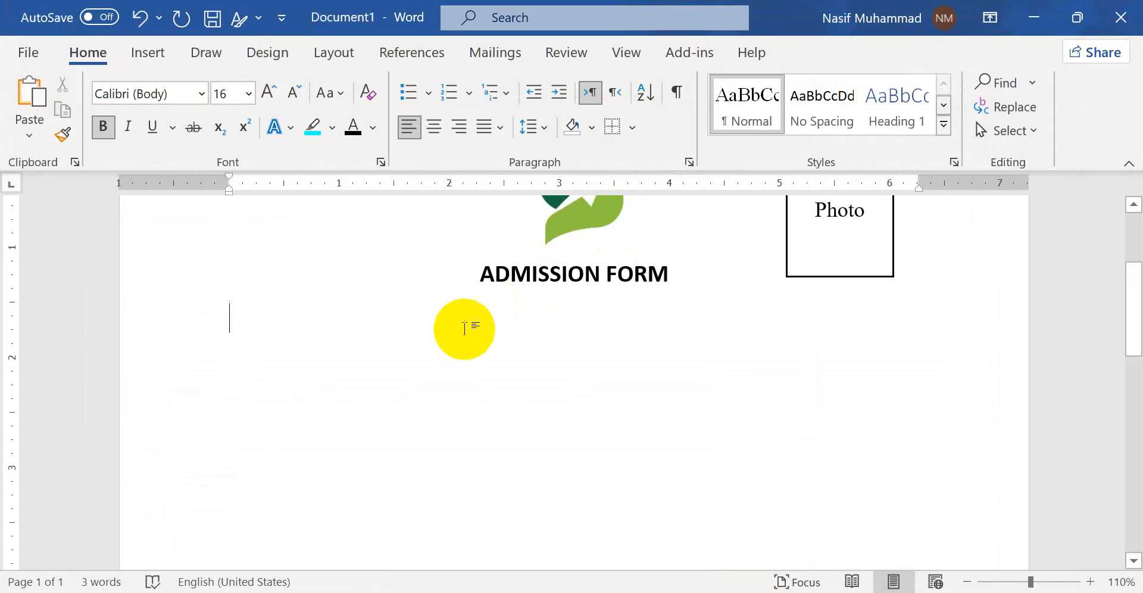
# Insert a table with one column and three rows below the ADMISSION FORM title.
pyautogui.click(149, 57)
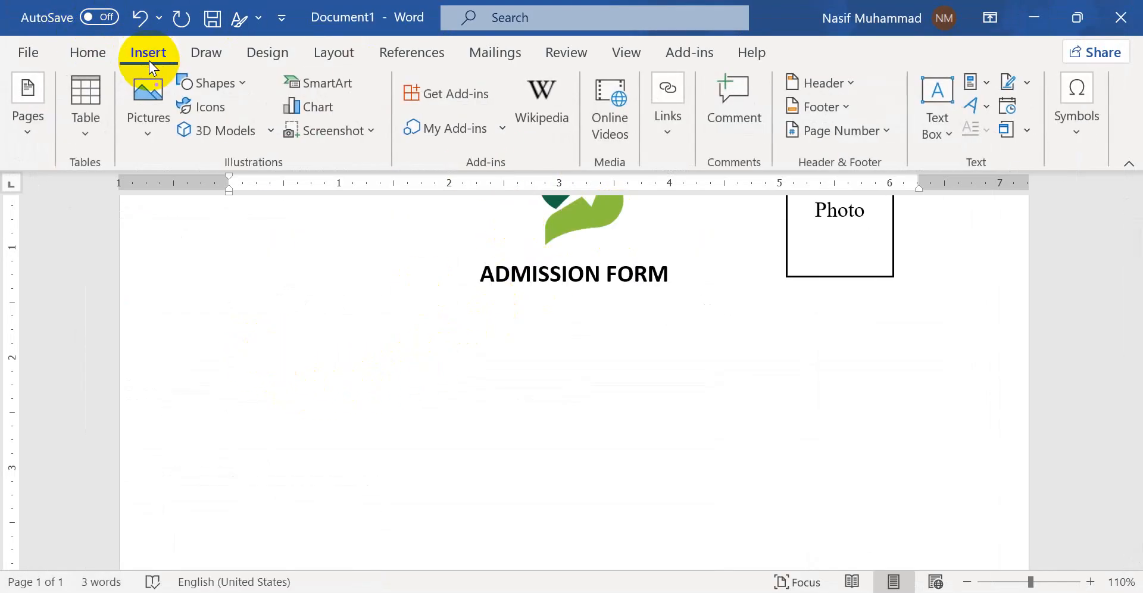
pyautogui.click(89, 128)
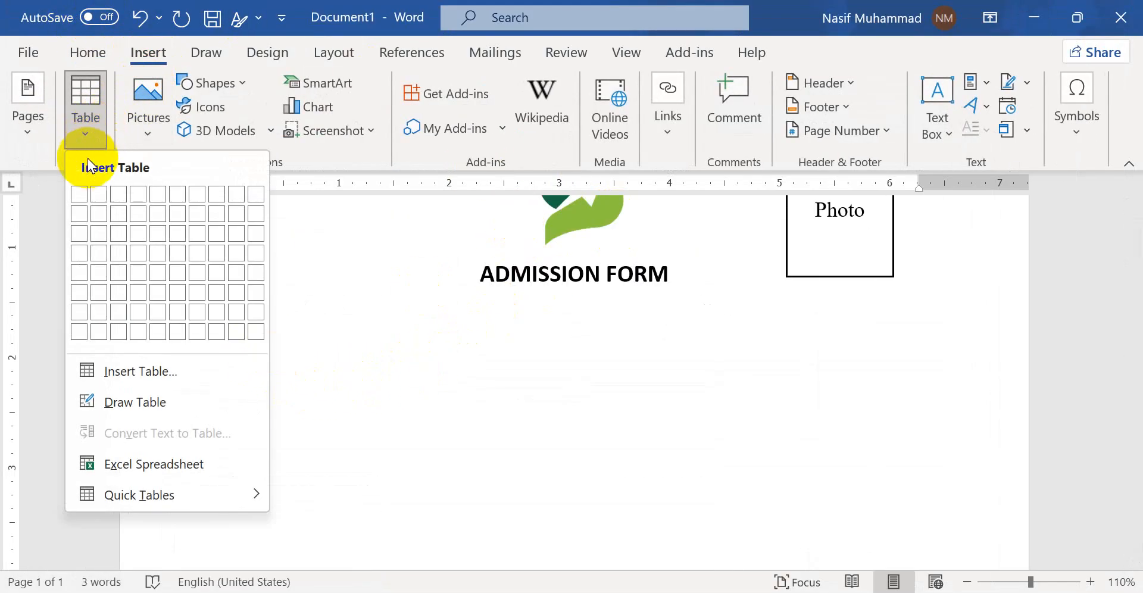
pyautogui.click(79, 233)
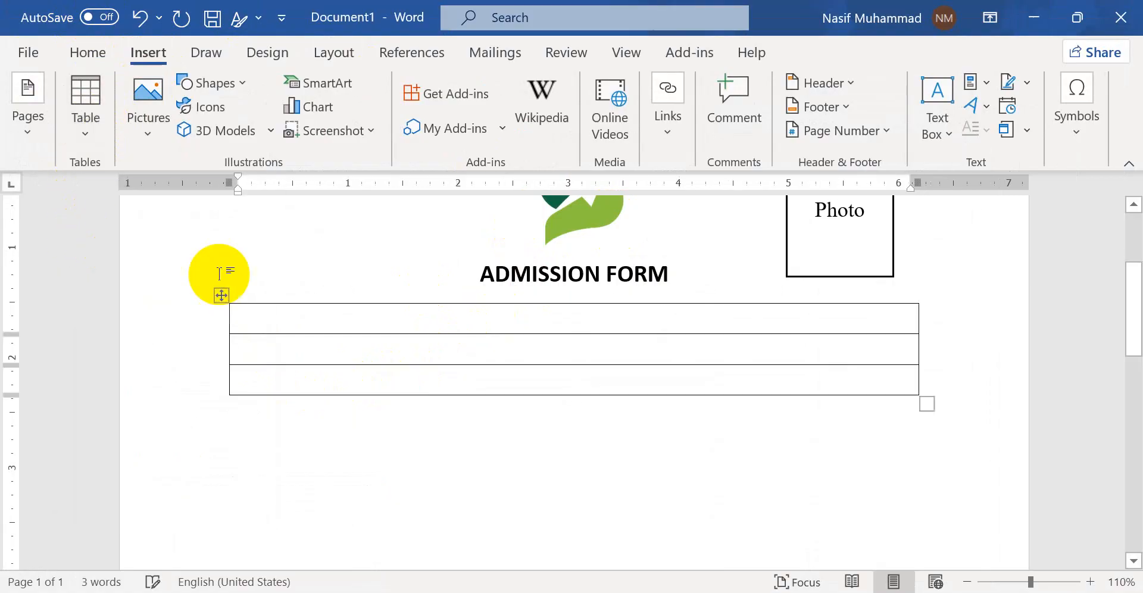
pyautogui.keyDown('ctrl'); pyautogui.scroll(2, 261, 328); pyautogui.keyUp('ctrl')
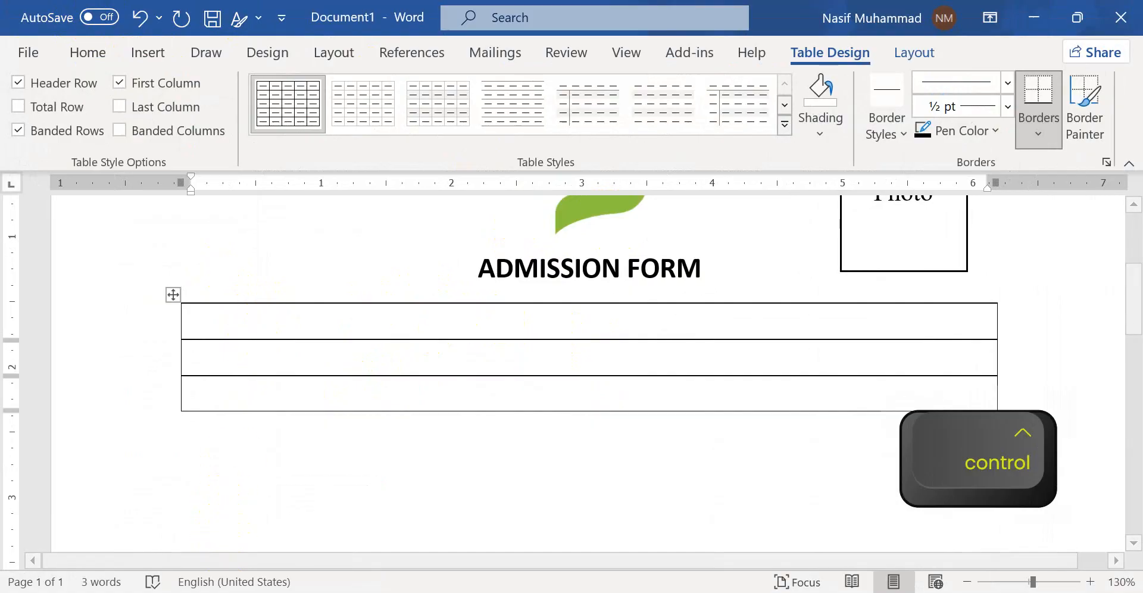
pyautogui.click(218, 592)
pyautogui.click(324, 591)
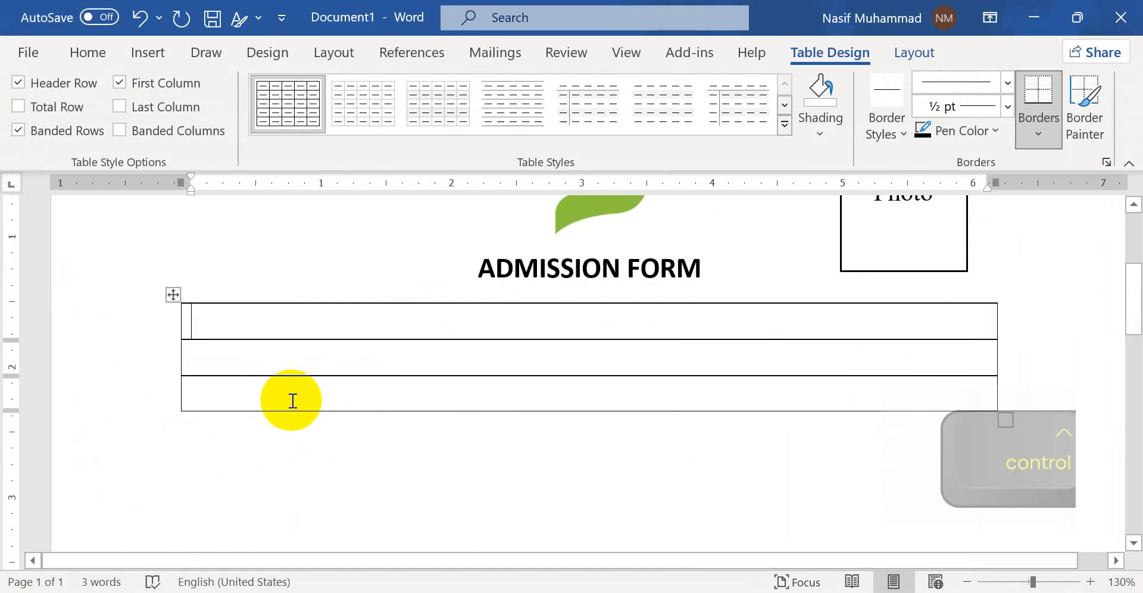
# Enter the heading Personal Information in the table's first row and remove its bold formatting.
pyautogui.write('Perso')
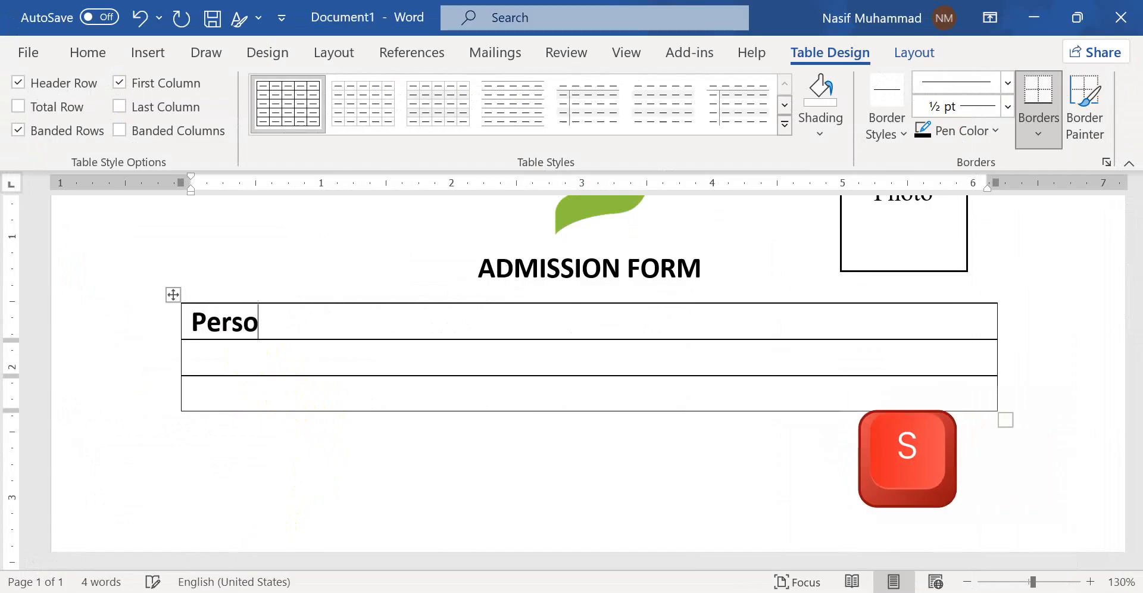
pyautogui.write('nal Information')
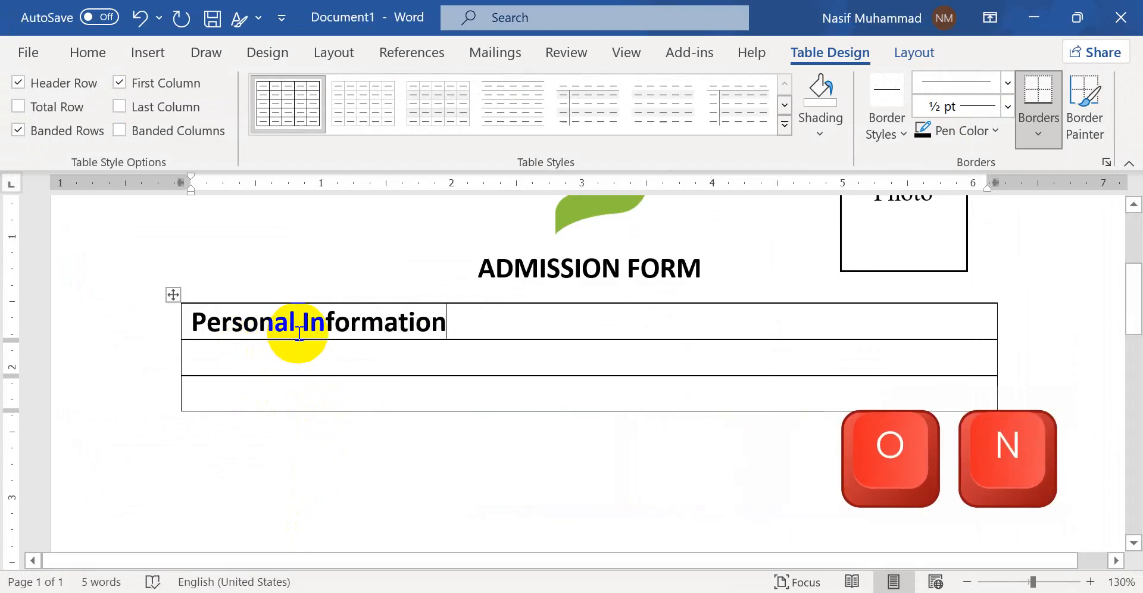
pyautogui.tripleClick(304, 308)
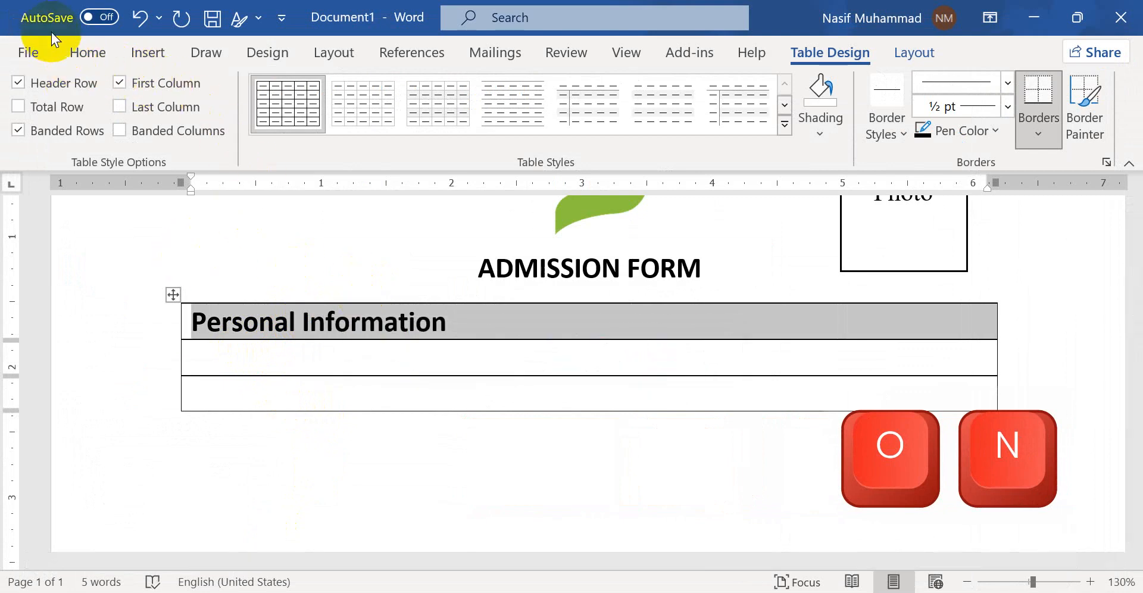
pyautogui.click(88, 52)
pyautogui.click(104, 128)
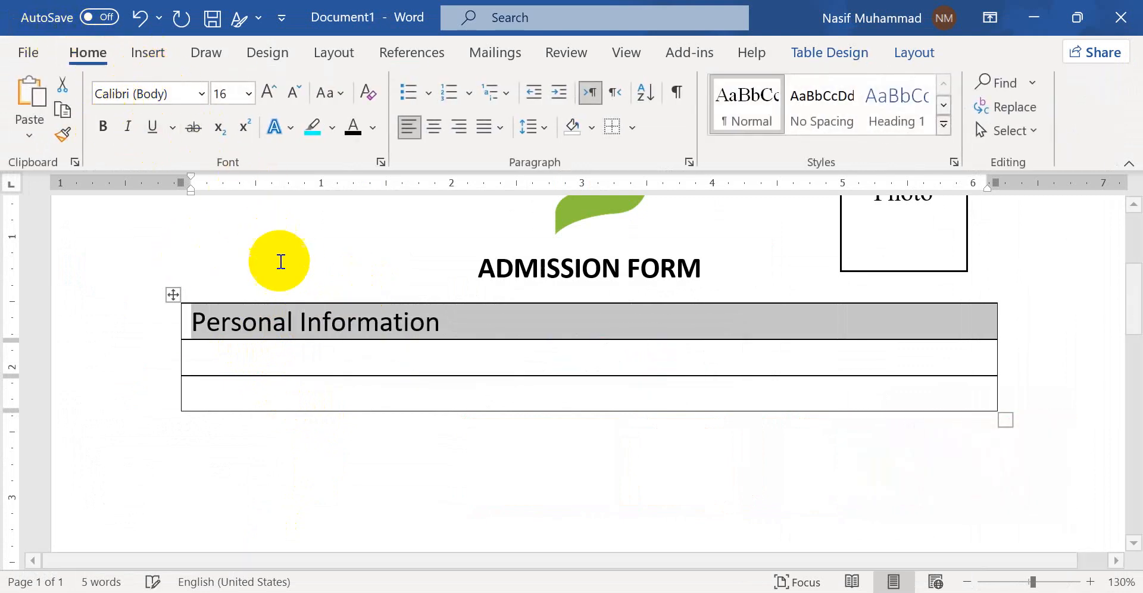
pyautogui.click(378, 351)
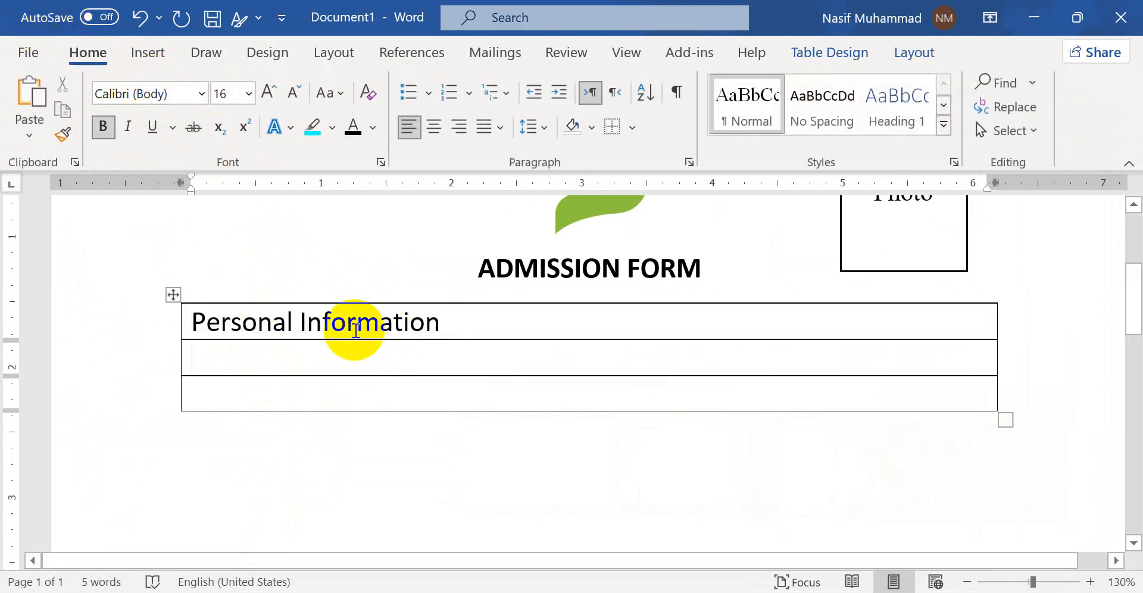
# Shade the Personal Information heading row black.
pyautogui.tripleClick(356, 327)
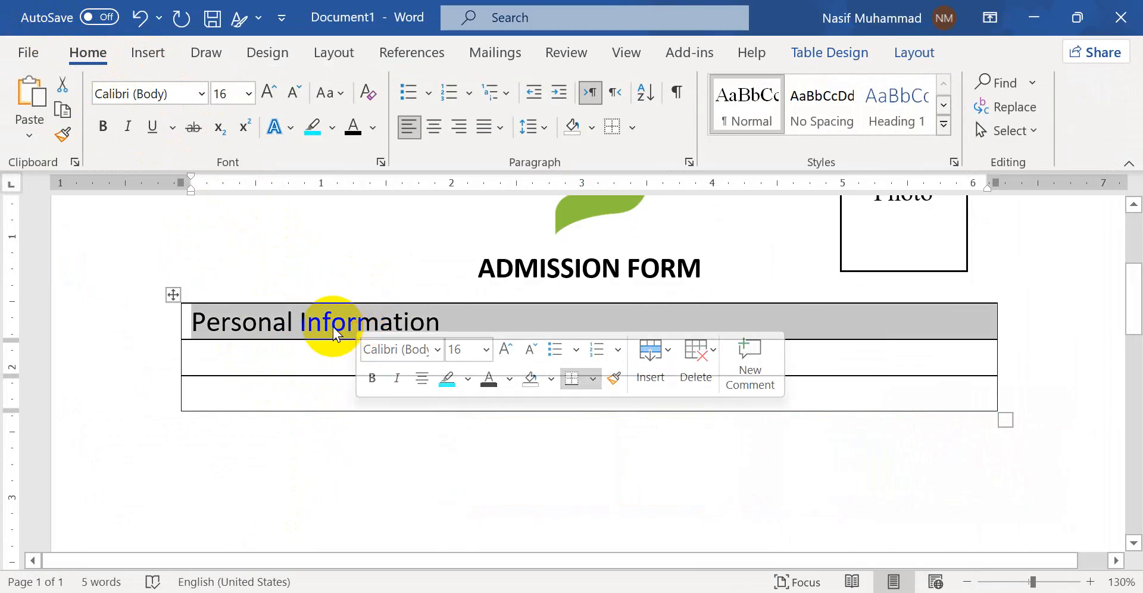
pyautogui.click(587, 118)
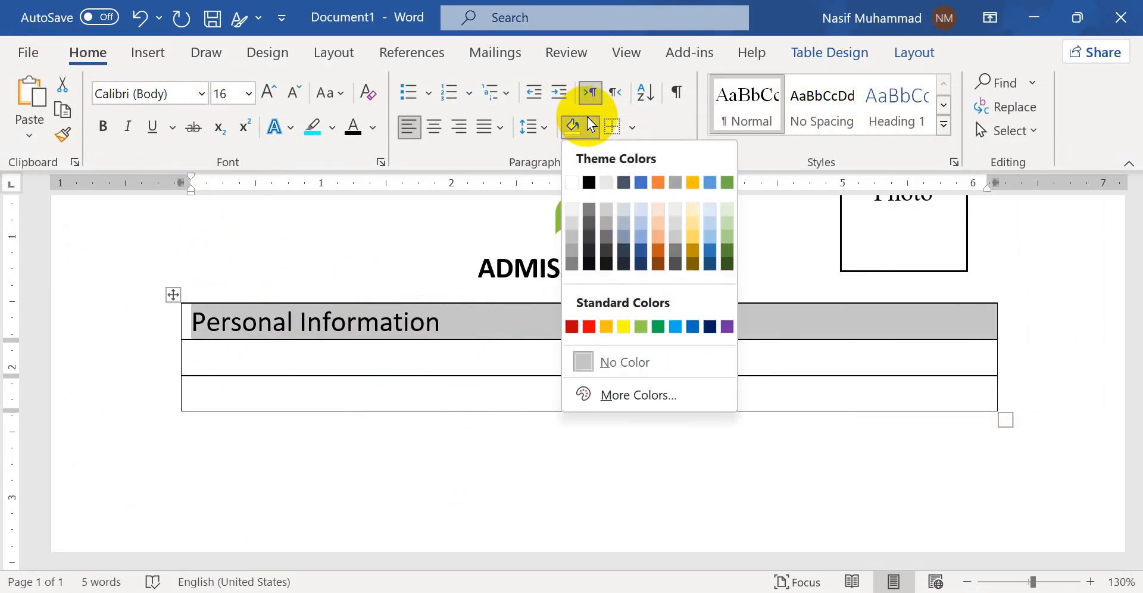
pyautogui.click(589, 183)
pyautogui.click(465, 361)
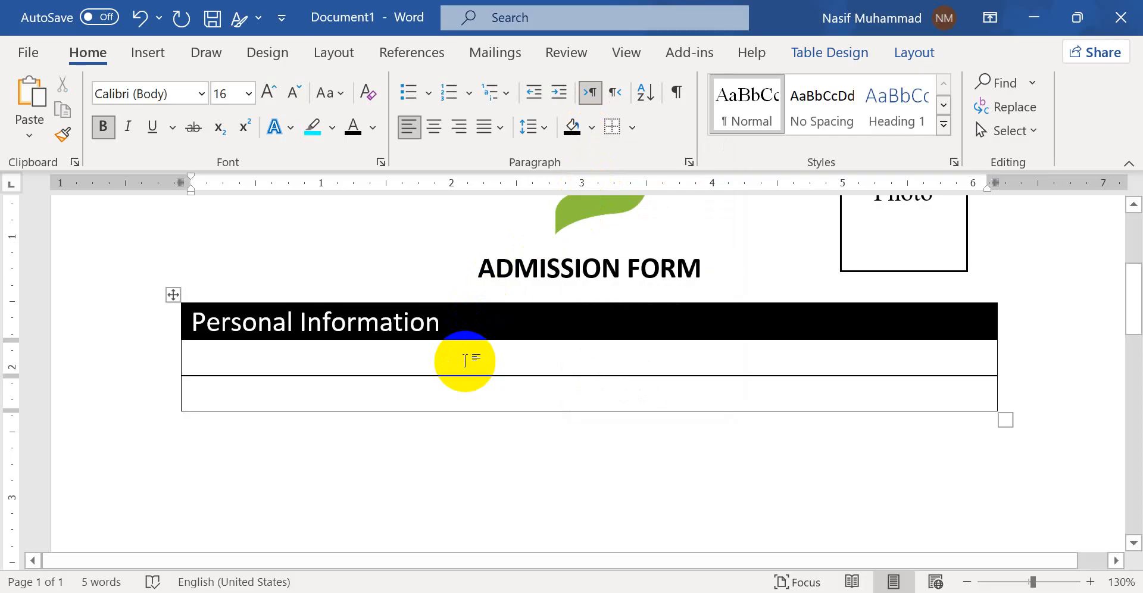
# Compare the table with the reference PDF, checking the labels of the rows under the Personal Information heading.
pyautogui.hotkey('alt', 'Tab')
pyautogui.hotkey('alt', 'Tab')
pyautogui.click(301, 347)
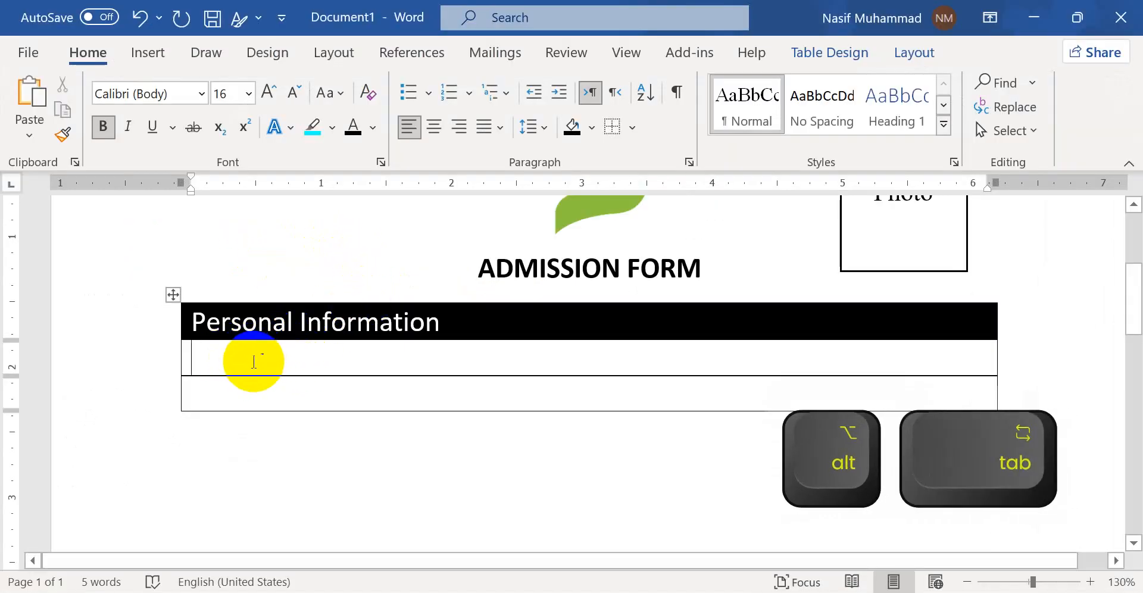
pyautogui.hotkey('alt', 'Tab')
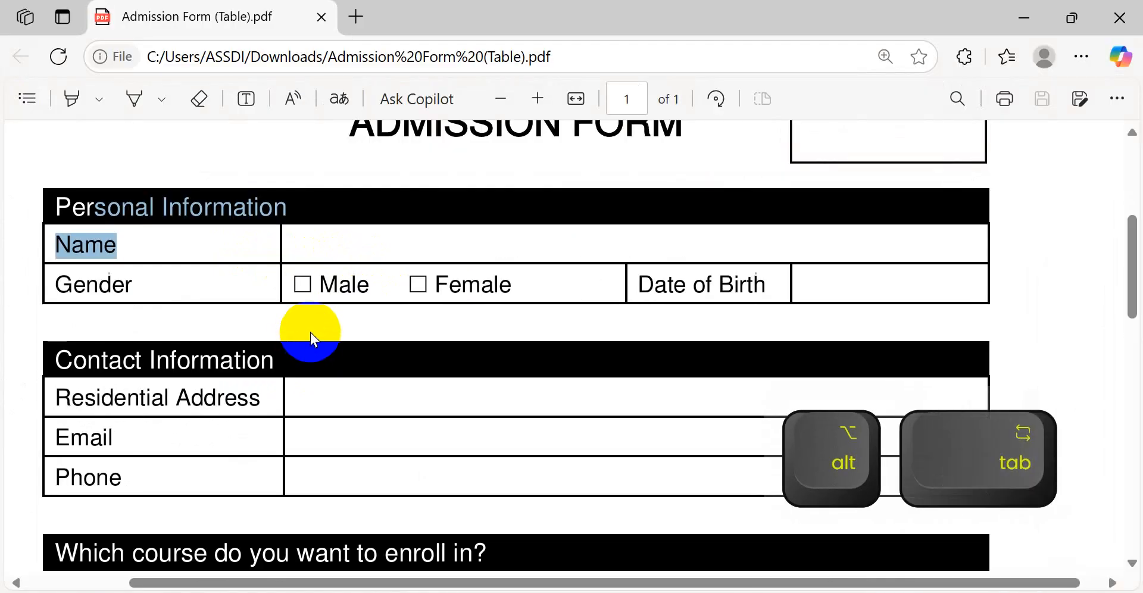
pyautogui.click(265, 199)
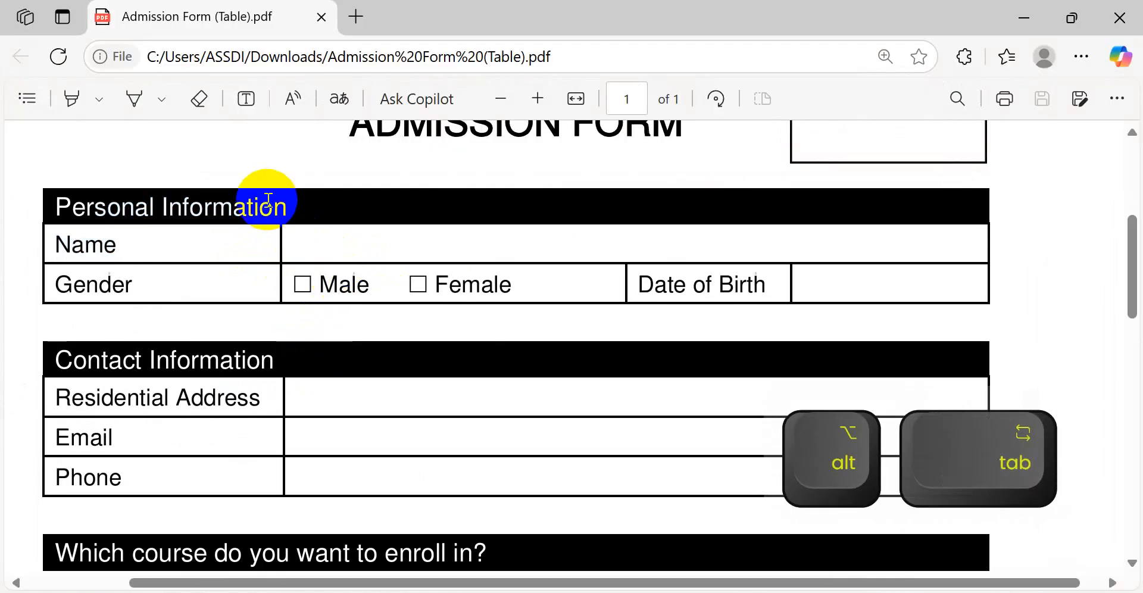
pyautogui.hotkey('alt', 'Tab')
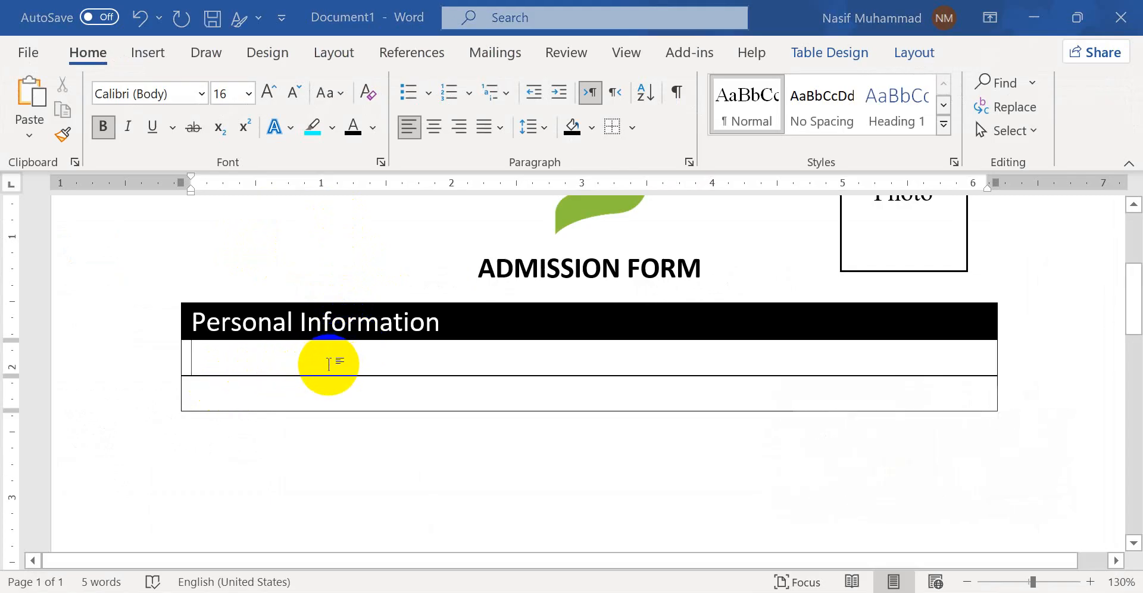
pyautogui.hotkey('alt', 'Tab')
pyautogui.hotkey('alt', 'Tab')
pyautogui.hotkey('alt', 'Tab')
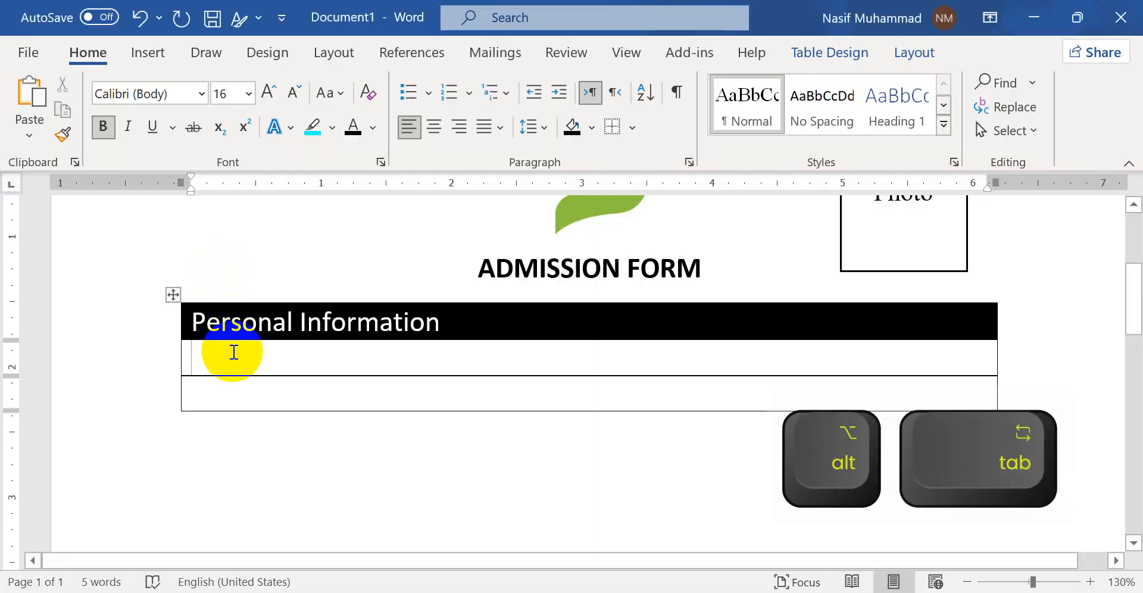
# Enter the label Name in the table's second row and Gender in the third row.
pyautogui.write('Name')
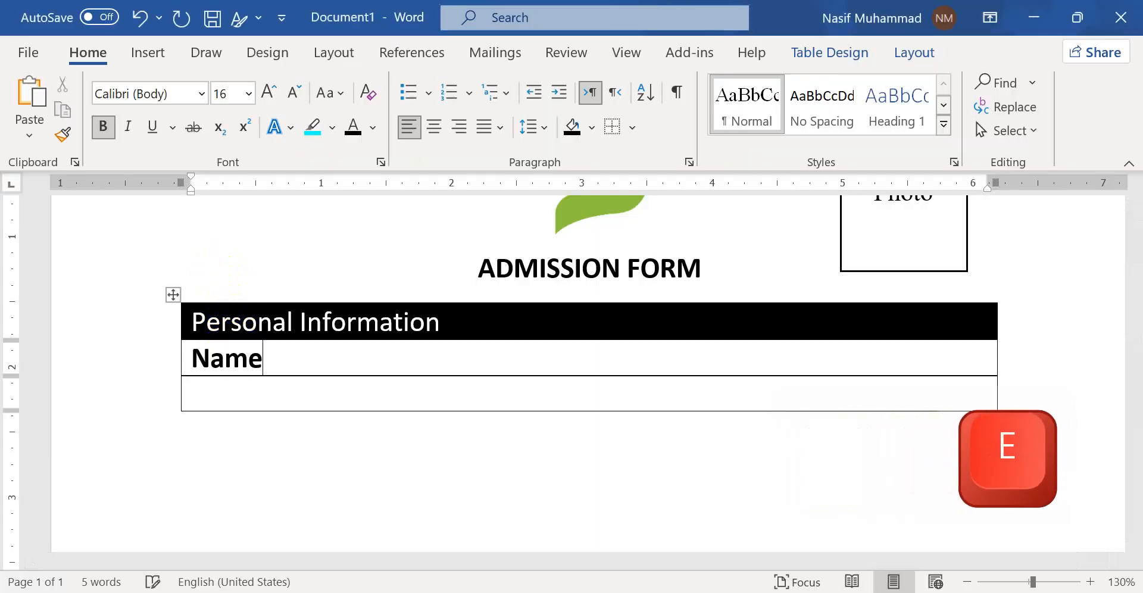
pyautogui.write('Gender')
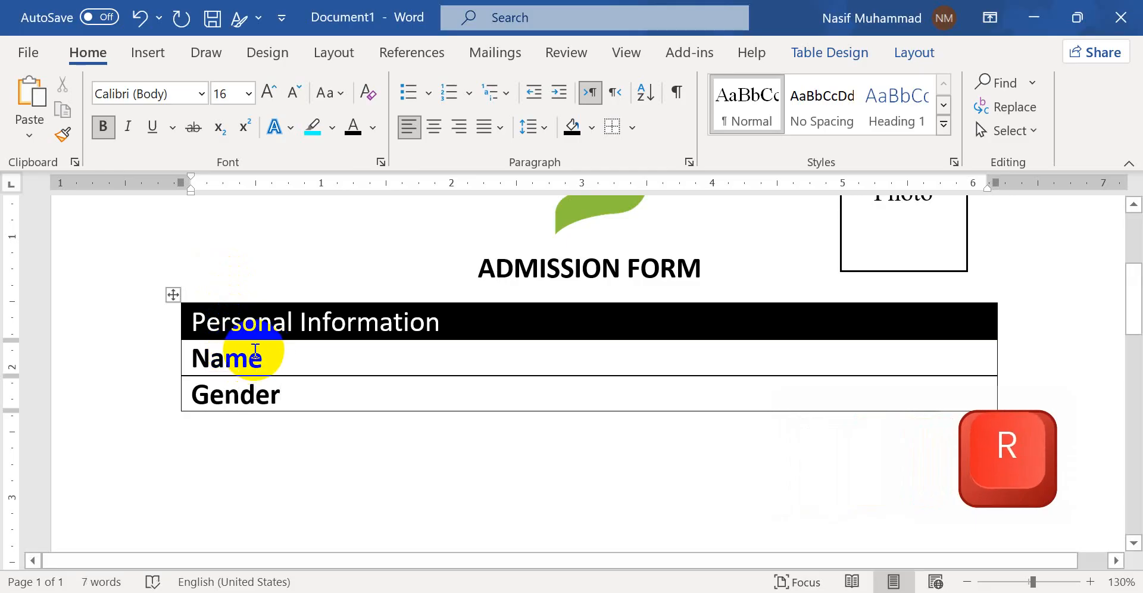
pyautogui.scroll(-2, 229, 325)
pyautogui.click(538, 285)
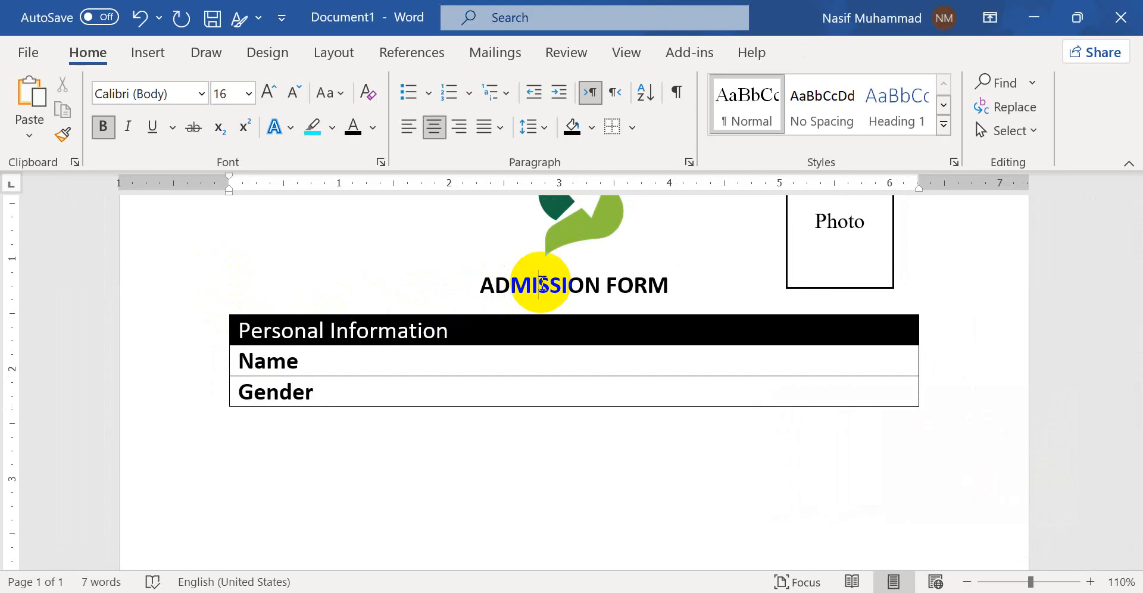
# Remove the bold formatting from all text in the Personal Information table.
pyautogui.click(288, 333)
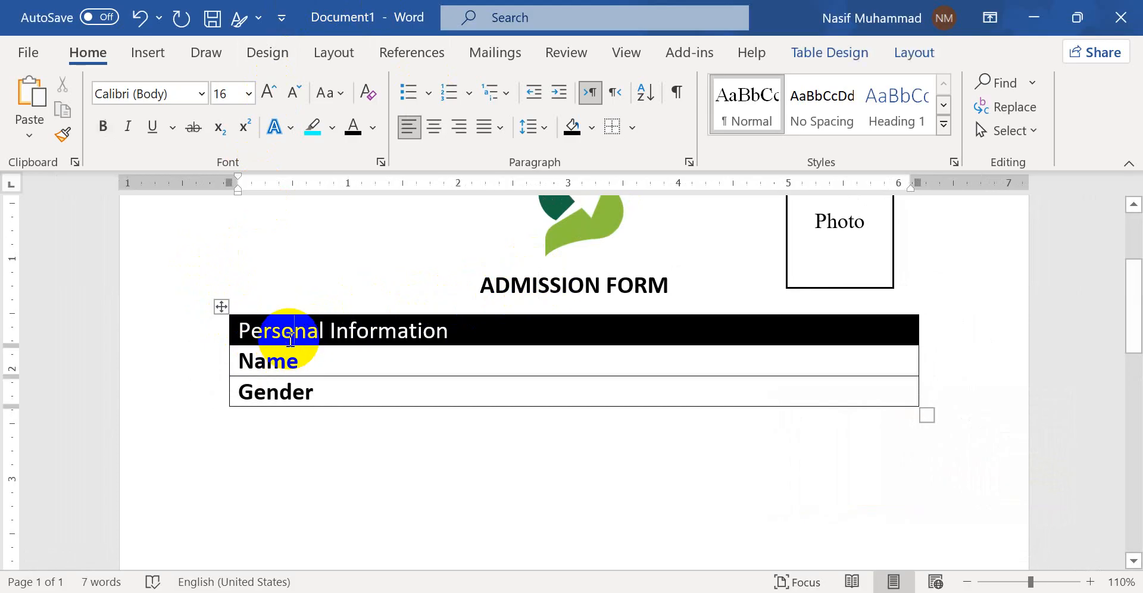
pyautogui.click(222, 307)
pyautogui.click(103, 127)
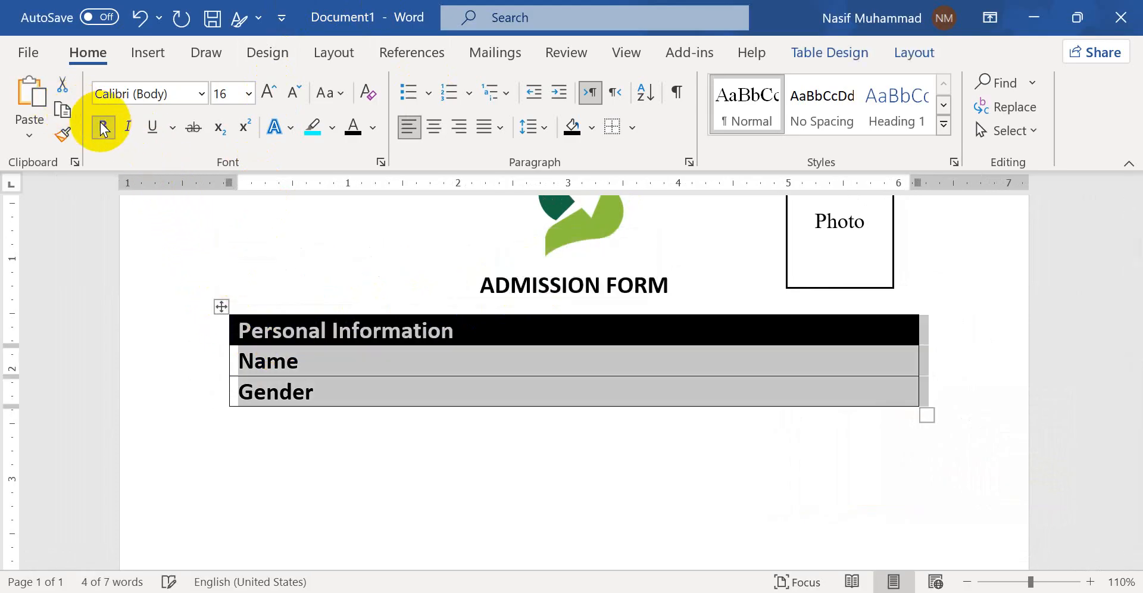
pyautogui.click(103, 126)
pyautogui.click(369, 364)
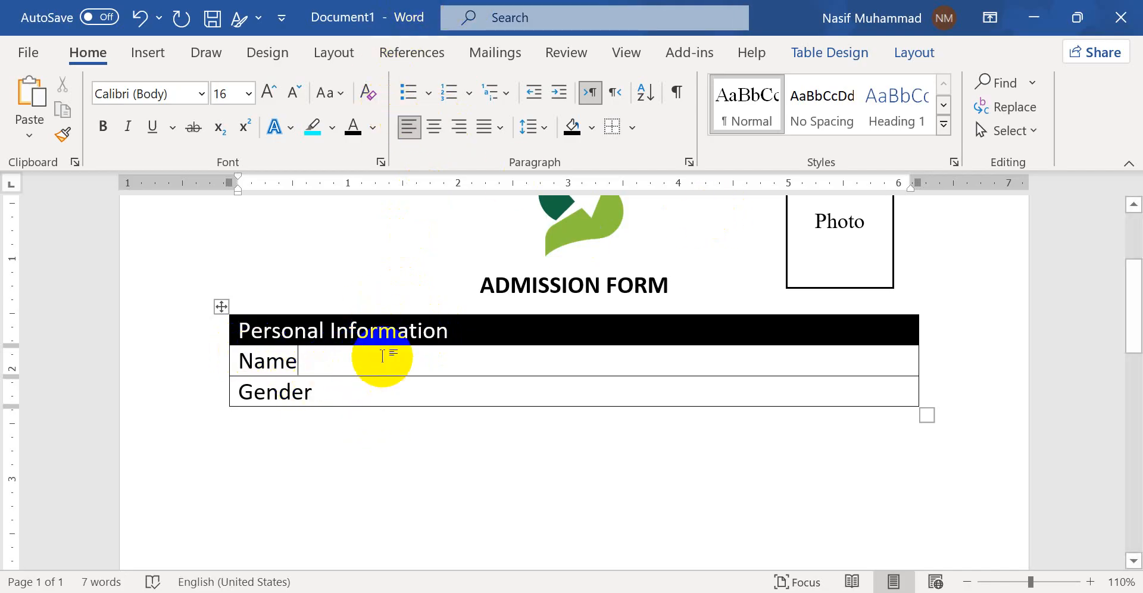
# Draw a vertical border through the Name and Gender rows, separating a narrow label column from the entry area.
pyautogui.click(919, 51)
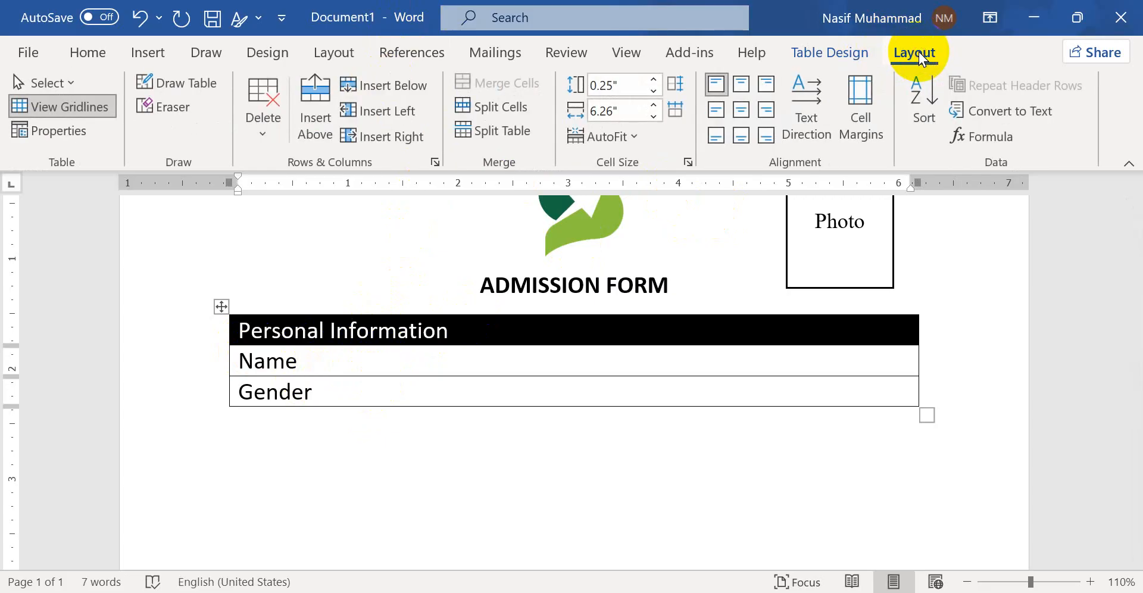
pyautogui.click(173, 84)
pyautogui.moveTo(370, 346); pyautogui.dragTo(370, 406)
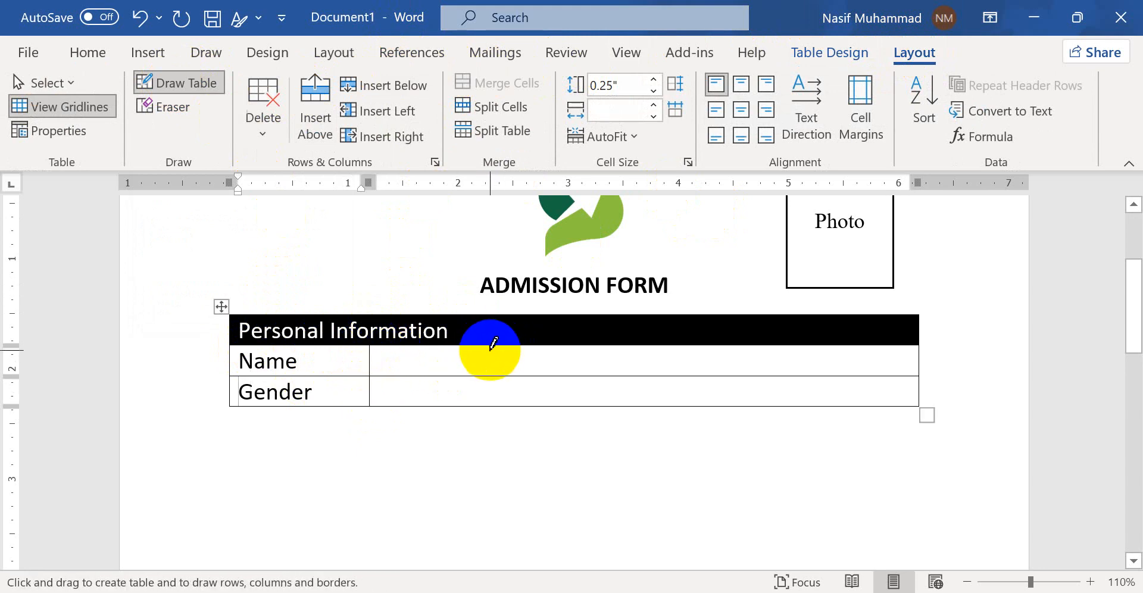
pyautogui.click(198, 81)
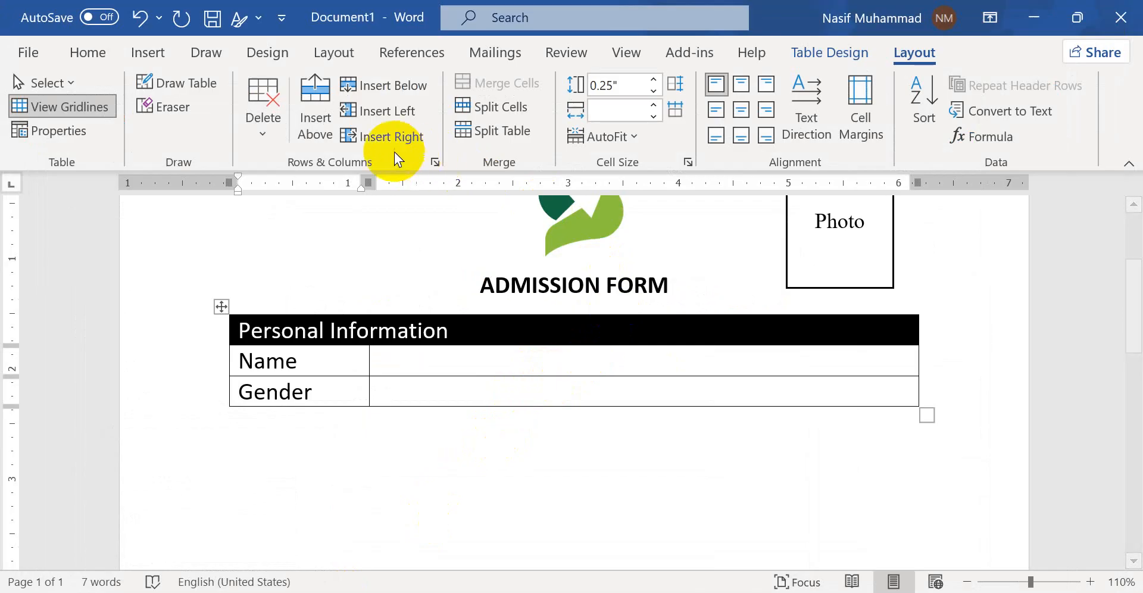
# Draw two more vertical borders in the Gender row, dividing the entry area beside the label into three cells.
pyautogui.click(203, 88)
pyautogui.moveTo(619, 376); pyautogui.dragTo(618, 407)
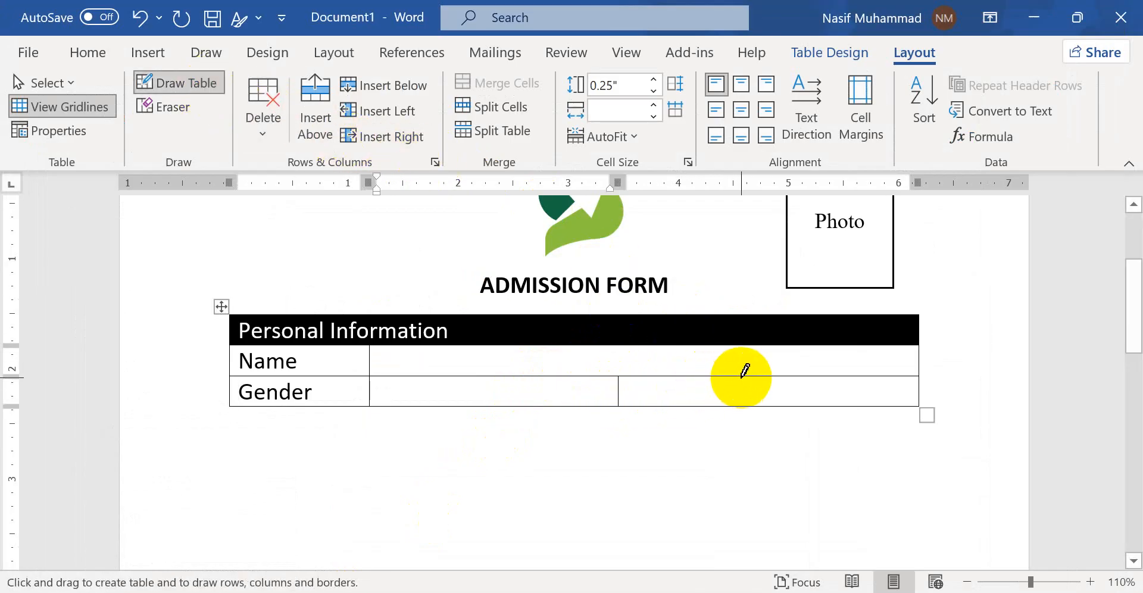
pyautogui.moveTo(742, 373); pyautogui.dragTo(741, 407)
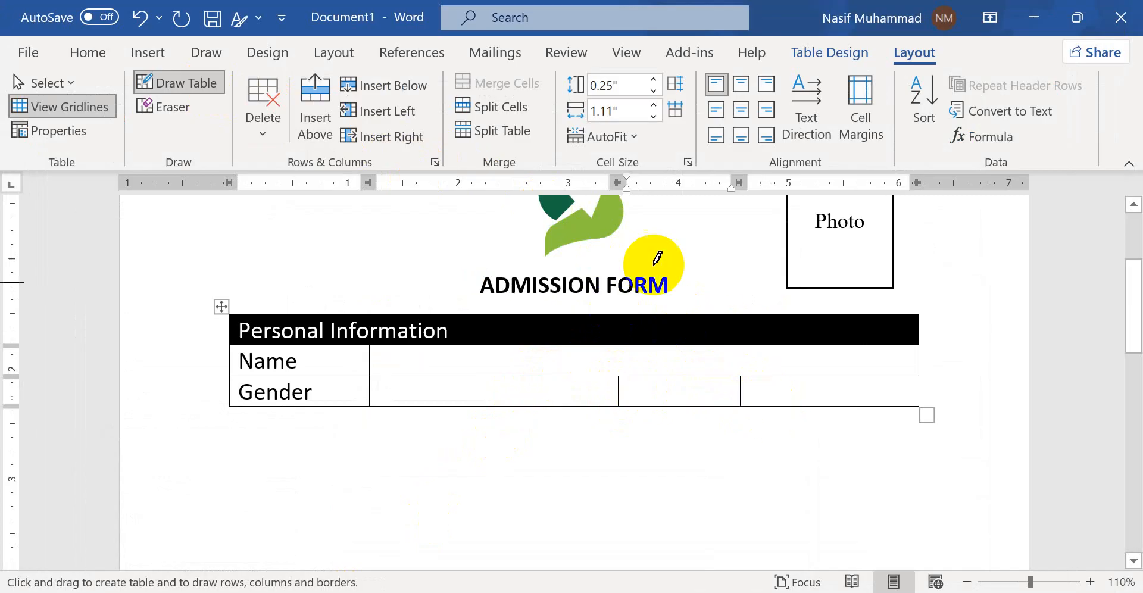
pyautogui.click(196, 82)
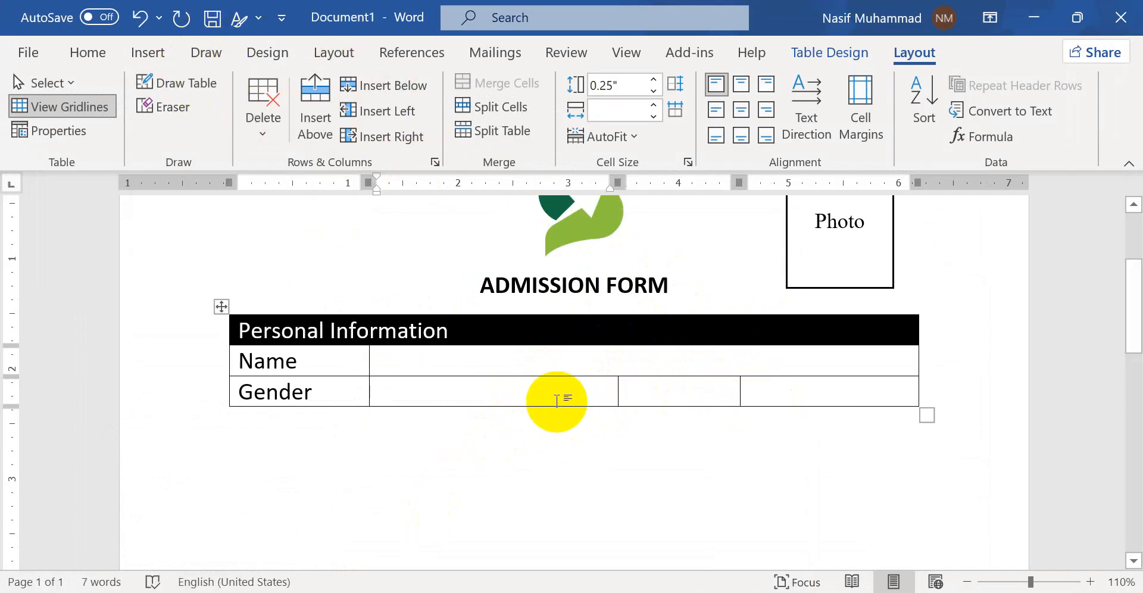
# Check the gender options in the reference PDF and enter Male and Female, separated by spaces, in the cell beside Gender.
pyautogui.hotkey('alt', 'Tab')
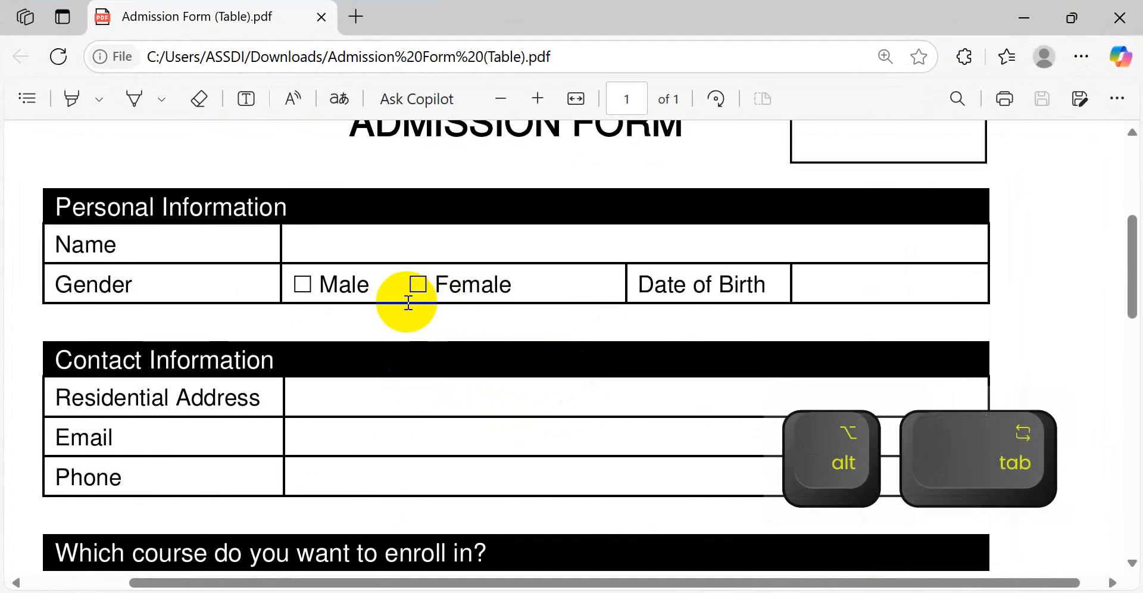
pyautogui.hotkey('alt', 'Tab')
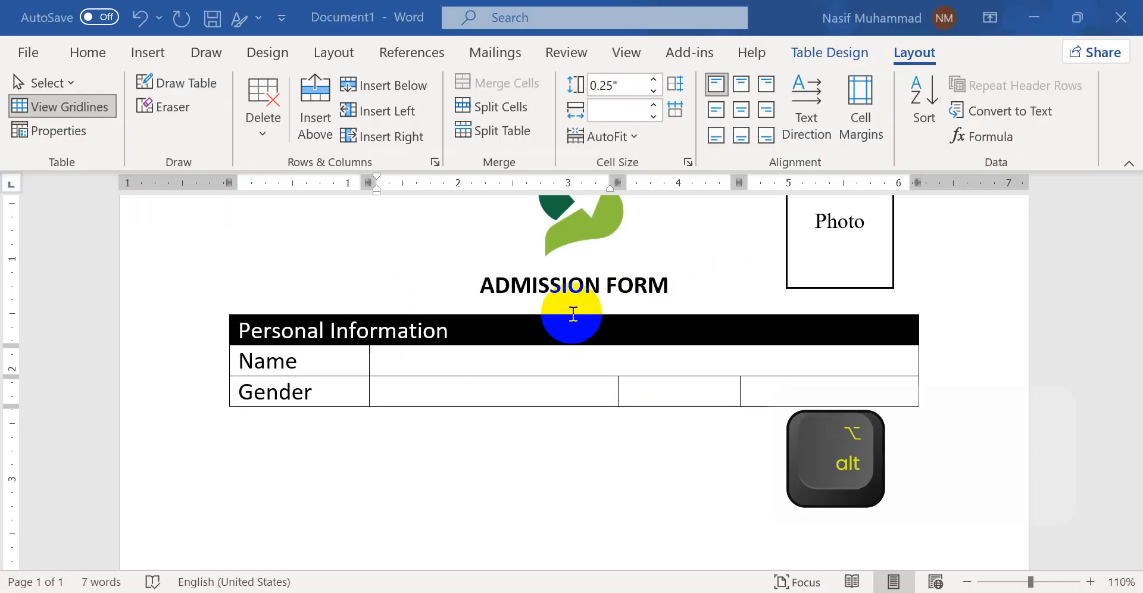
pyautogui.click(419, 393)
pyautogui.write('Male')
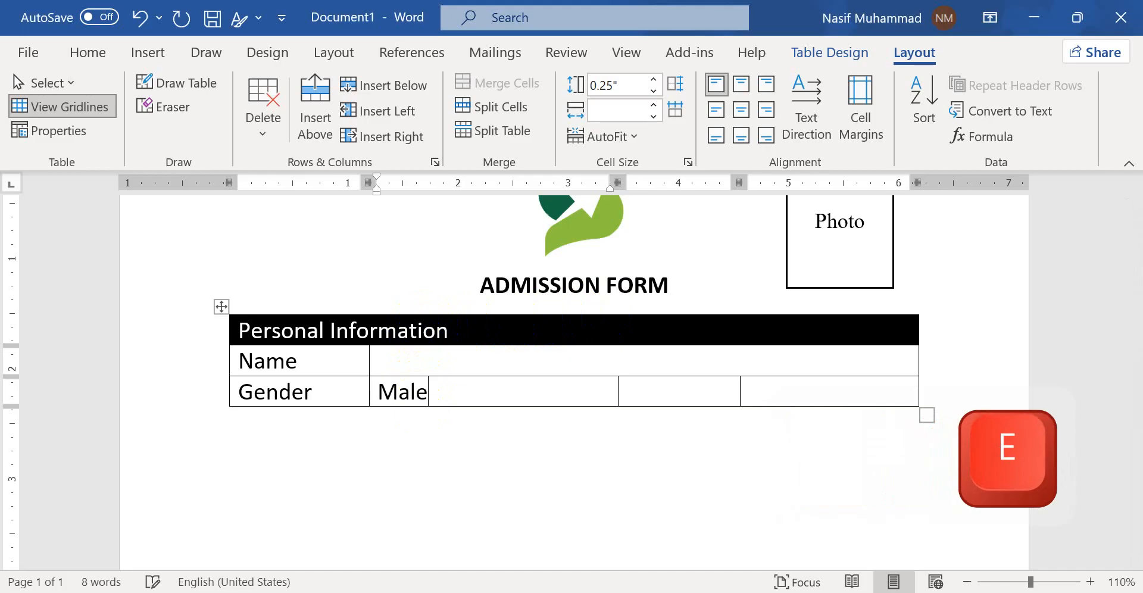
pyautogui.write('     F')
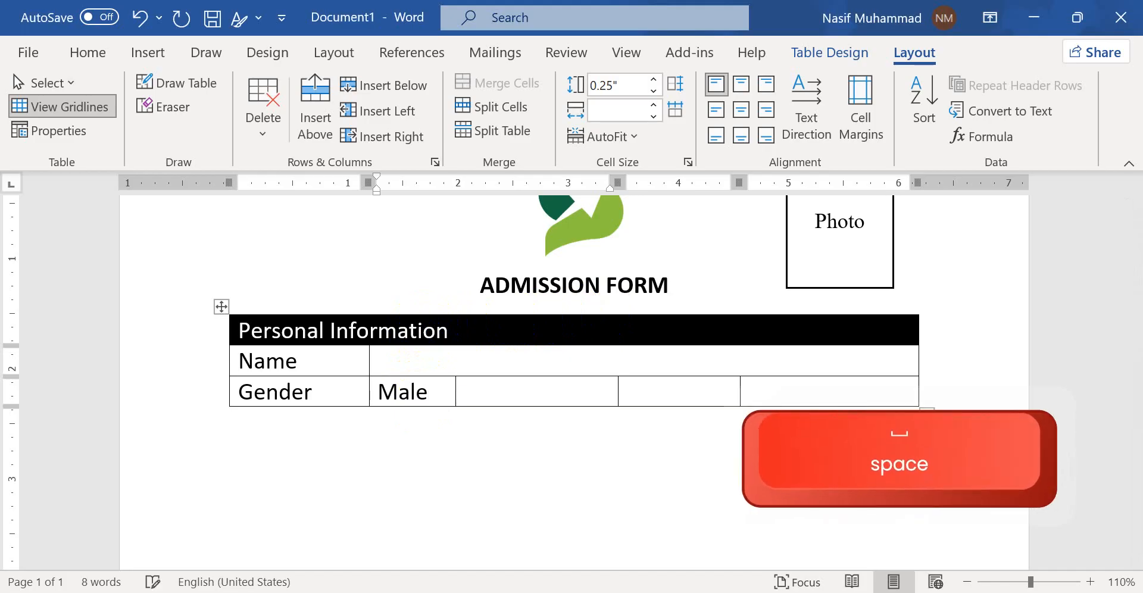
pyautogui.write('emale')
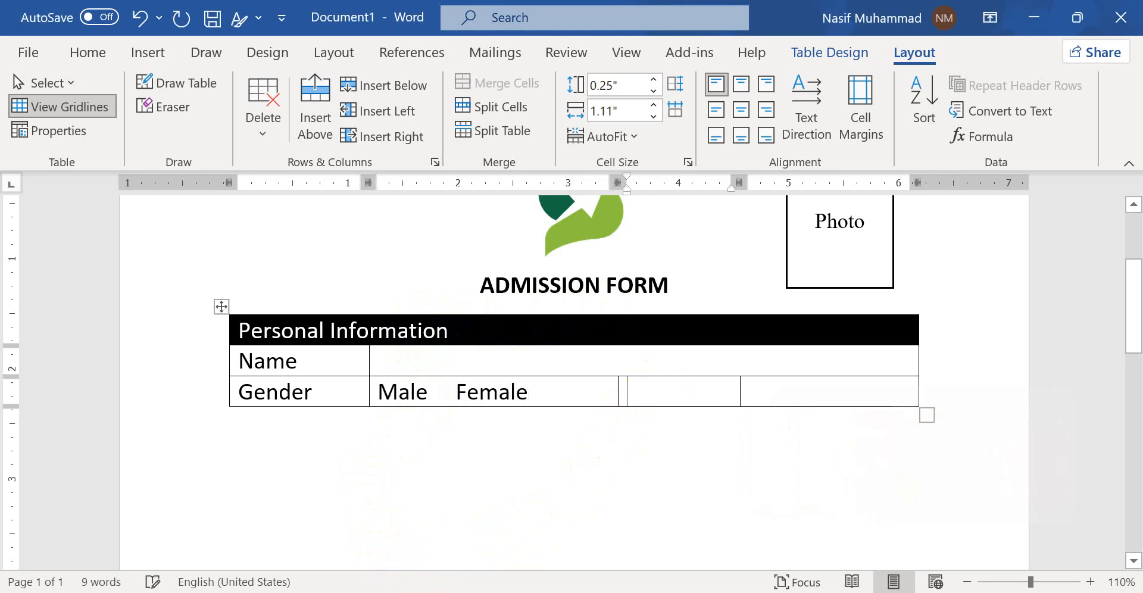
# Enter the label Date of Birth in the Gender row's third cell and widen that cell to 1.34" so it fits on one line.
pyautogui.write('Date of B')
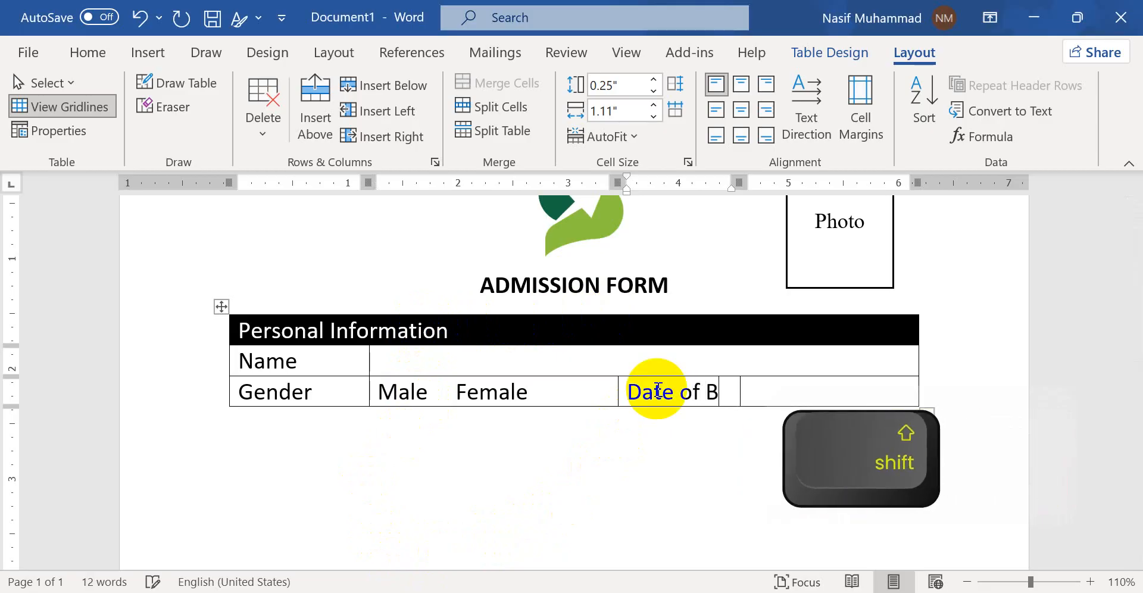
pyautogui.write('irts')
pyautogui.press('BackSpace')
pyautogui.write('h')
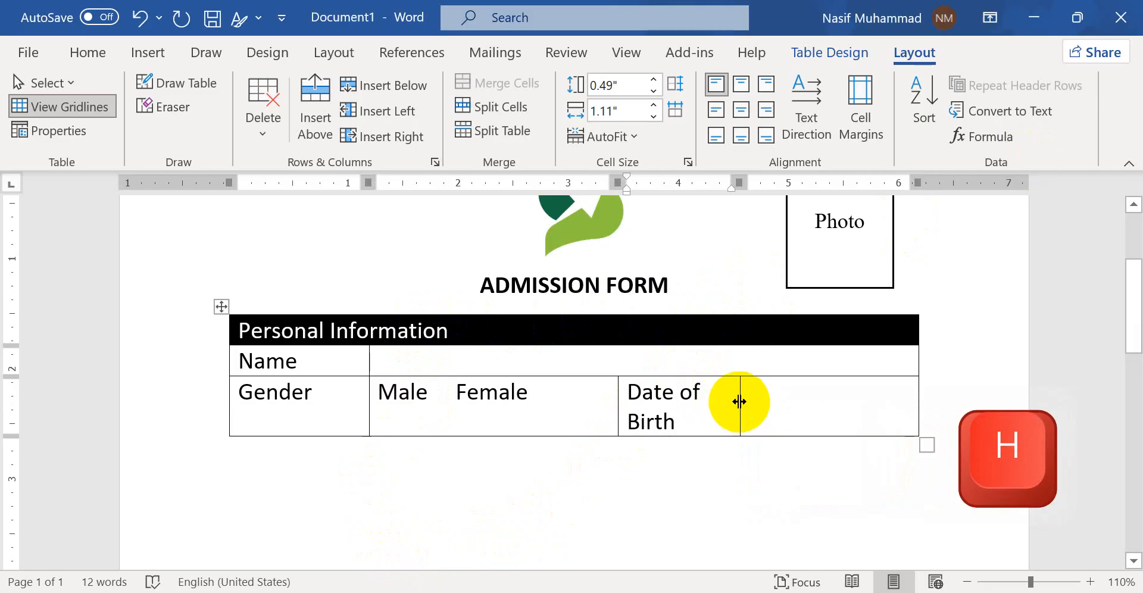
pyautogui.moveTo(739, 400); pyautogui.dragTo(766, 398)
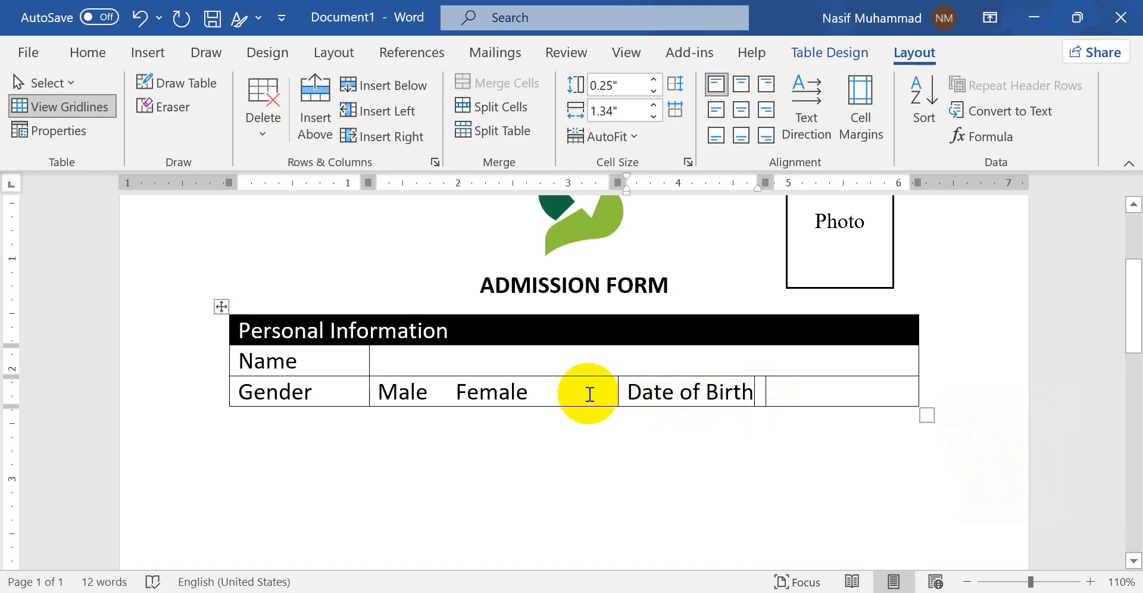
# Set all text in the Personal Information table to size 14 and stretch the table downward to make its rows taller.
pyautogui.click(266, 362)
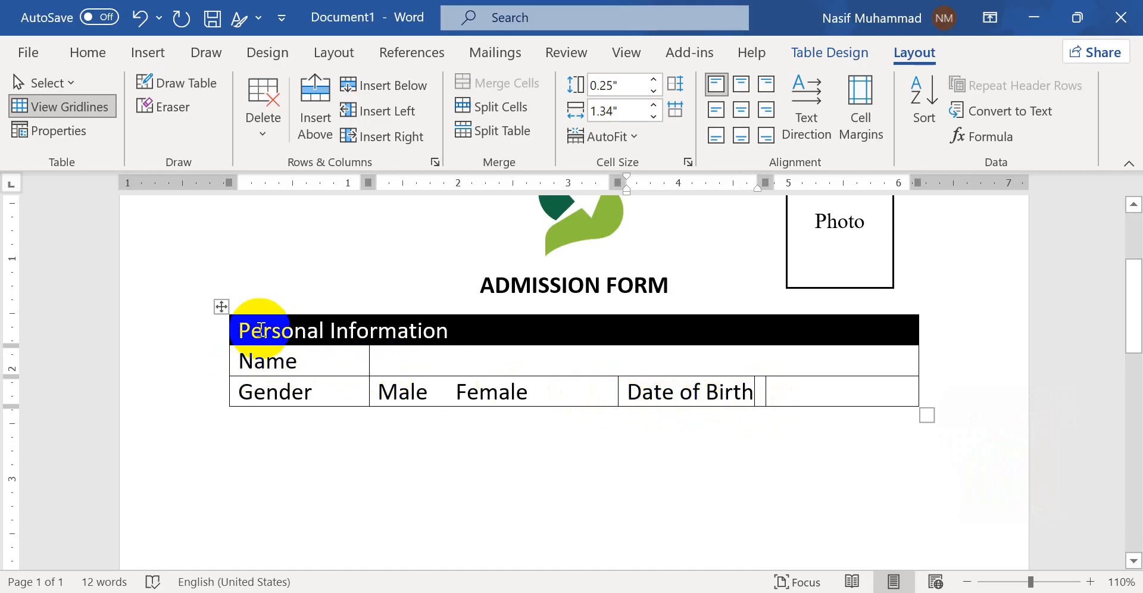
pyautogui.moveTo(233, 330); pyautogui.dragTo(771, 388)
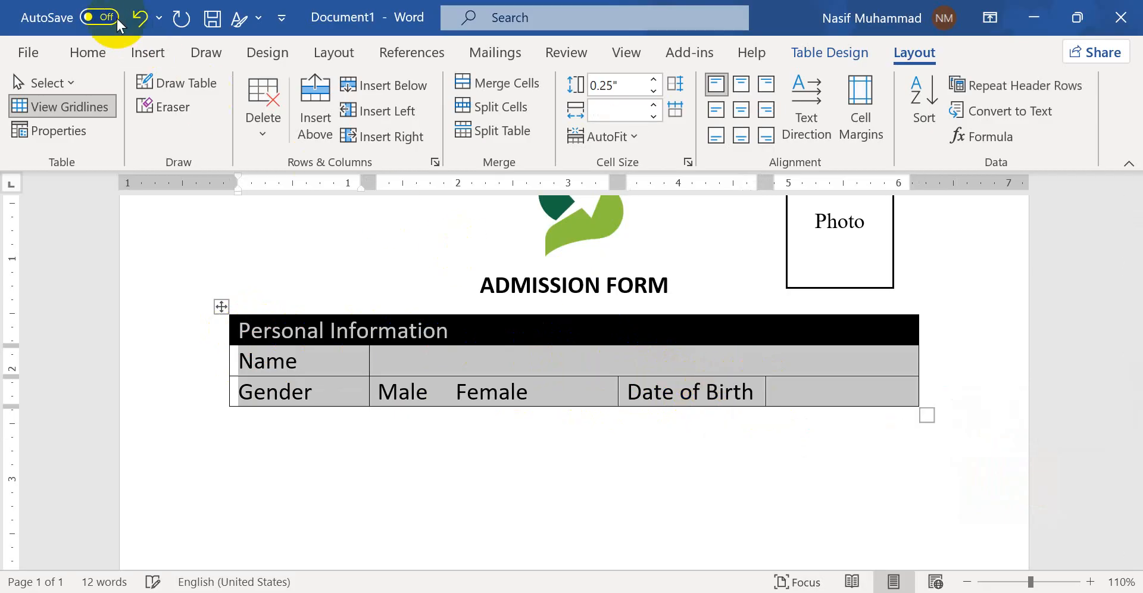
pyautogui.click(89, 51)
pyautogui.write('14')
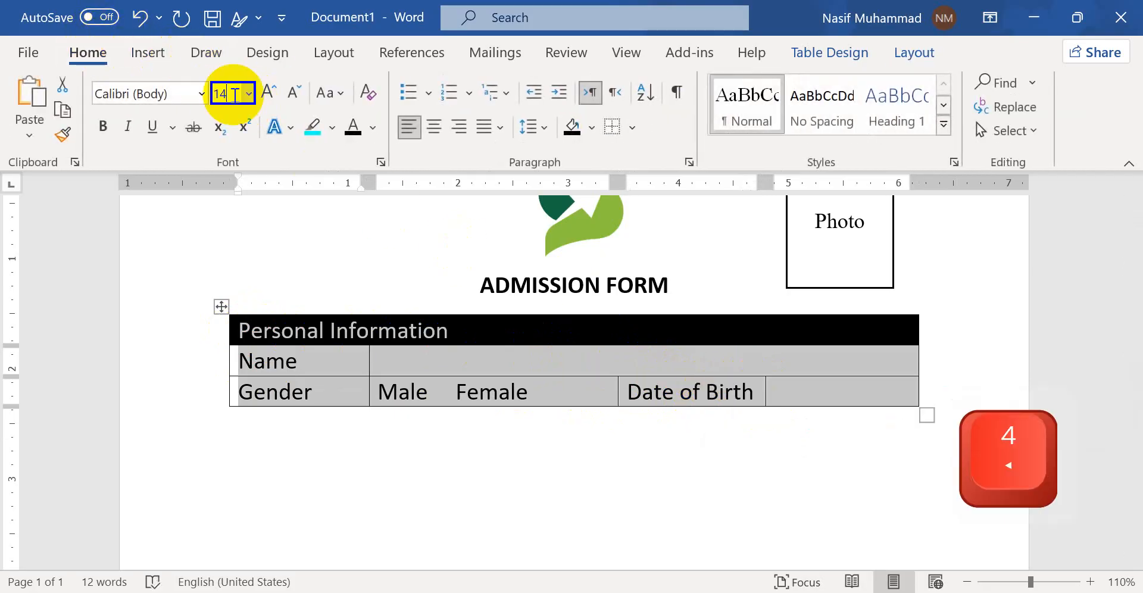
pyautogui.press('Return')
pyautogui.click(400, 427)
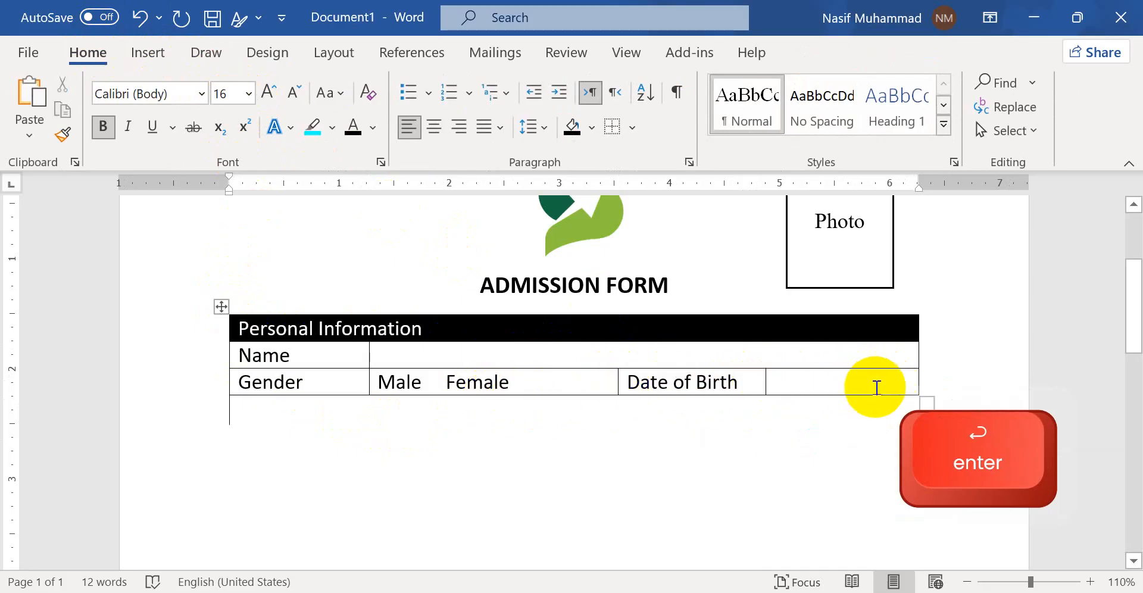
pyautogui.moveTo(923, 398); pyautogui.dragTo(914, 425)
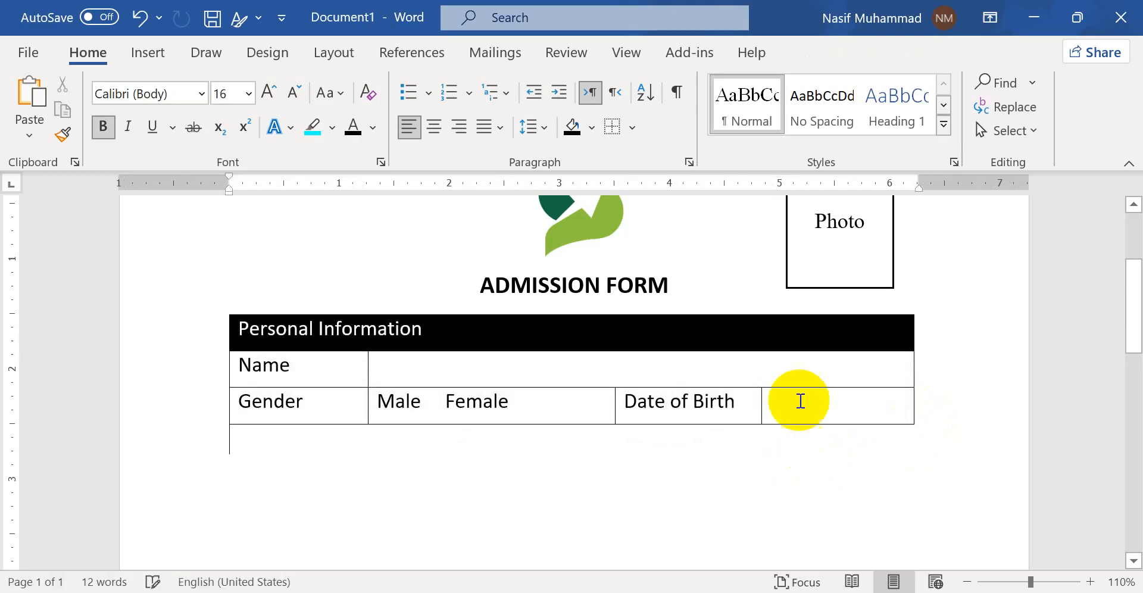
# Compare the table with the reference PDF, checking the layout of the Personal Information and Contact Information sections.
pyautogui.hotkey('alt', 'Tab')
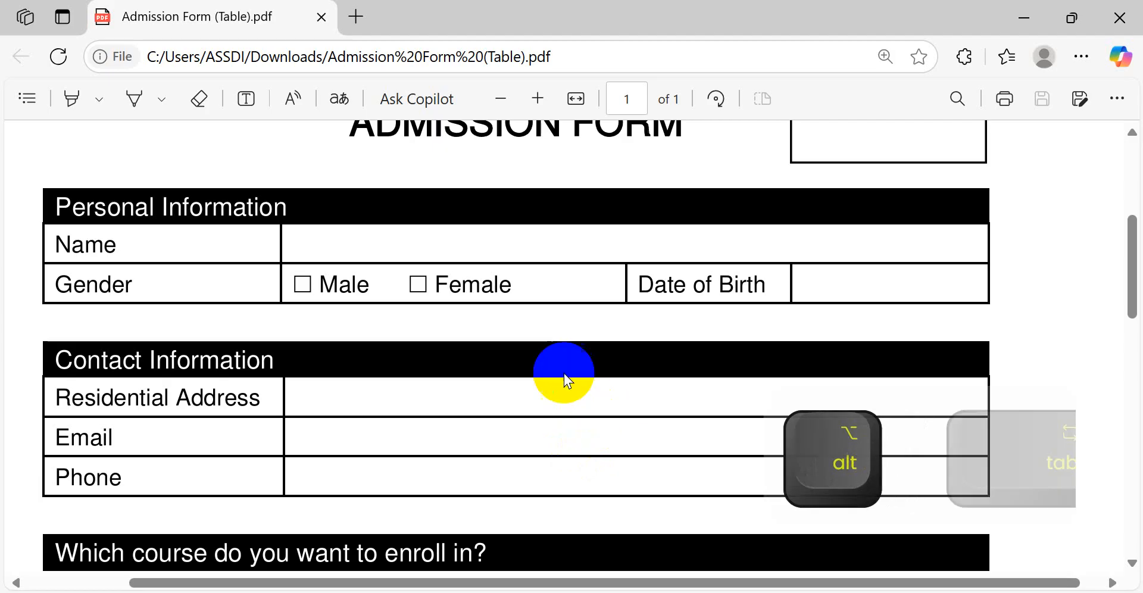
pyautogui.scroll(-2, 173, 316)
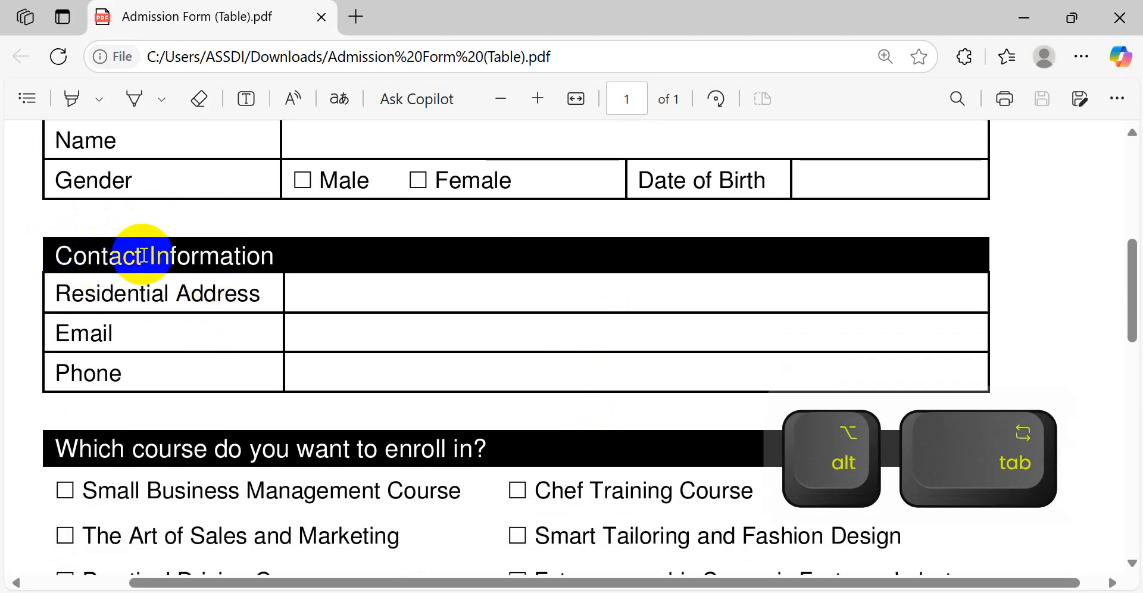
pyautogui.scroll(2, 145, 254)
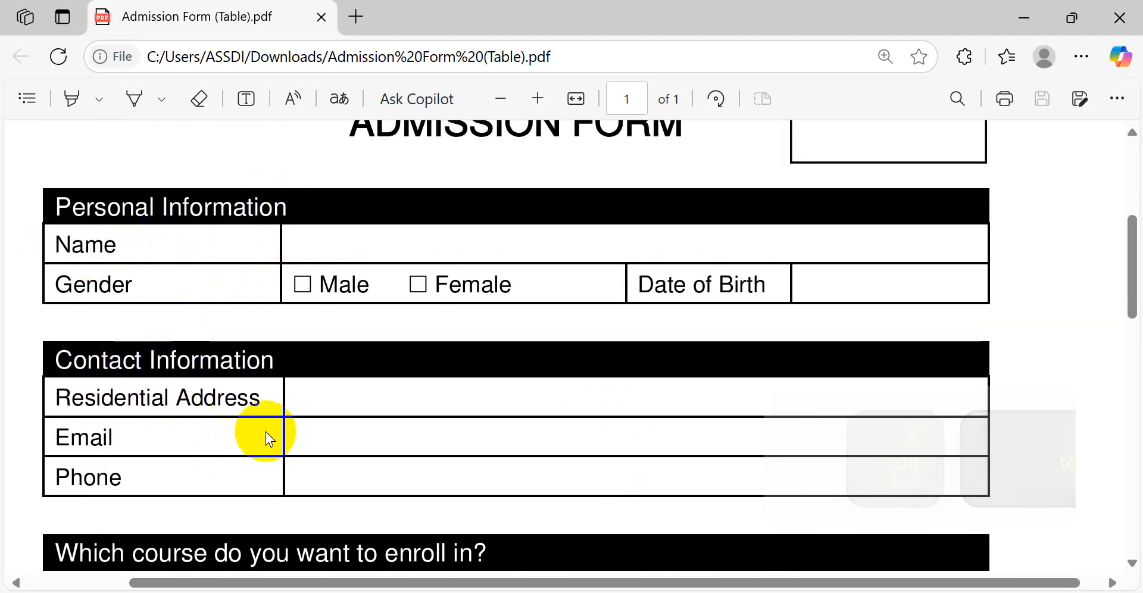
pyautogui.hotkey('alt', 'Tab')
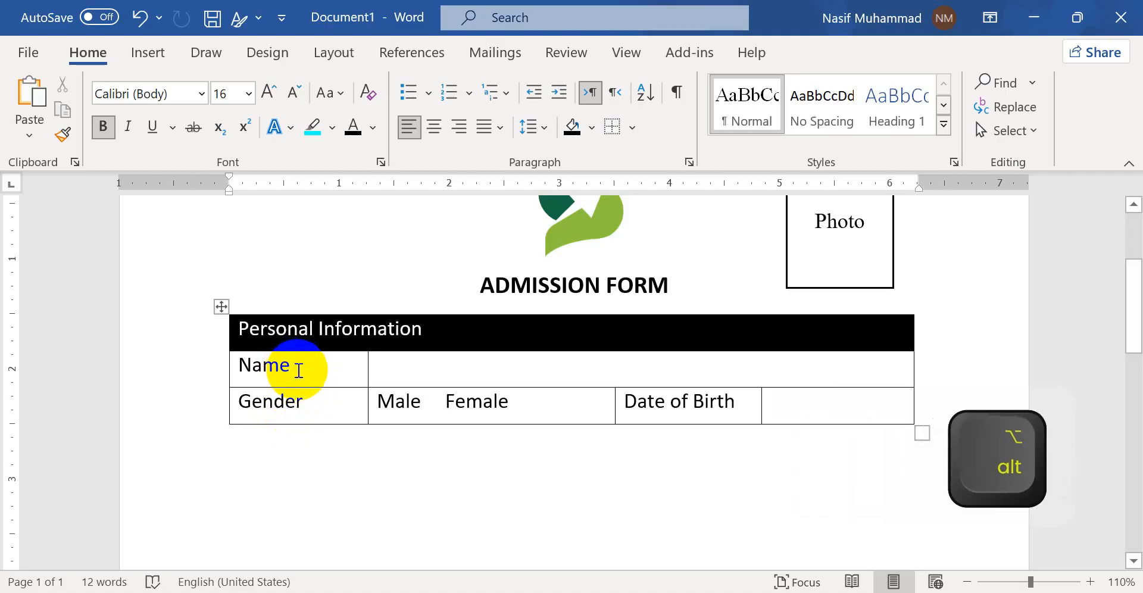
pyautogui.hotkey('alt', 'Tab')
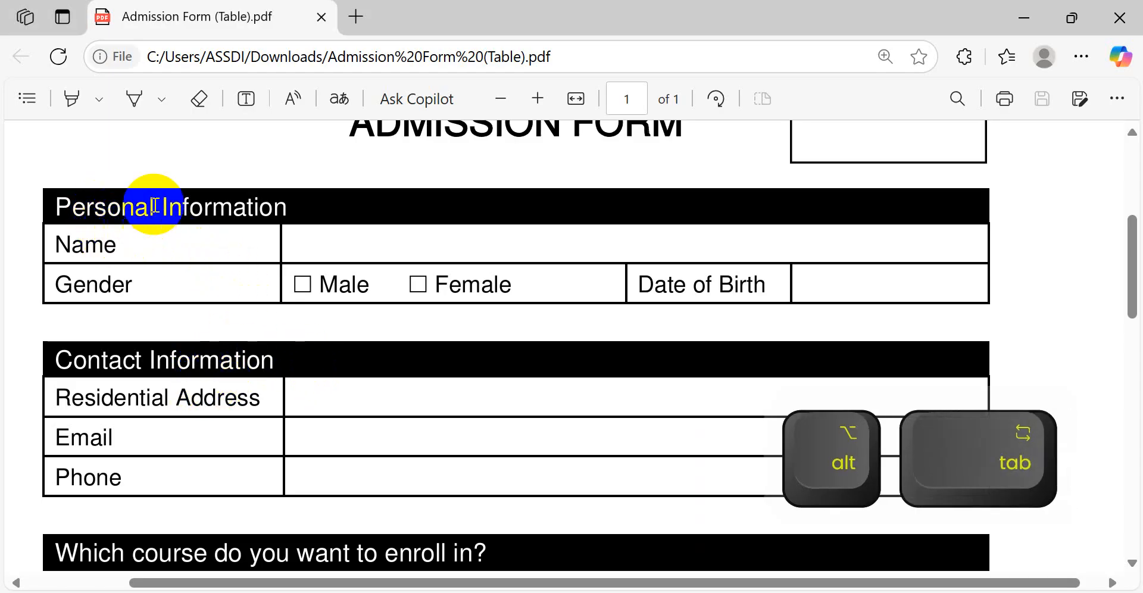
pyautogui.moveTo(230, 285); pyautogui.dragTo(869, 277)
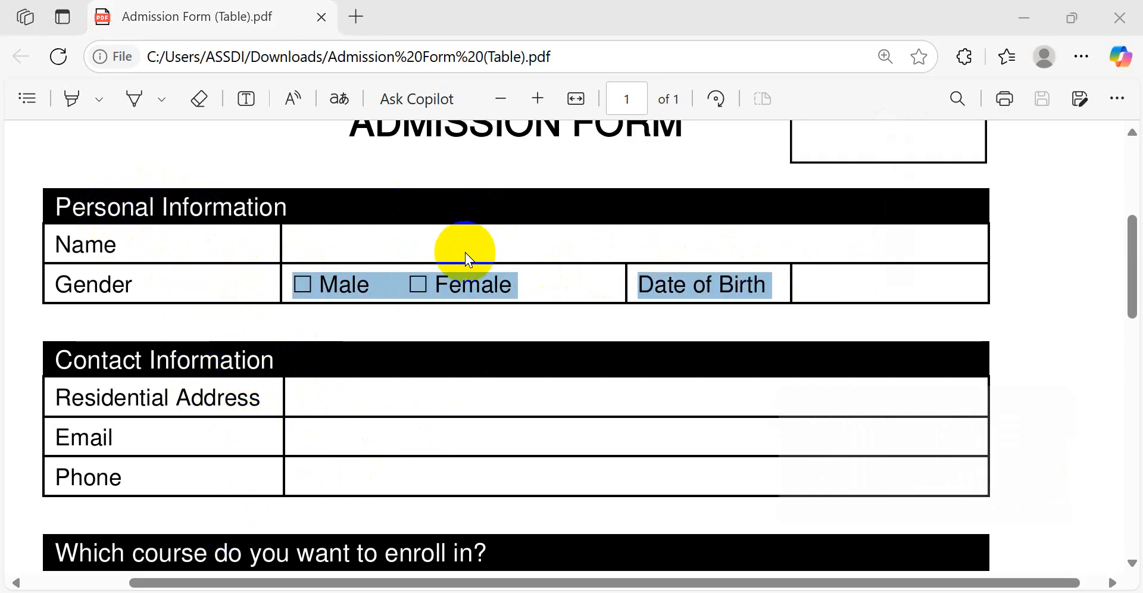
pyautogui.hotkey('alt', 'Tab')
# Copy the black heading row with the empty cell beside Name, and add an empty line below the table.
pyautogui.moveTo(243, 327); pyautogui.dragTo(926, 362)
pyautogui.press('ctrl')
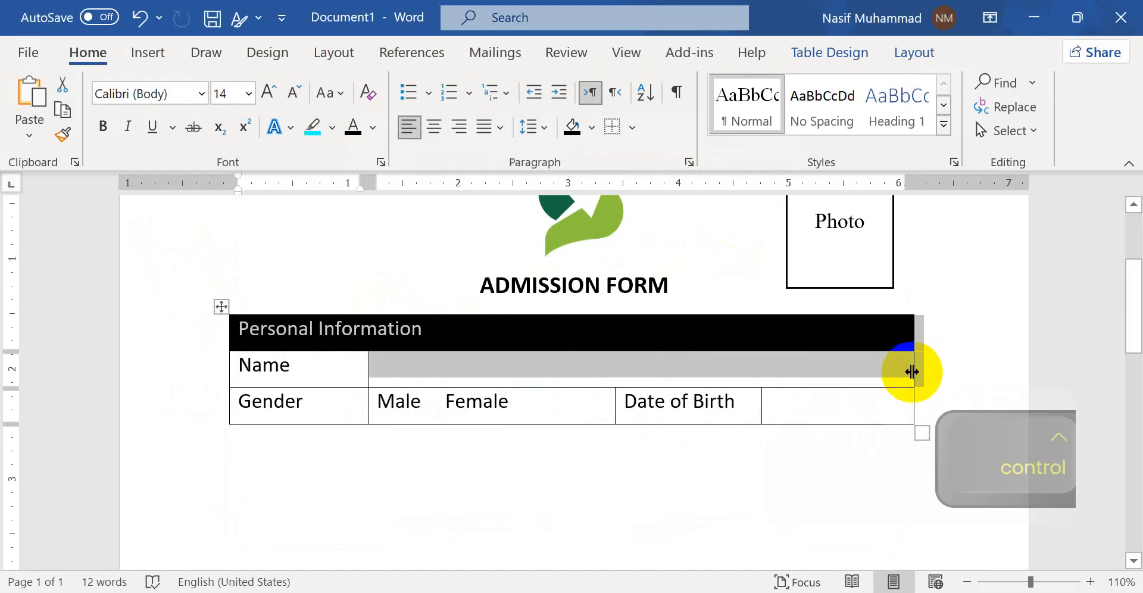
pyautogui.hotkey('ctrl', 'c')
pyautogui.scroll(-3, 303, 388)
pyautogui.click(304, 387)
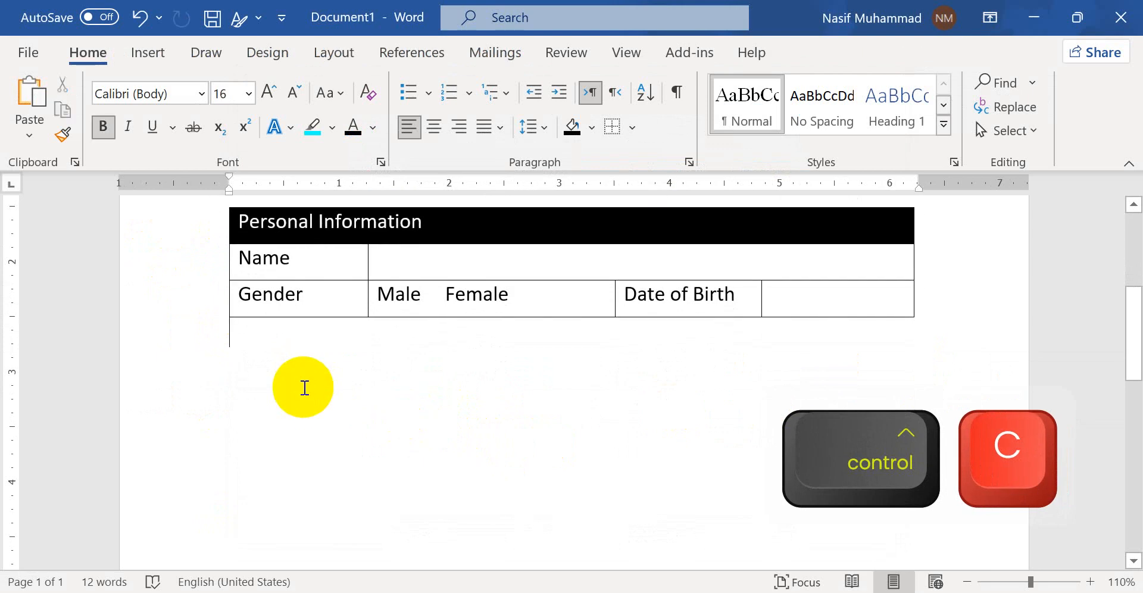
pyautogui.press('Return')
pyautogui.click(304, 388)
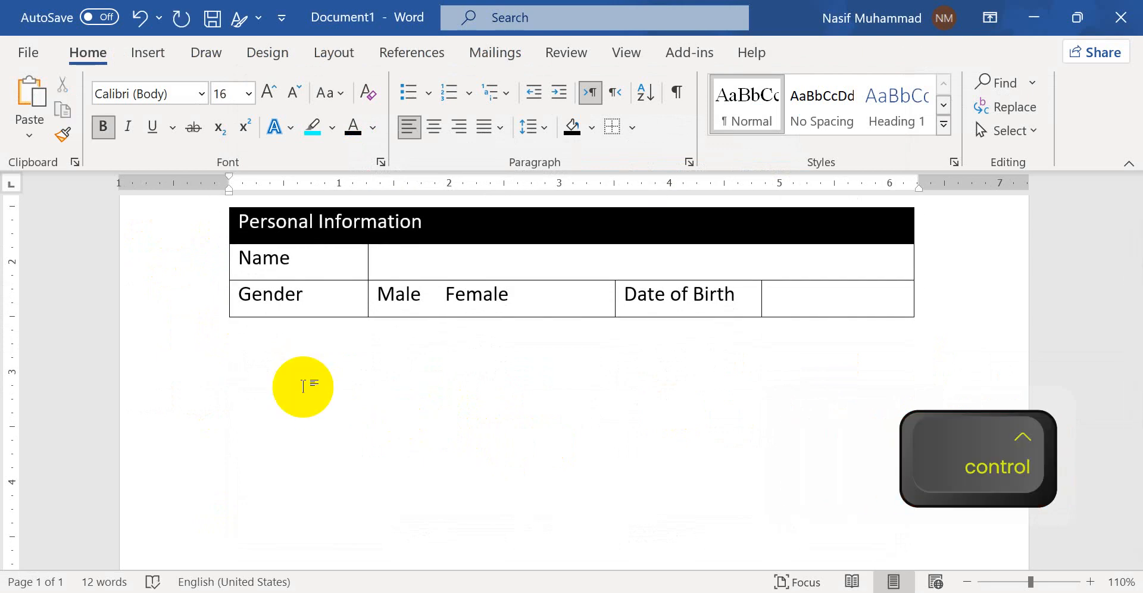
pyautogui.hotkey('ctrl', 'v')
pyautogui.scroll(-1, 393, 340)
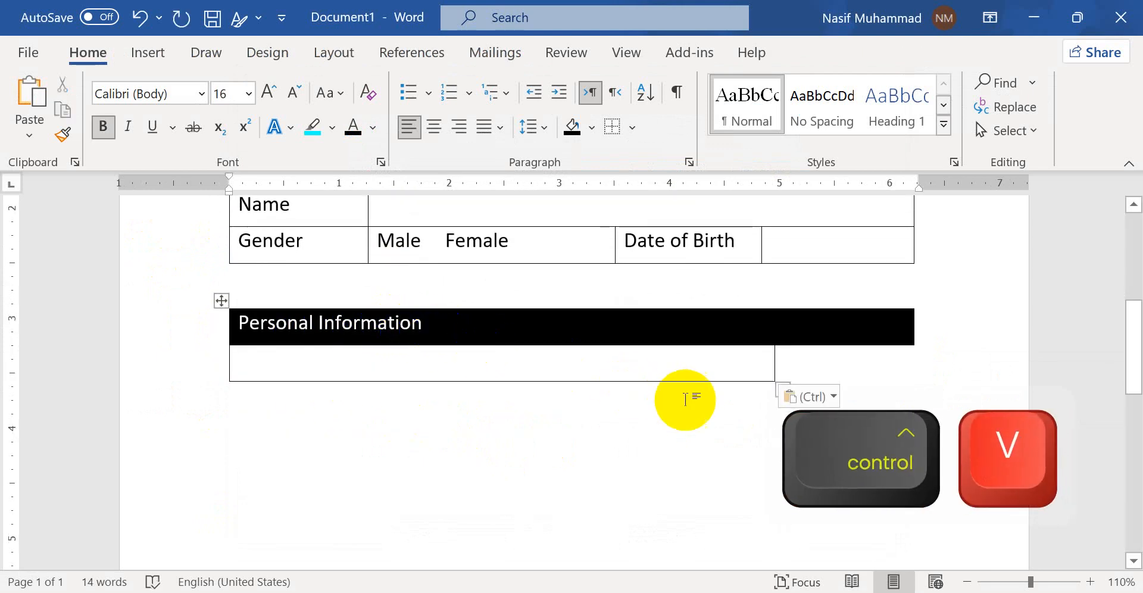
pyautogui.scroll(2, 631, 378)
pyautogui.scroll(-2, 417, 304)
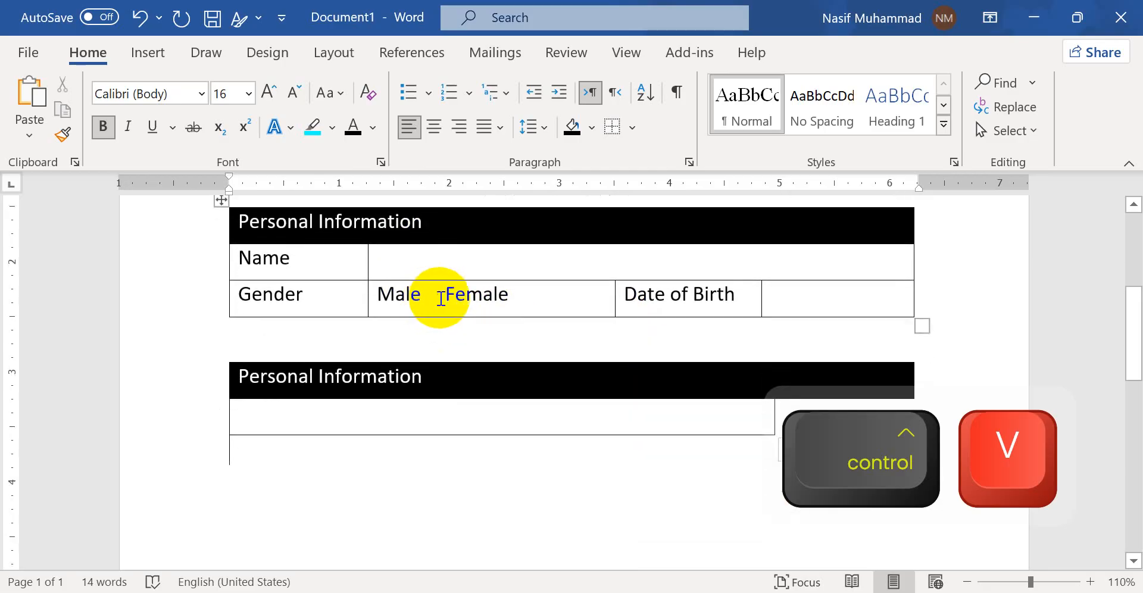
pyautogui.scroll(1, 527, 304)
pyautogui.hotkey('ctrl', 'z')
# Copy the complete Personal Information heading row and Name row and paste them as a second table below the first.
pyautogui.click(462, 257)
pyautogui.moveTo(260, 217); pyautogui.dragTo(925, 261)
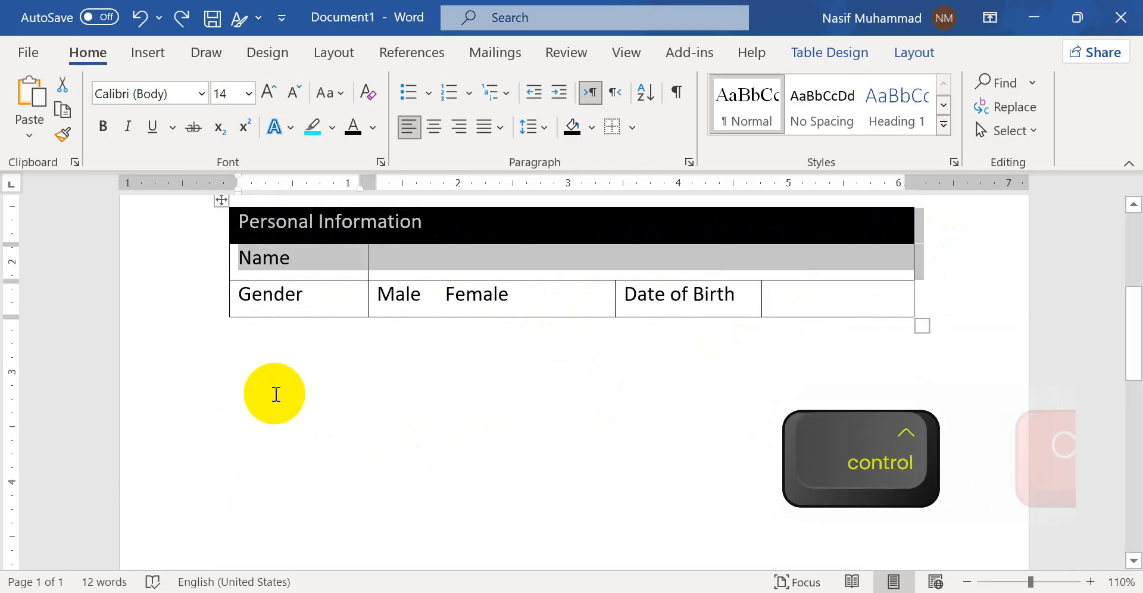
pyautogui.hotkey('ctrl', 'c')
pyautogui.click(280, 365)
pyautogui.hotkey('ctrl', 'v')
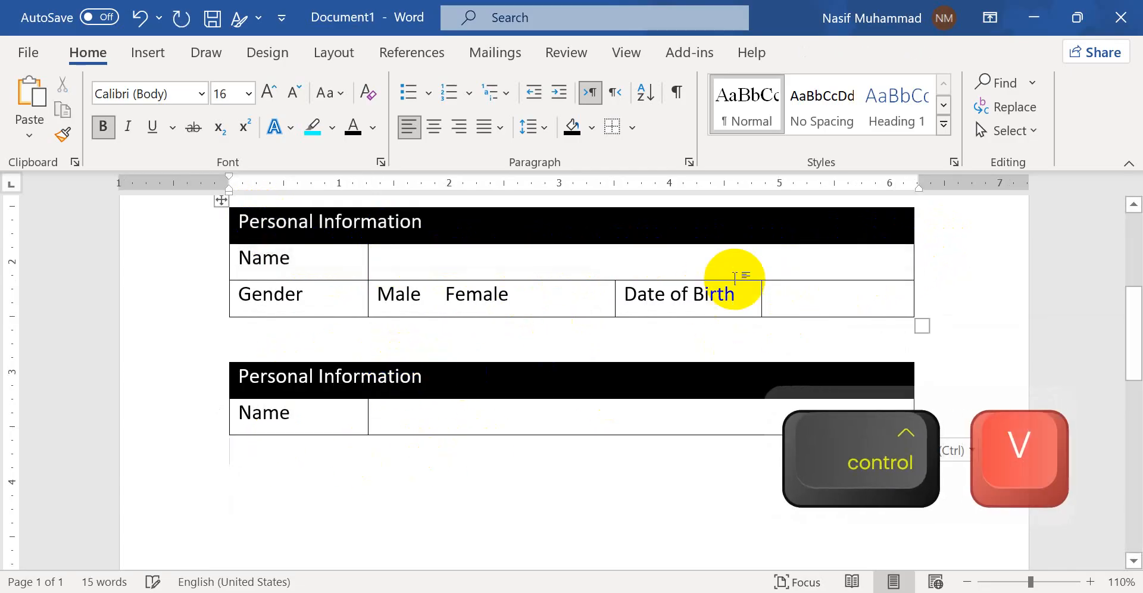
# Check the second section's title in the reference PDF and change the pasted table's heading to "Contact Information" in Word.
pyautogui.scroll(-1, 678, 291)
pyautogui.click(424, 336)
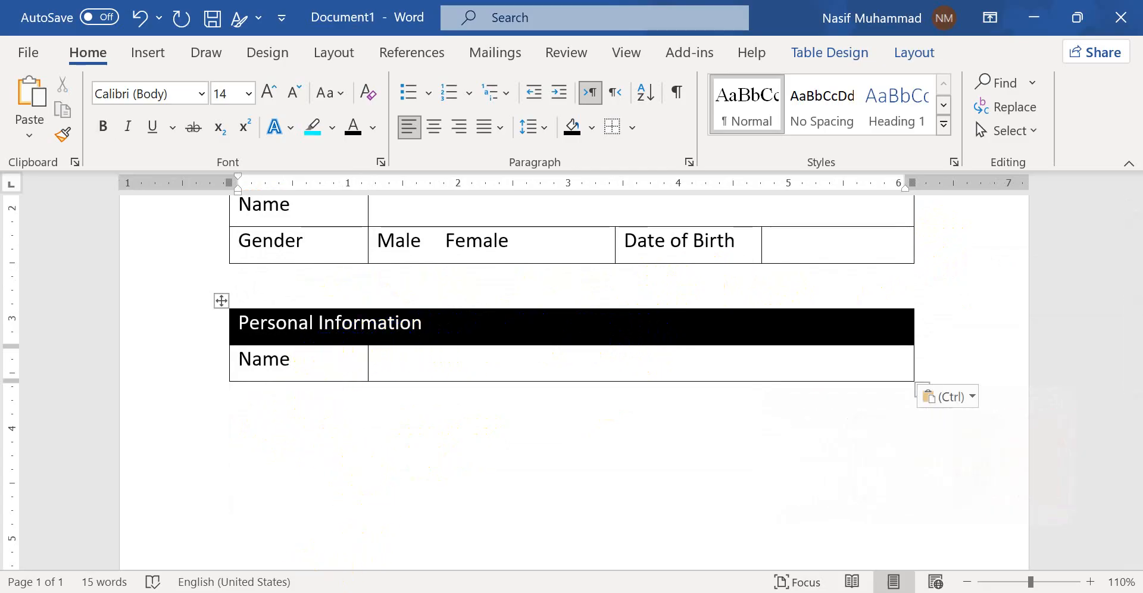
pyautogui.hotkey('alt', 'Tab')
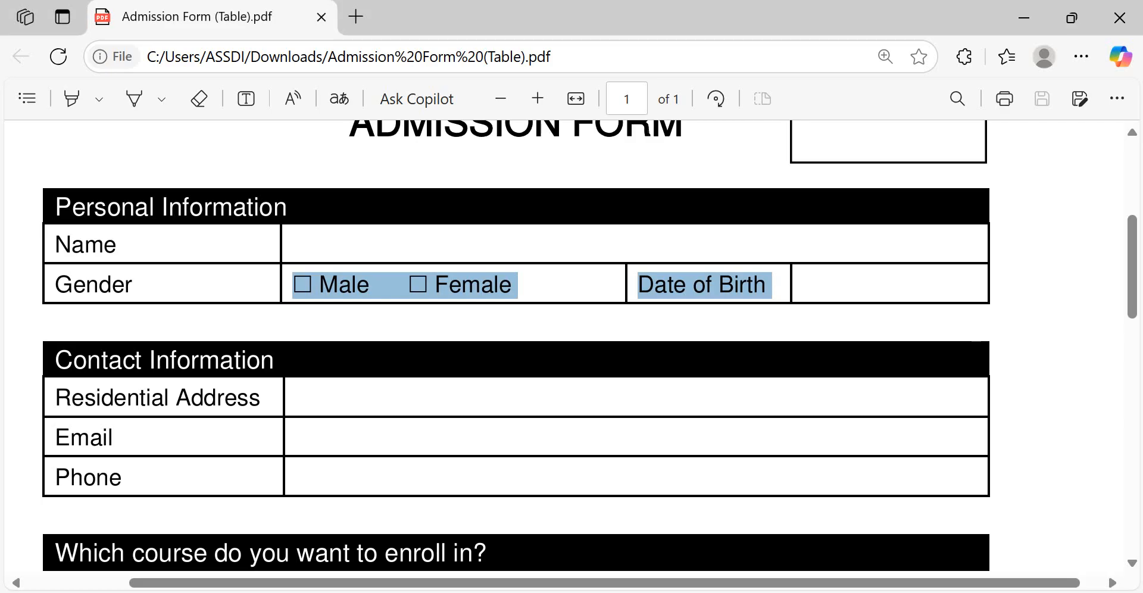
pyautogui.hotkey('alt', 'Tab')
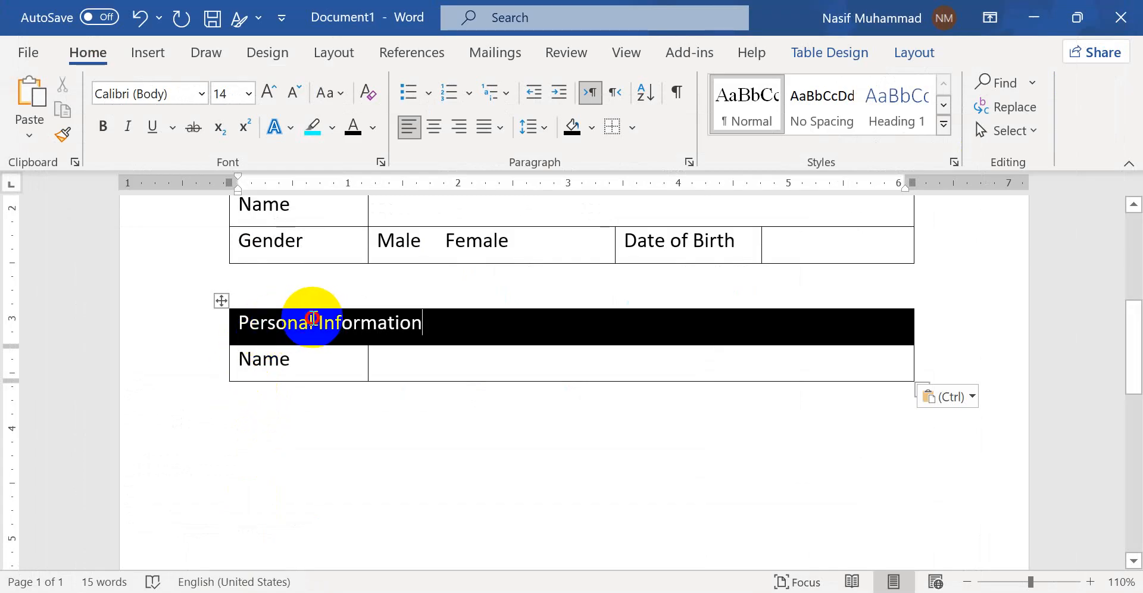
pyautogui.moveTo(313, 317); pyautogui.dragTo(239, 325)
pyautogui.write('Contact')
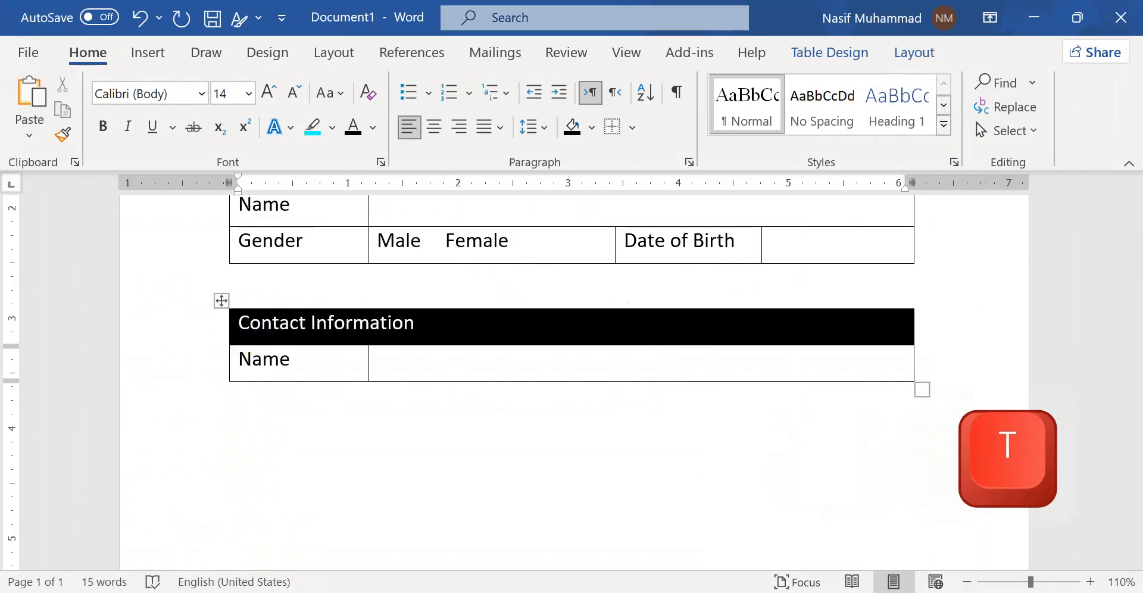
# Check the reference PDF and replace the Name label in the Contact Information table with "Address".
pyautogui.moveTo(224, 592)
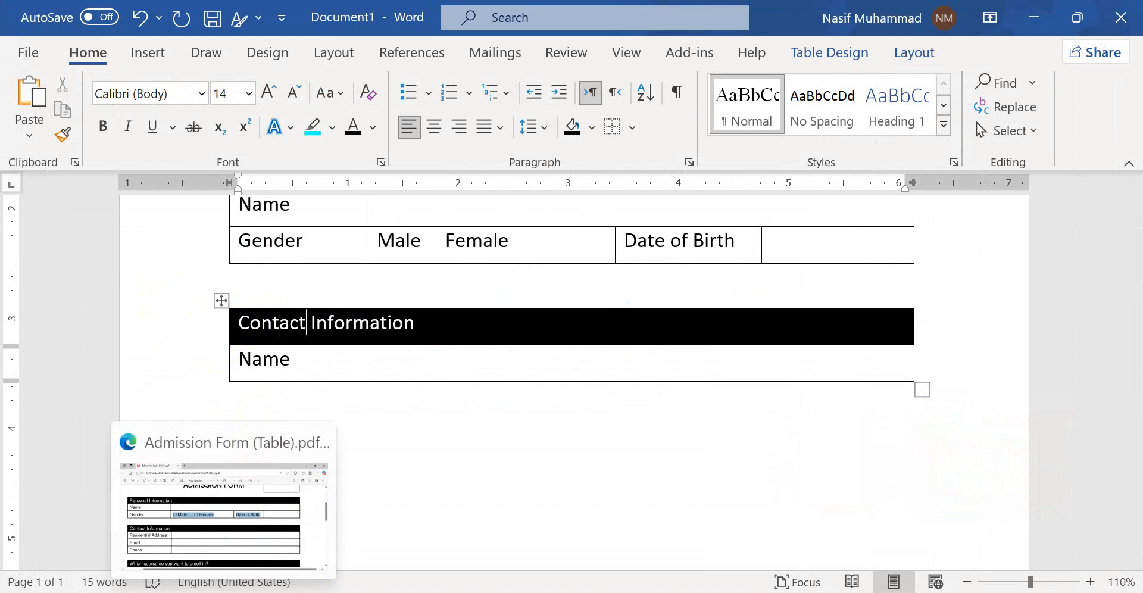
pyautogui.click(224, 592)
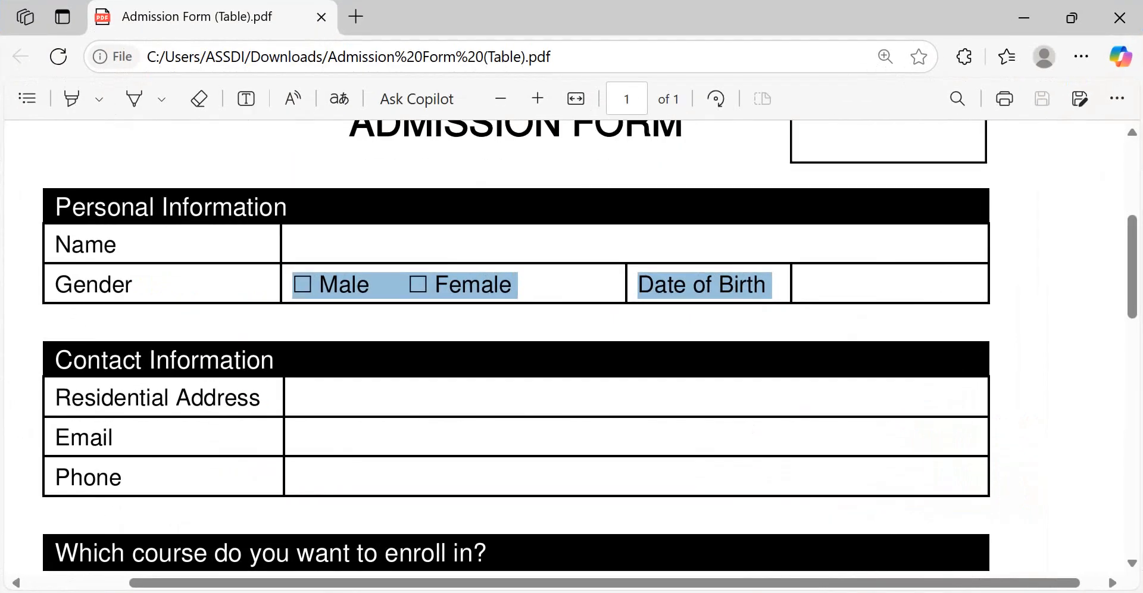
pyautogui.click(224, 591)
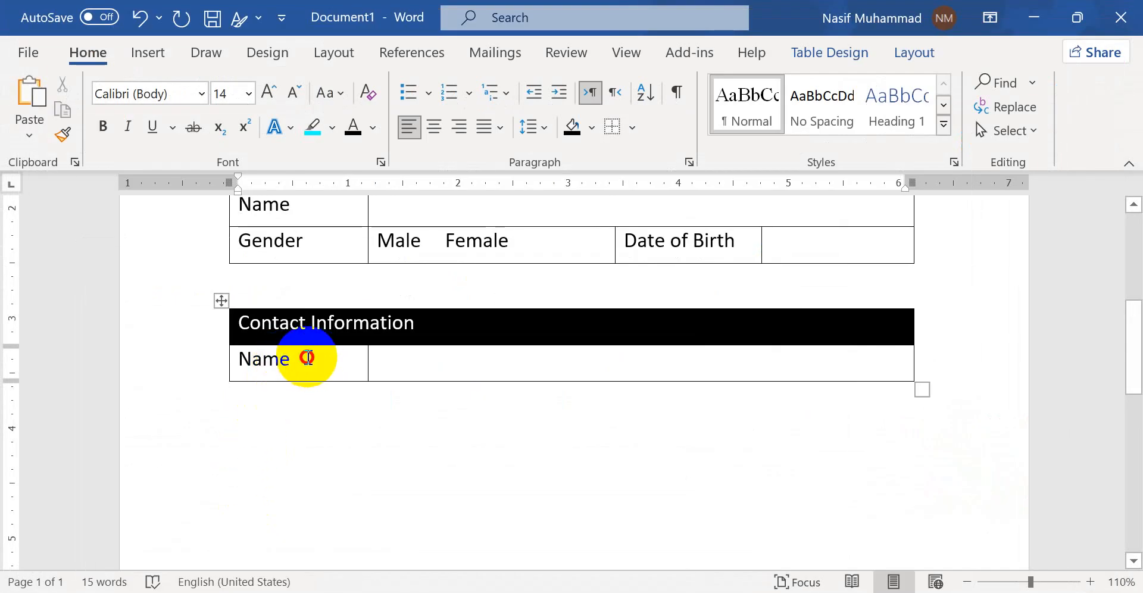
pyautogui.moveTo(314, 357); pyautogui.dragTo(230, 365)
pyautogui.write('Address')
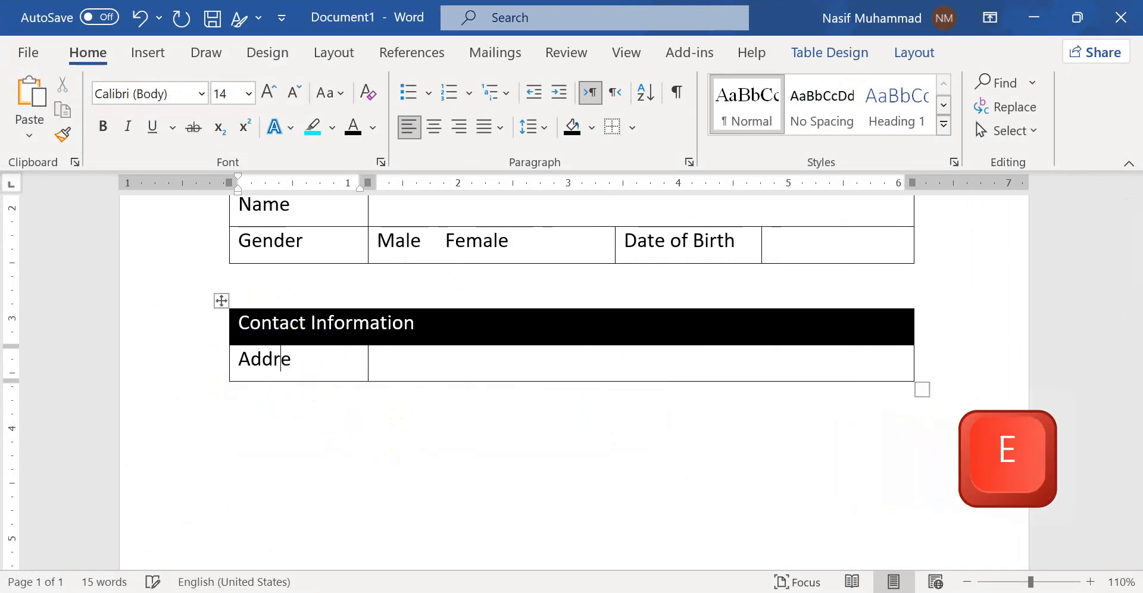
# Add two empty rows below the Address row of the Contact Information table.
pyautogui.click(945, 360)
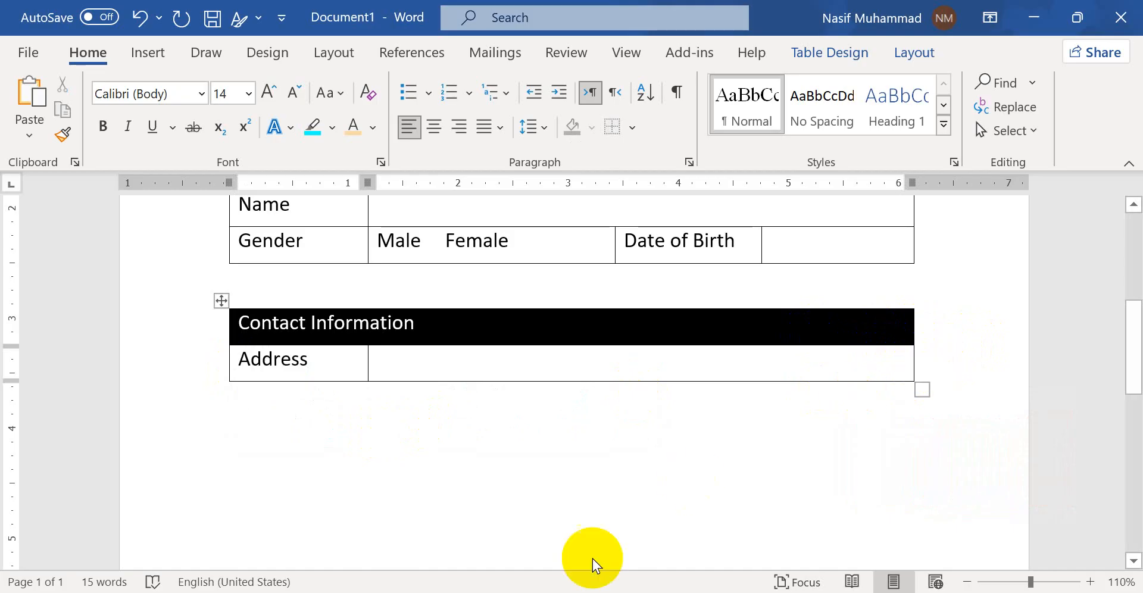
pyautogui.click(441, 365)
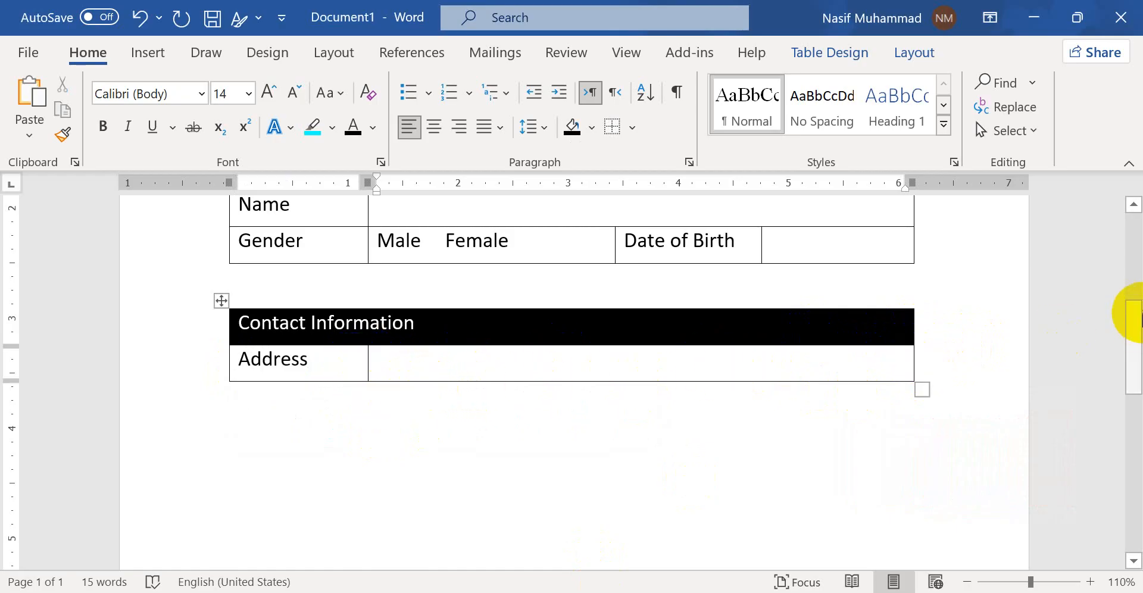
pyautogui.click(922, 370)
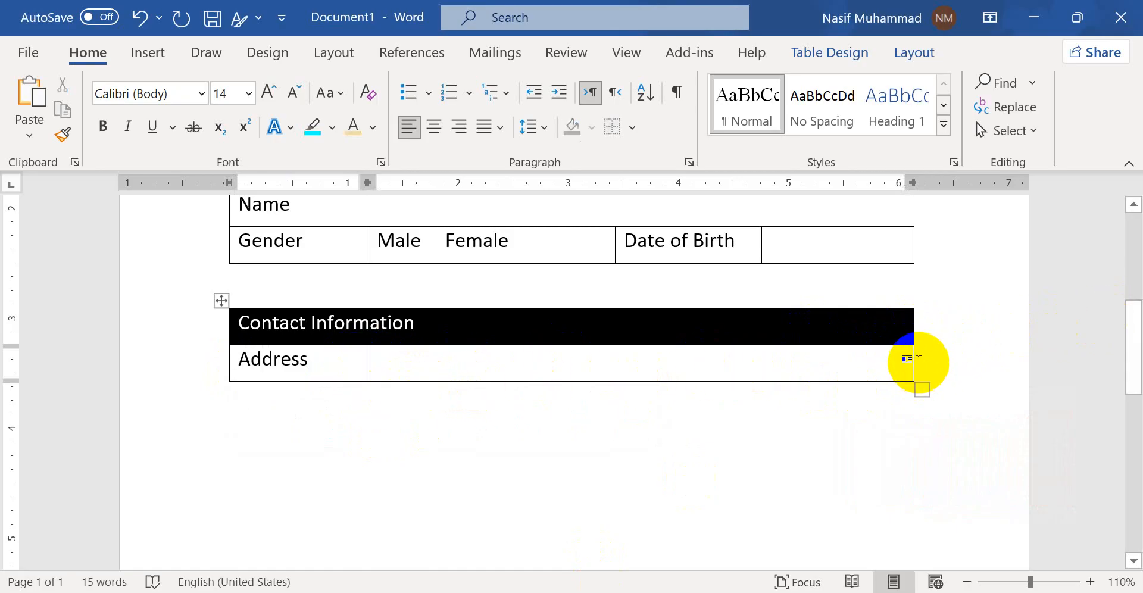
pyautogui.press('Return')
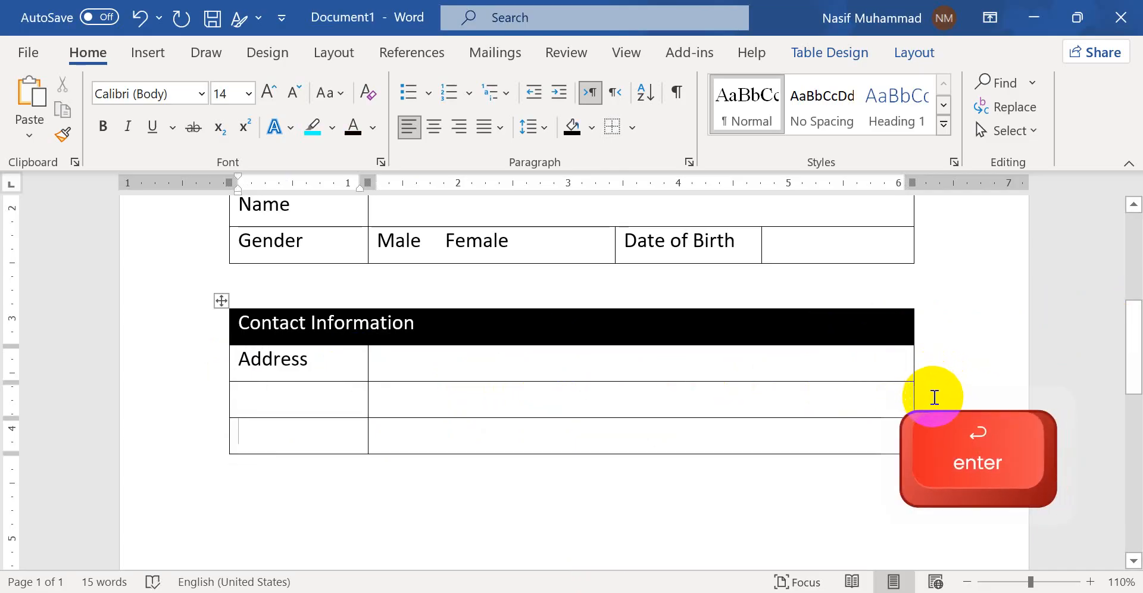
# Check the remaining contact labels in the reference PDF and label the two new rows "Email" and "Phone".
pyautogui.click(223, 591)
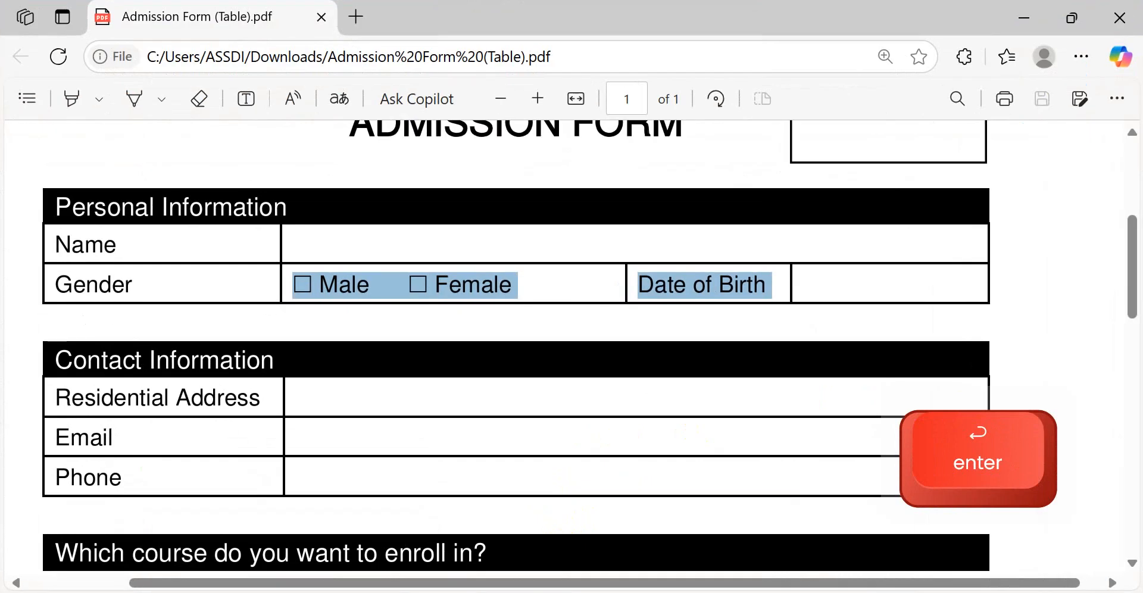
pyautogui.click(223, 591)
pyautogui.click(309, 400)
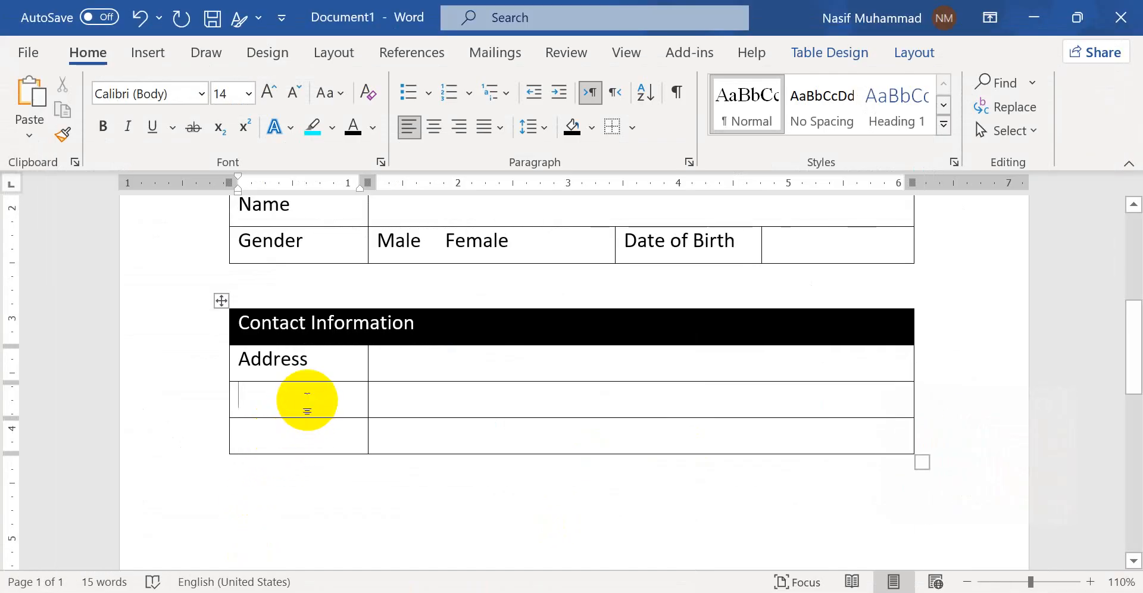
pyautogui.write('Email')
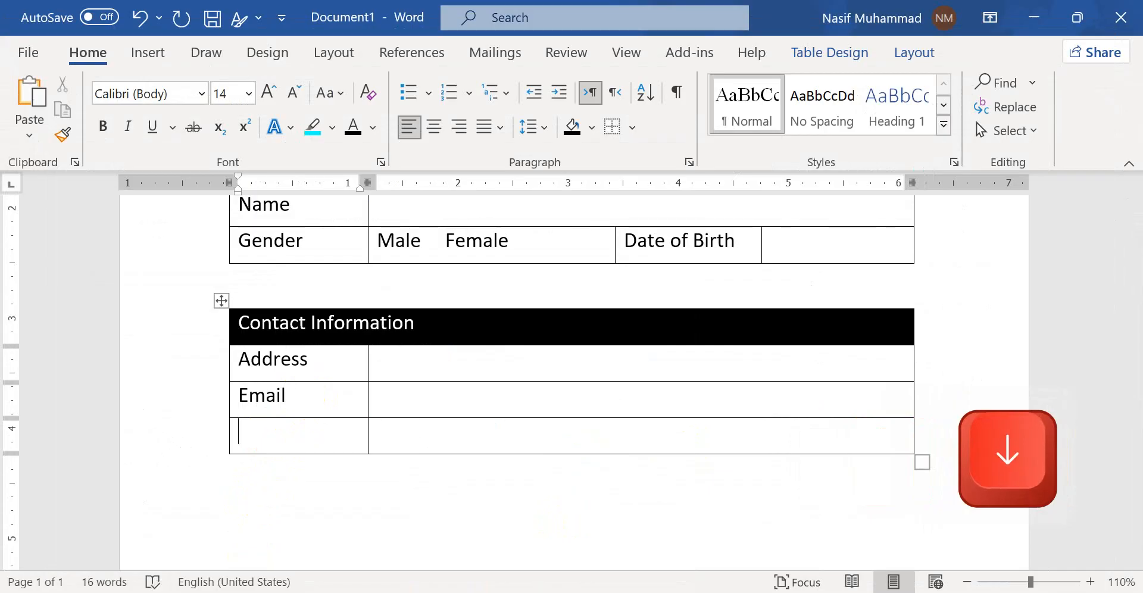
pyautogui.write('Phone')
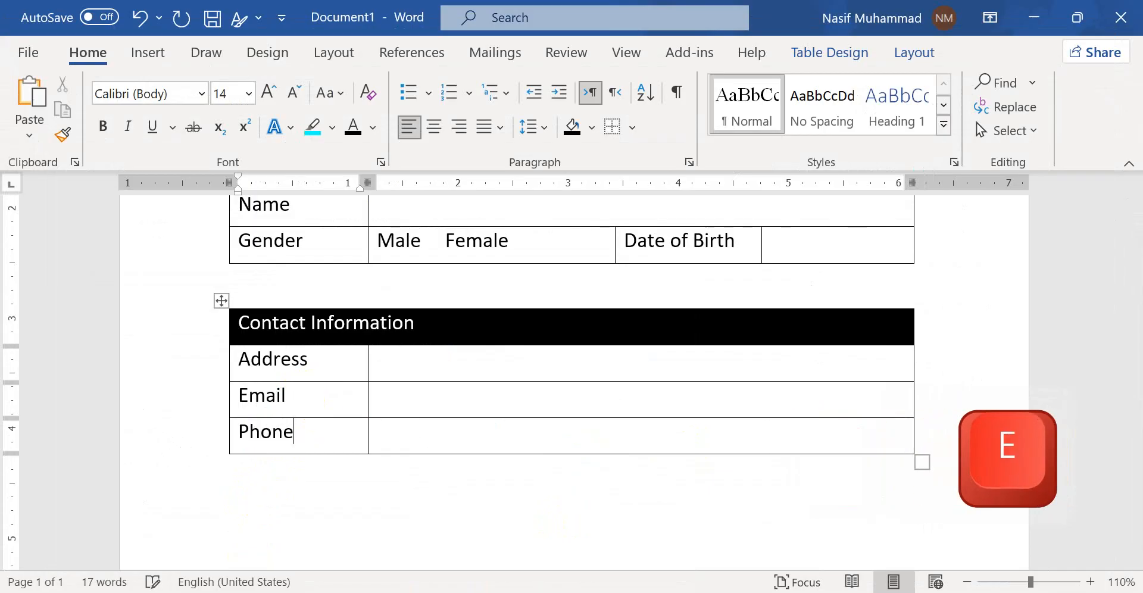
# Switch to the reference PDF and examine the layout of the course enrollment section below Contact Information.
pyautogui.click(538, 449)
pyautogui.scroll(3, 439, 319)
pyautogui.scroll(-3, 476, 387)
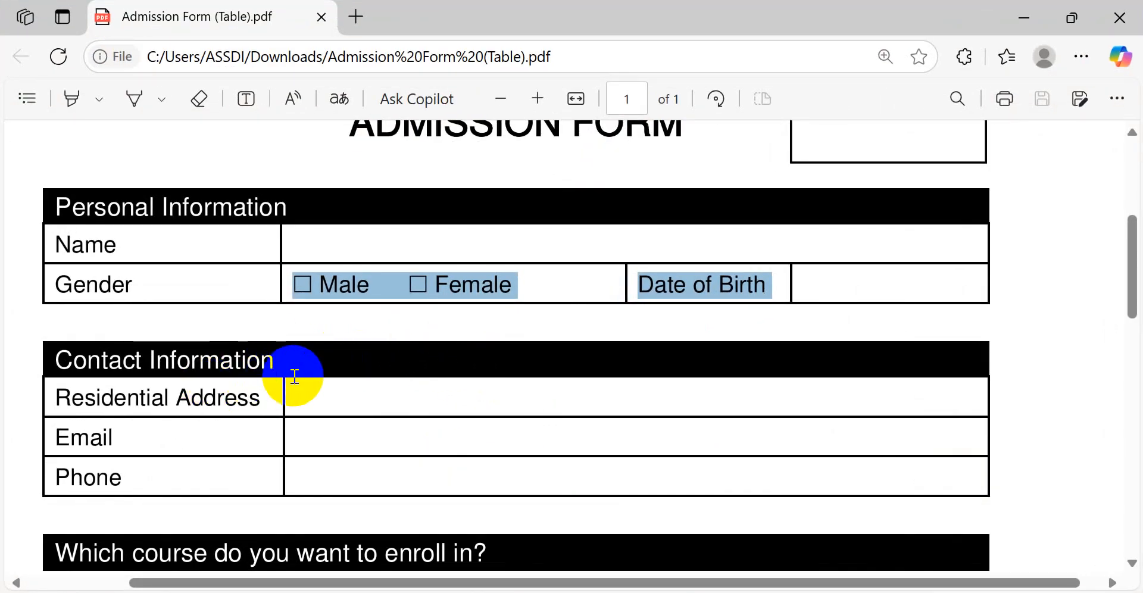
pyautogui.scroll(-3, 294, 377)
pyautogui.scroll(-3, 327, 369)
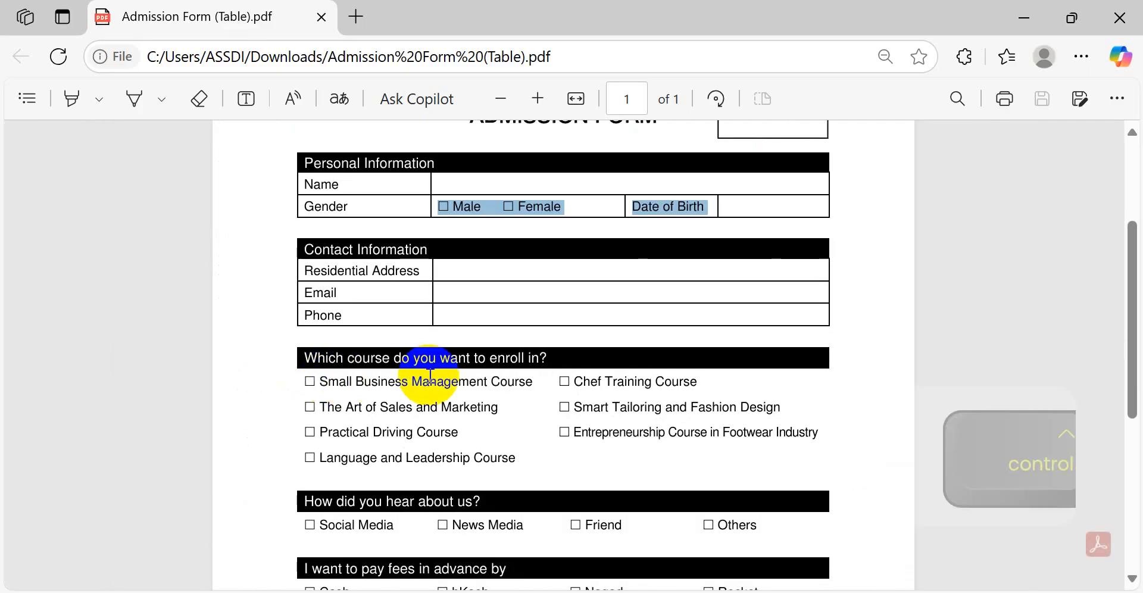
pyautogui.scroll(-2, 443, 361)
pyautogui.moveTo(301, 278); pyautogui.dragTo(684, 328)
pyautogui.moveTo(478, 305); pyautogui.dragTo(484, 305)
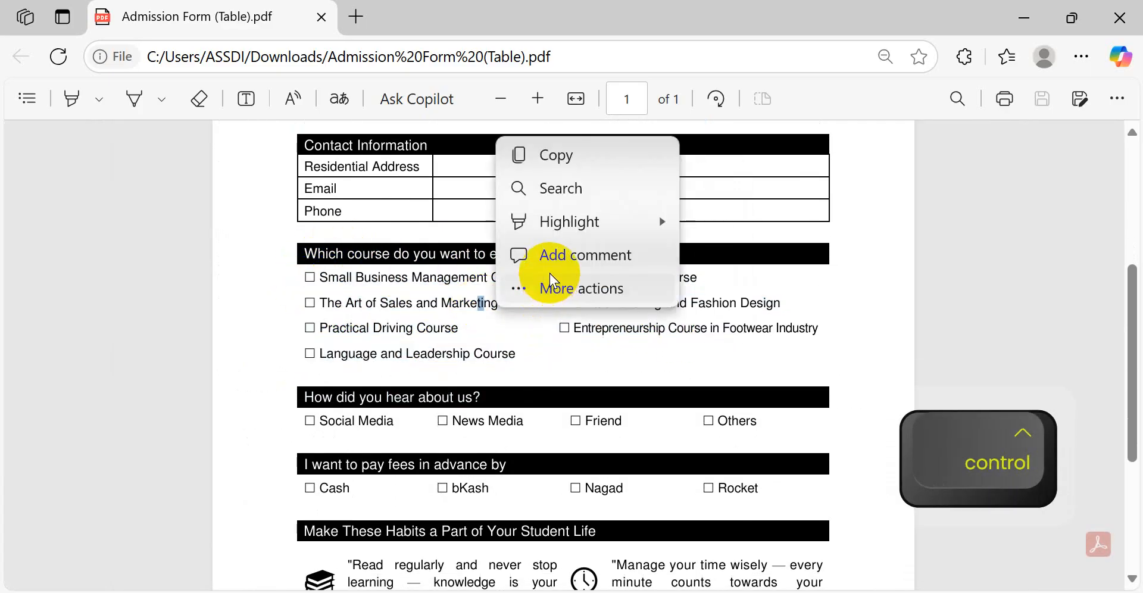
pyautogui.click(530, 361)
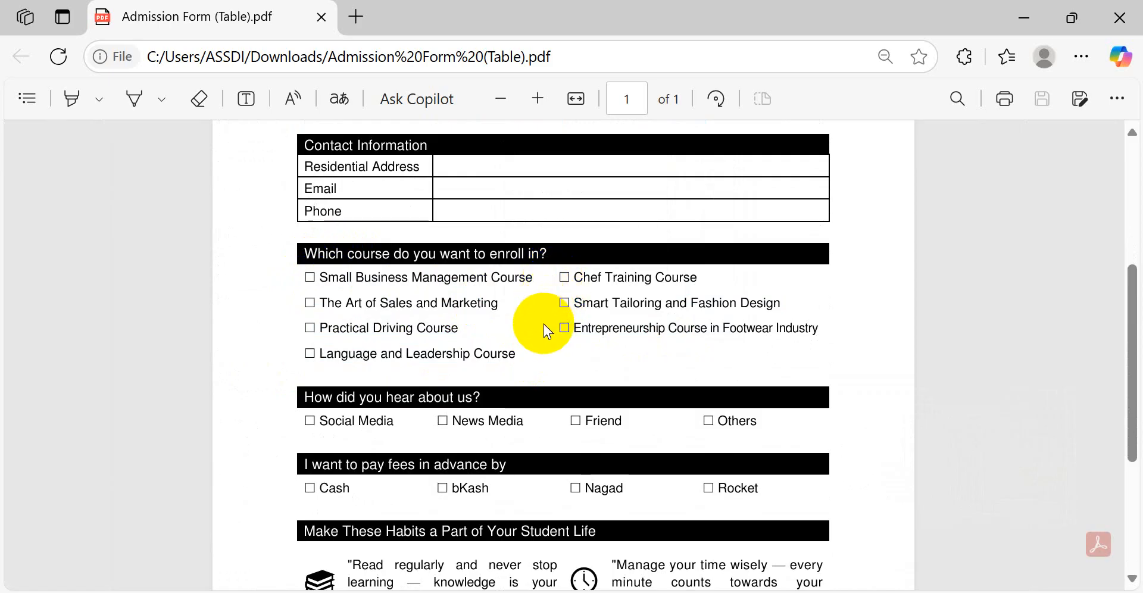
pyautogui.moveTo(544, 325); pyautogui.dragTo(410, 285)
pyautogui.click(673, 400)
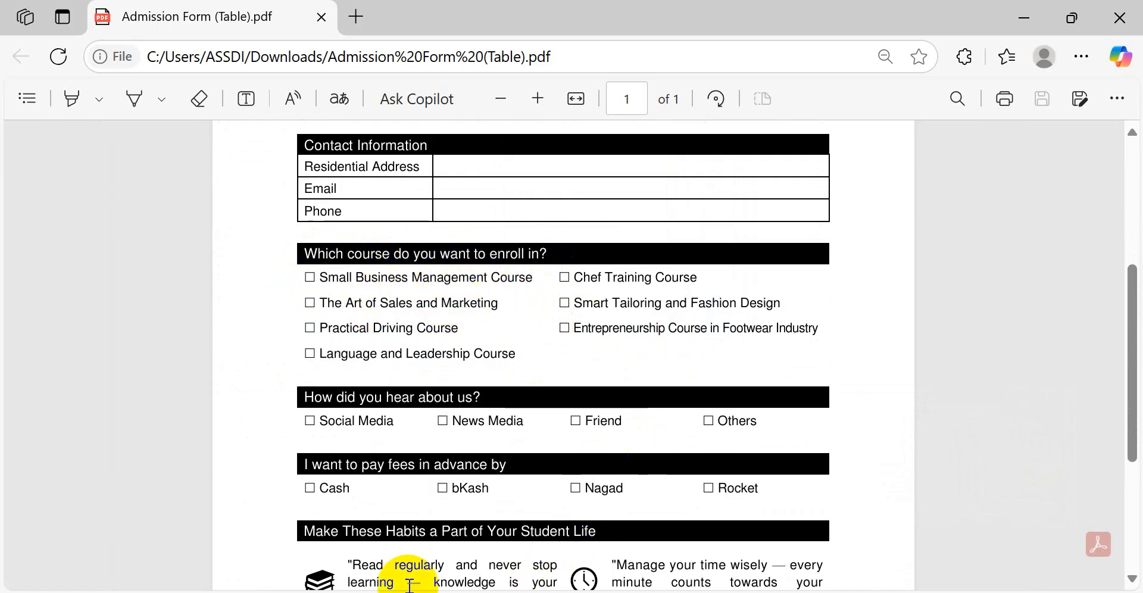
# Examine the checkbox symbols in front of the course names in the reference PDF's enrollment section.
pyautogui.scroll(-1, 497, 283)
pyautogui.scroll(1, 401, 308)
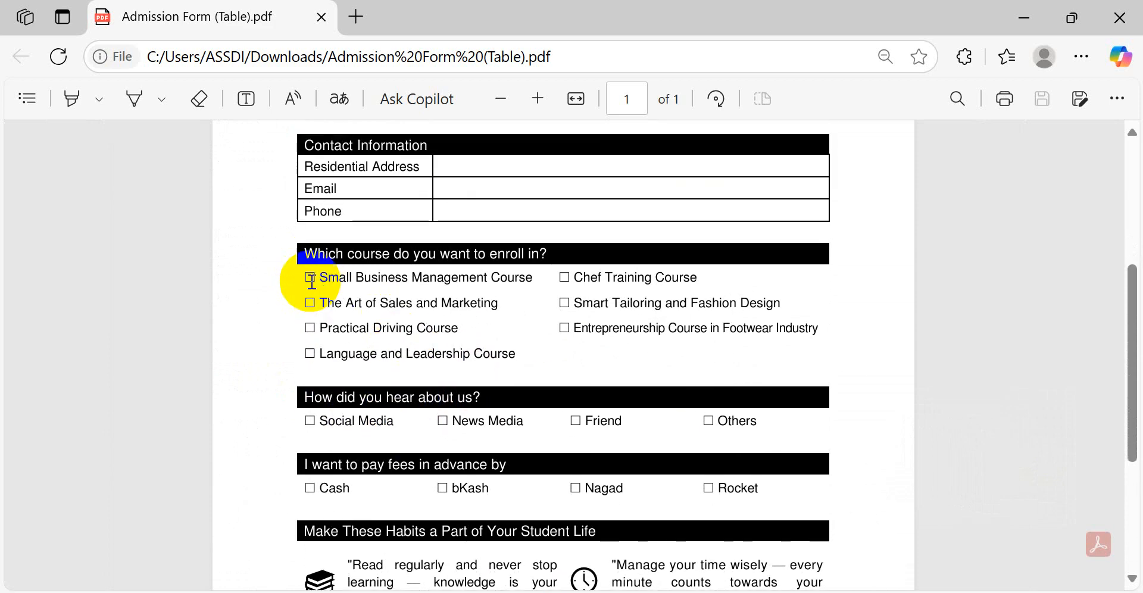
pyautogui.moveTo(317, 281); pyautogui.dragTo(286, 278)
pyautogui.click(303, 303)
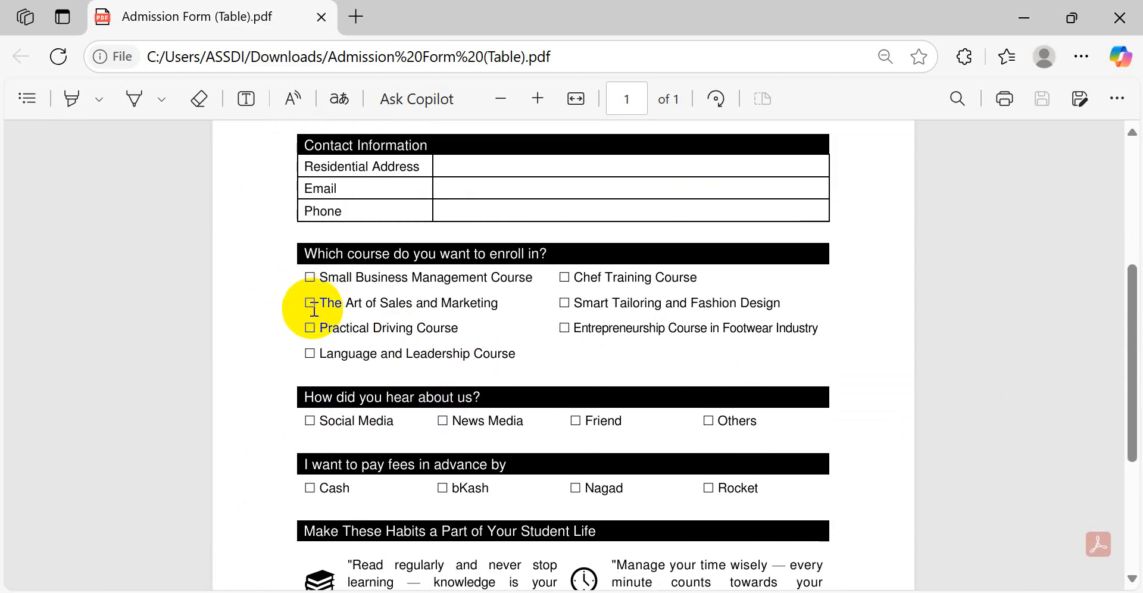
pyautogui.scroll(-2, 314, 308)
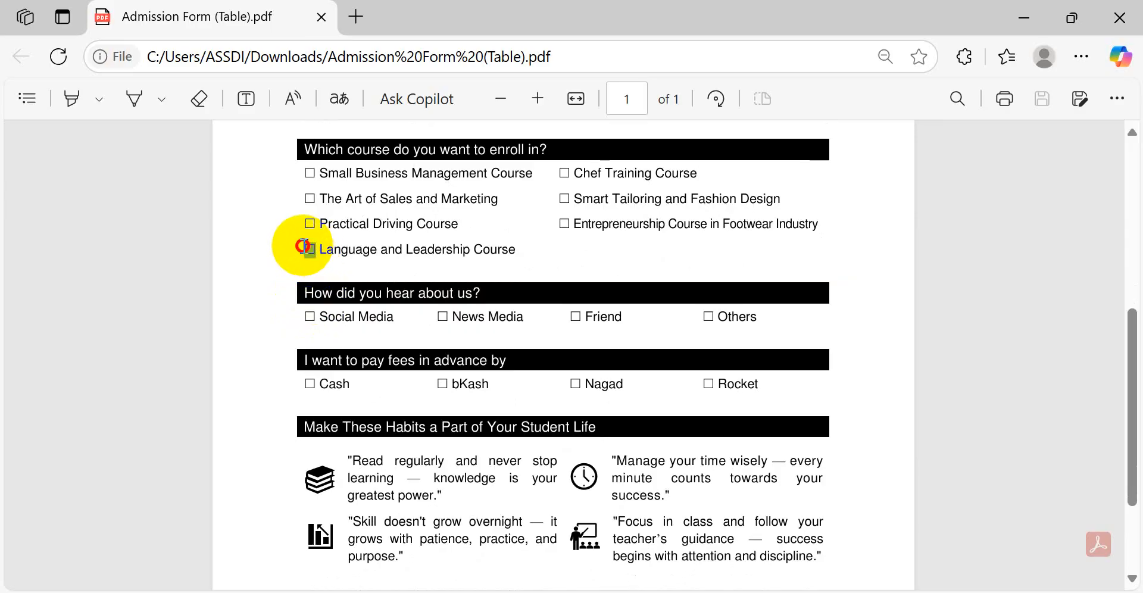
pyautogui.moveTo(303, 245); pyautogui.dragTo(306, 253)
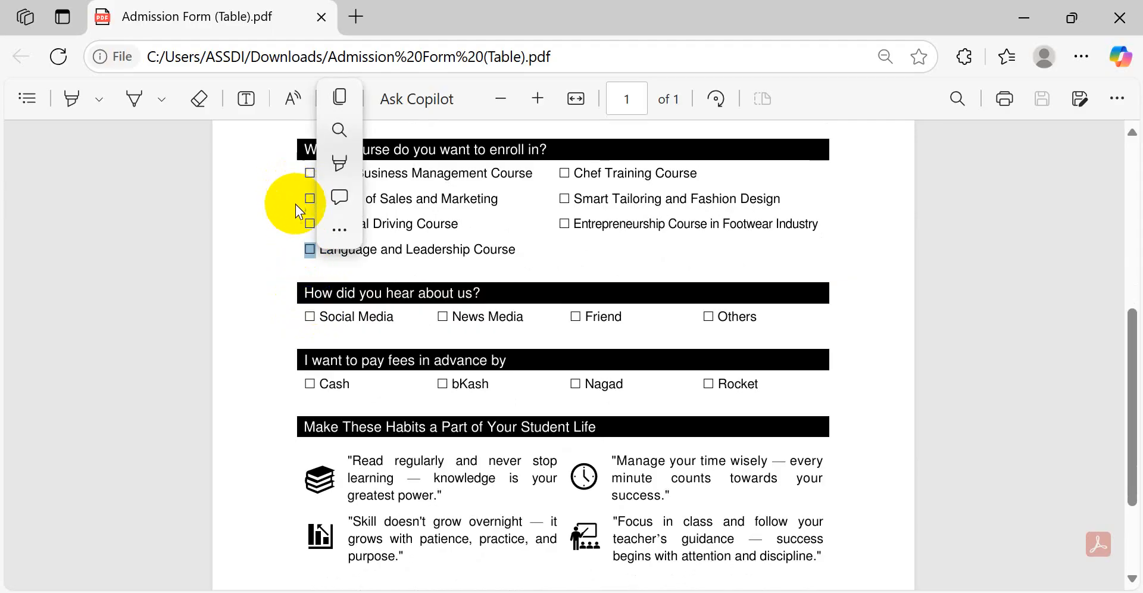
pyautogui.tripleClick(310, 224)
pyautogui.click(304, 237)
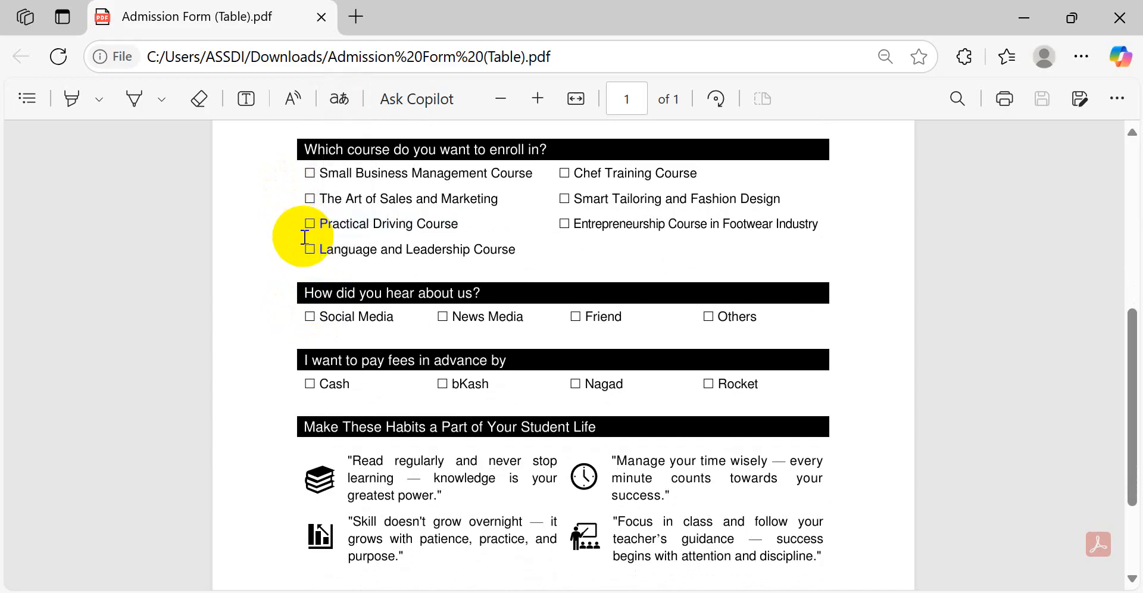
# Review the reference PDF's remaining sections down to the signature line, compare them with Personal Information, and return to the Word document.
pyautogui.scroll(-3, 322, 252)
pyautogui.scroll(4, 357, 286)
pyautogui.scroll(-4, 373, 286)
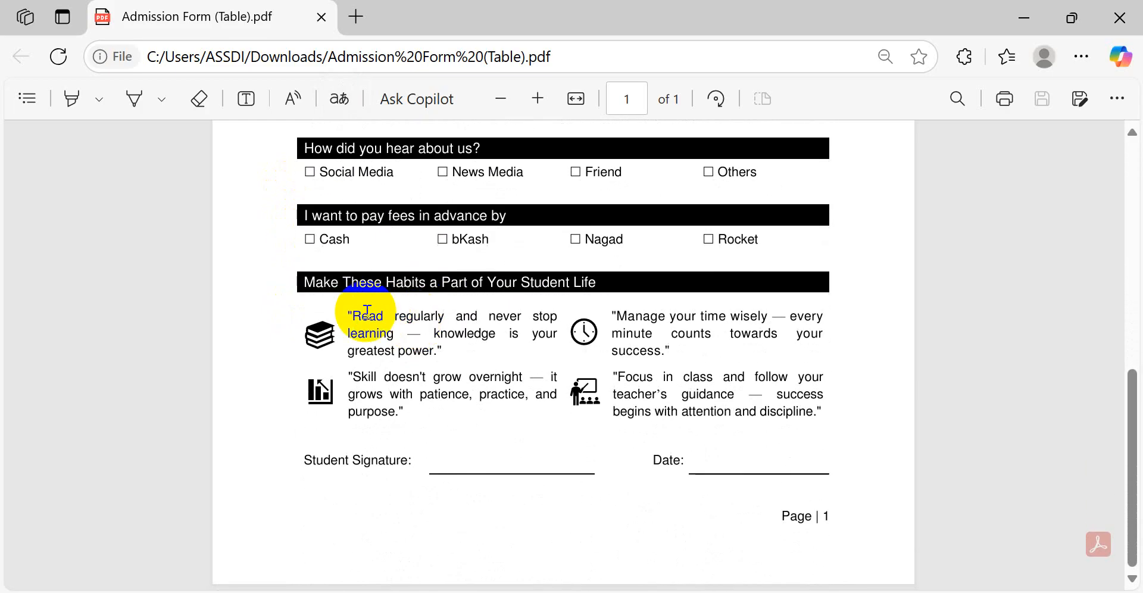
pyautogui.scroll(4, 389, 298)
pyautogui.scroll(-4, 390, 297)
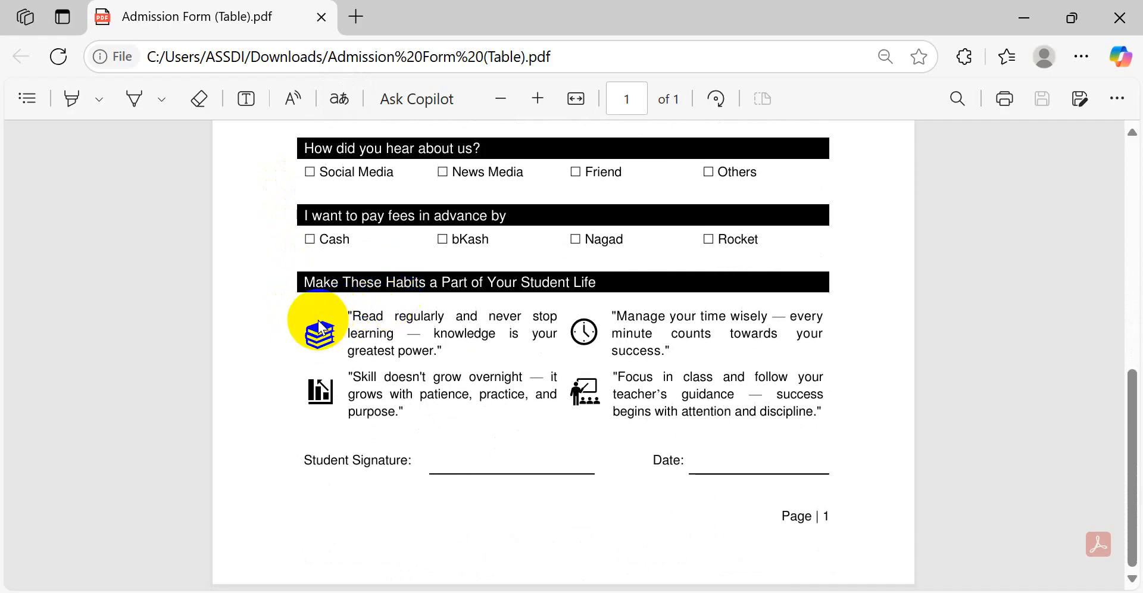
pyautogui.moveTo(351, 321); pyautogui.dragTo(352, 359)
pyautogui.click(313, 324)
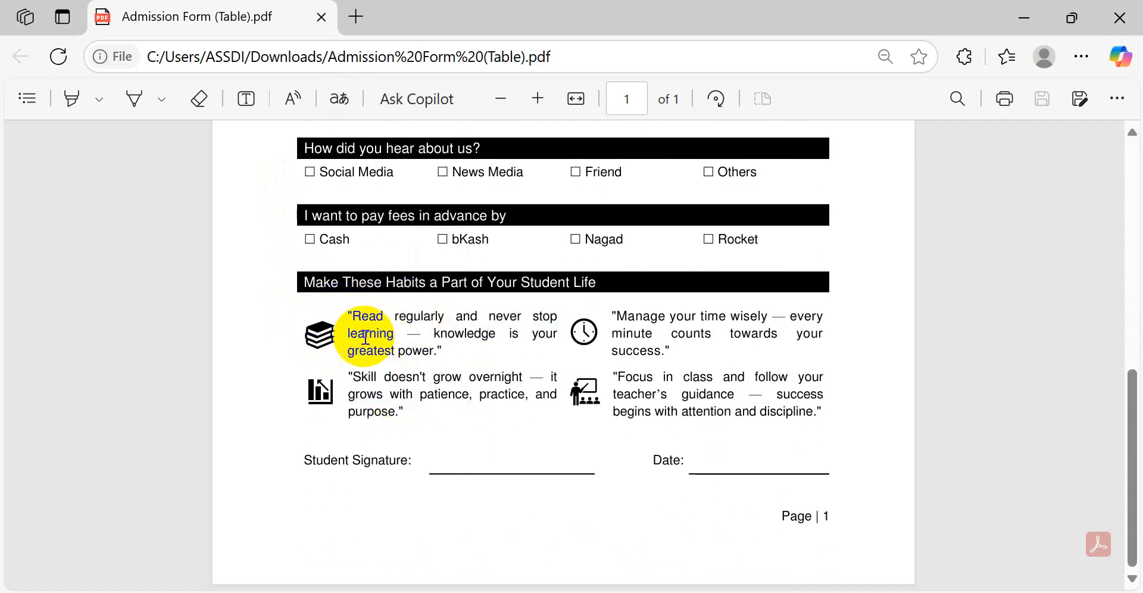
pyautogui.scroll(7, 371, 344)
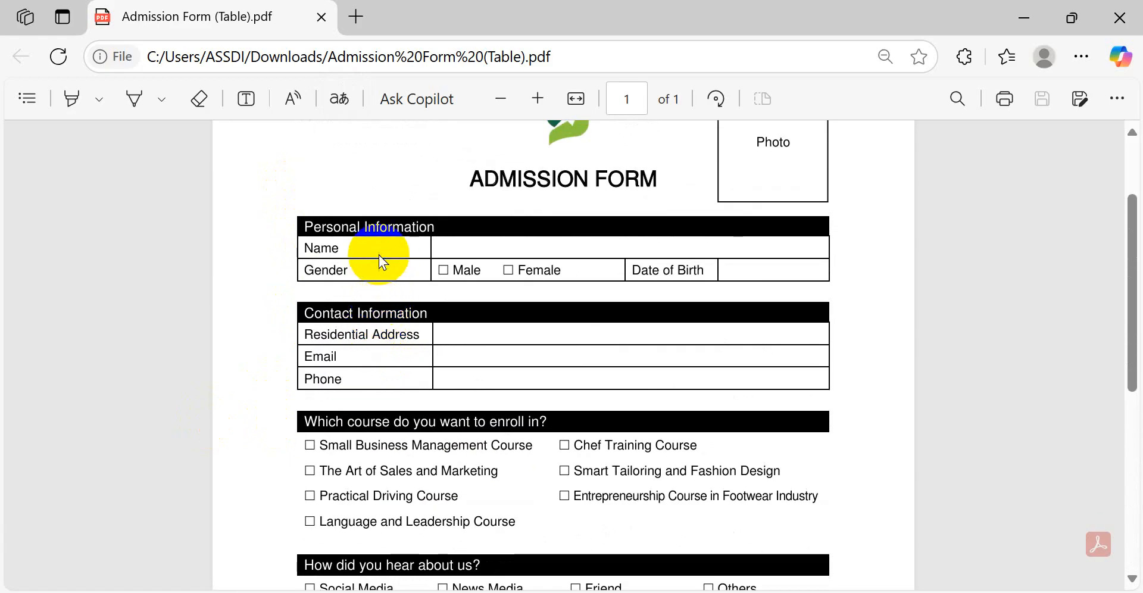
pyautogui.moveTo(327, 229); pyautogui.dragTo(523, 269)
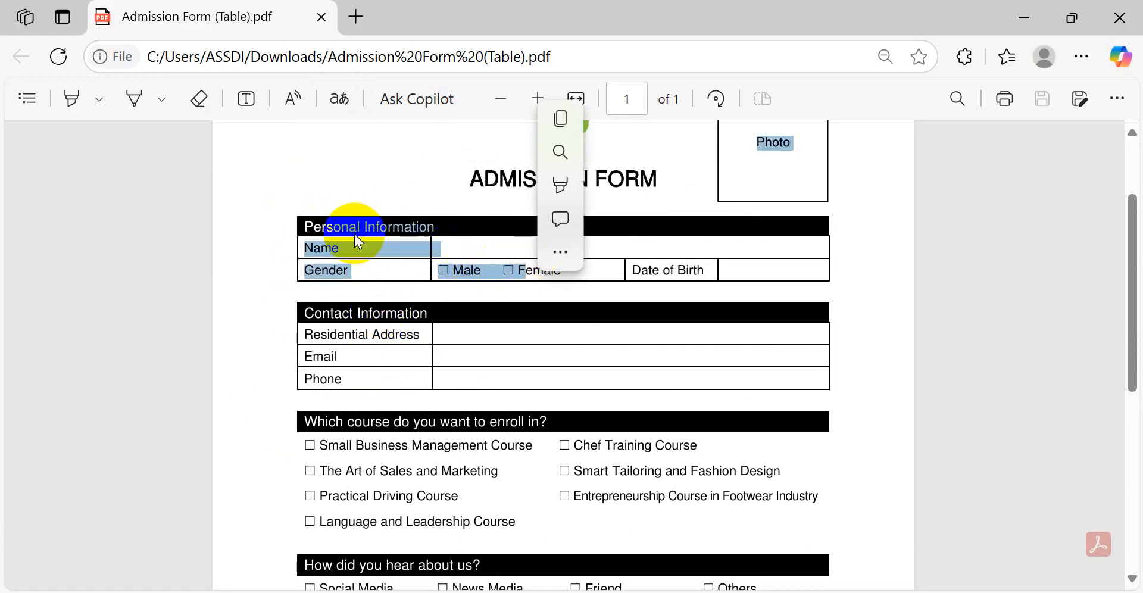
pyautogui.scroll(-7, 477, 415)
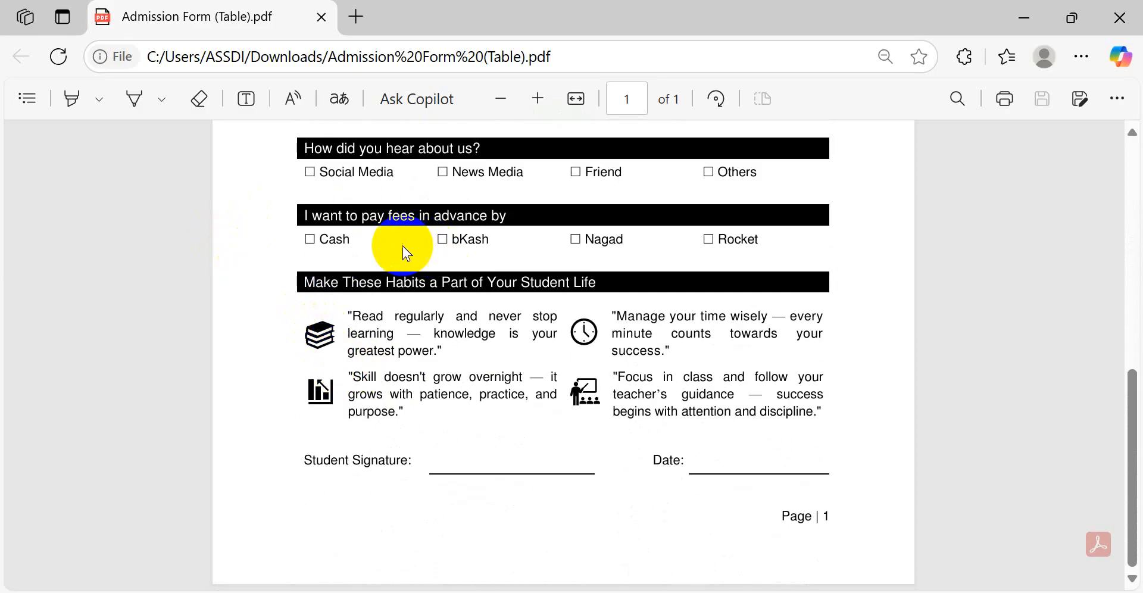
pyautogui.click(1024, 18)
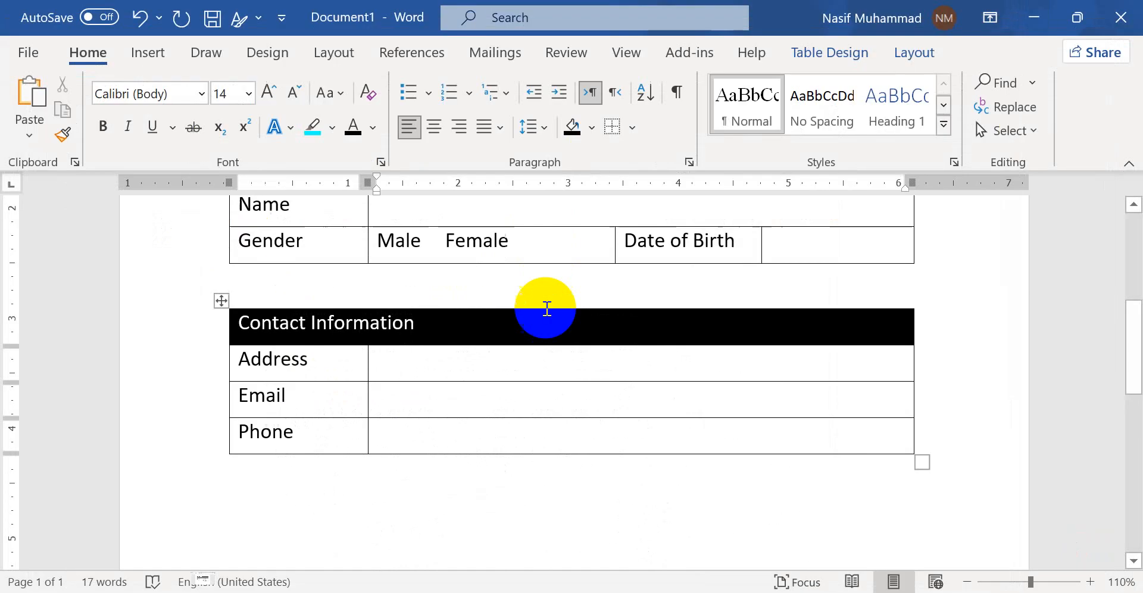
pyautogui.scroll(4, 359, 276)
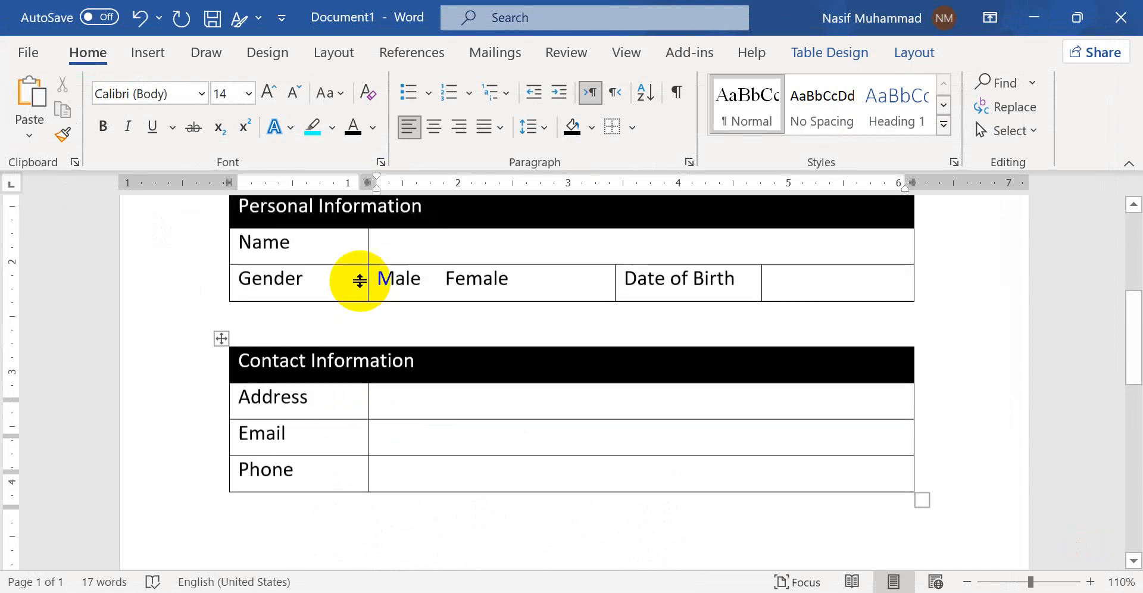
pyautogui.scroll(-2, 365, 280)
pyautogui.scroll(-1, 352, 320)
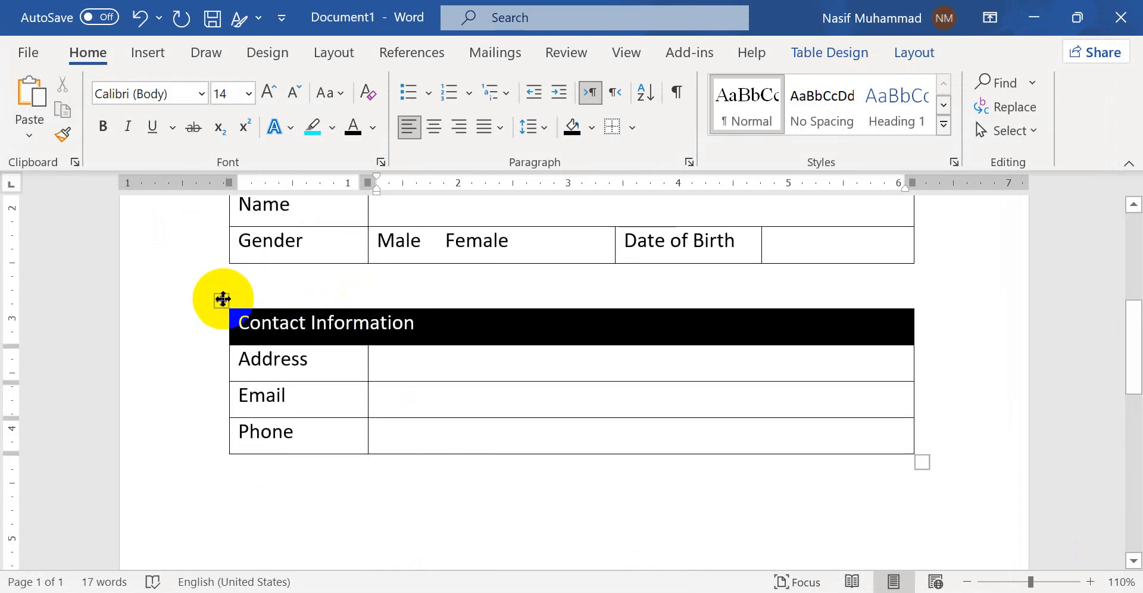
# Copy the whole Contact Information table and paste the duplicate below it, separated by a blank line.
pyautogui.click(221, 299)
pyautogui.hotkey('ctrl', 'c')
pyautogui.scroll(-2, 316, 367)
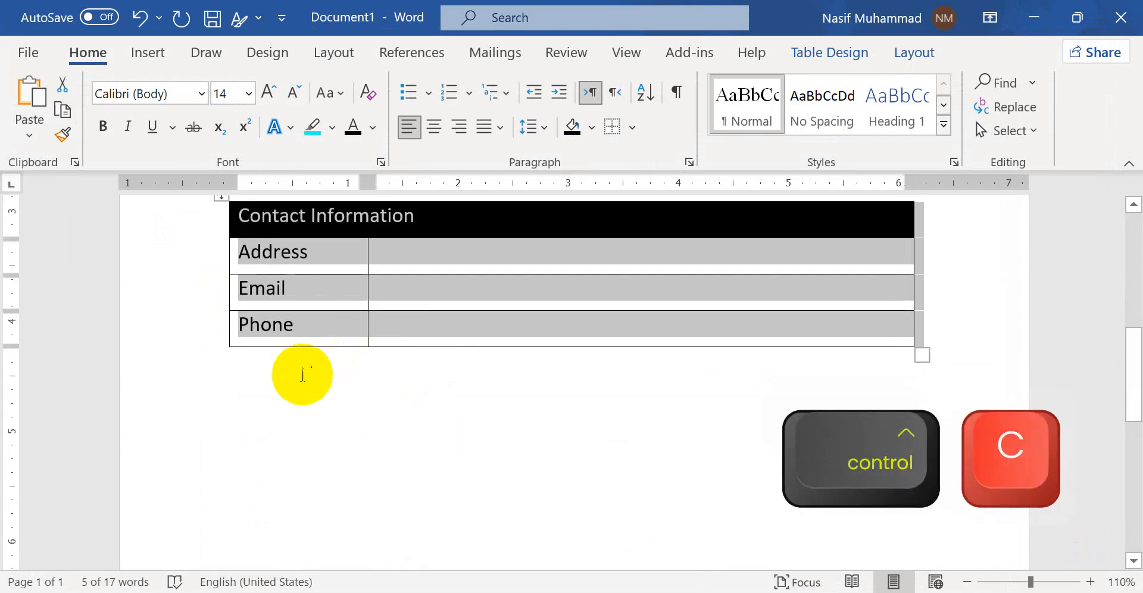
pyautogui.click(281, 410)
pyautogui.press('Return')
pyautogui.hotkey('ctrl', 'v')
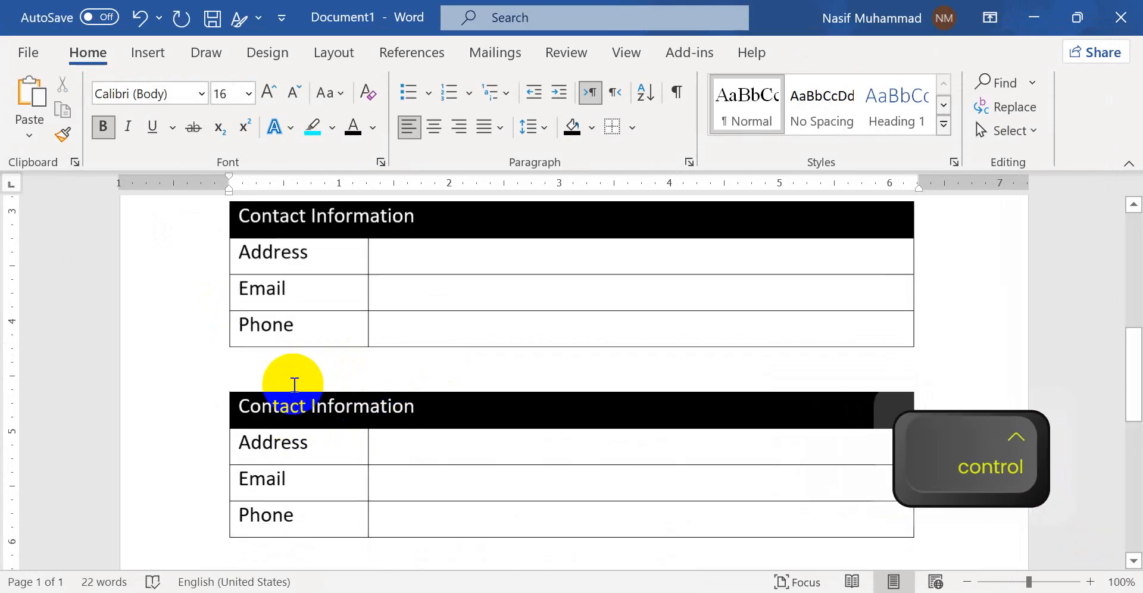
pyautogui.scroll(-2, 292, 387)
pyautogui.scroll(-2, 490, 416)
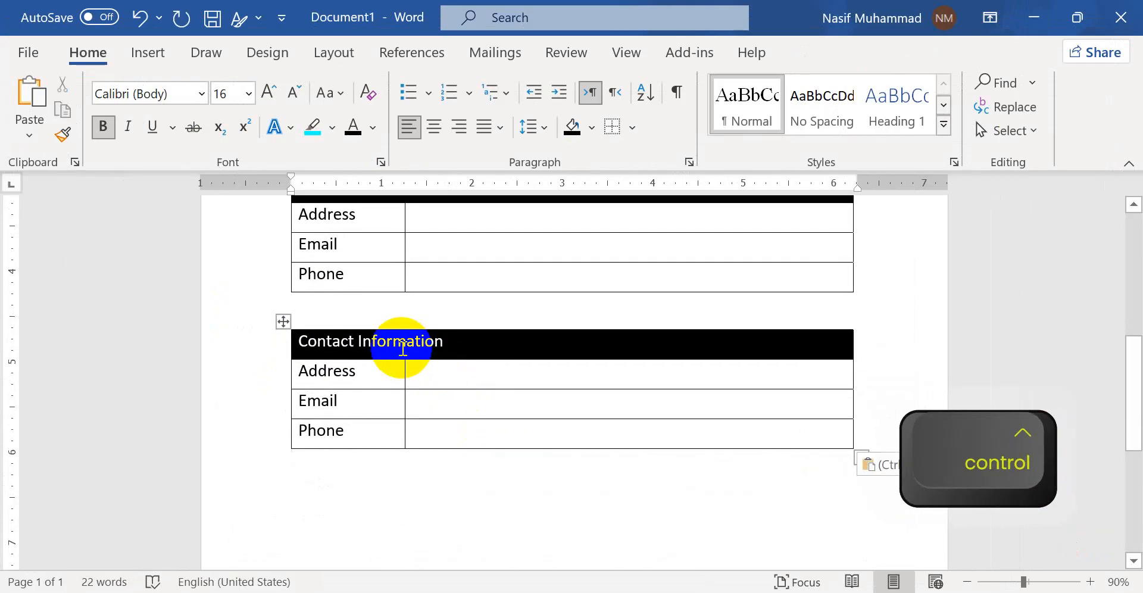
# Check the enrollment heading in the reference PDF and replace the duplicated table's heading with "Which Course".
pyautogui.click(238, 591)
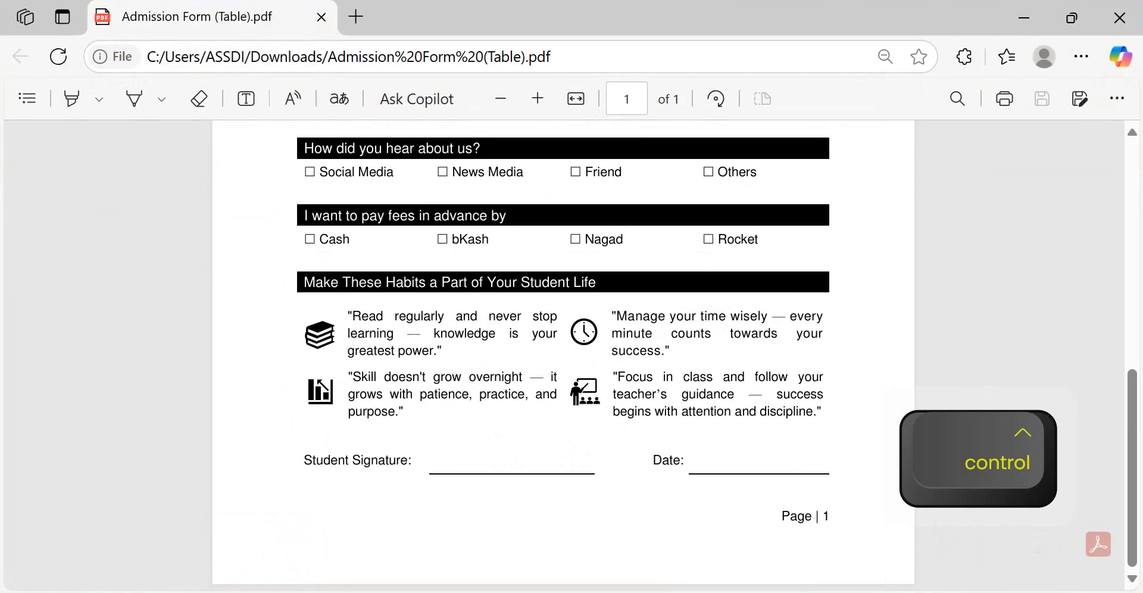
pyautogui.scroll(3, 383, 297)
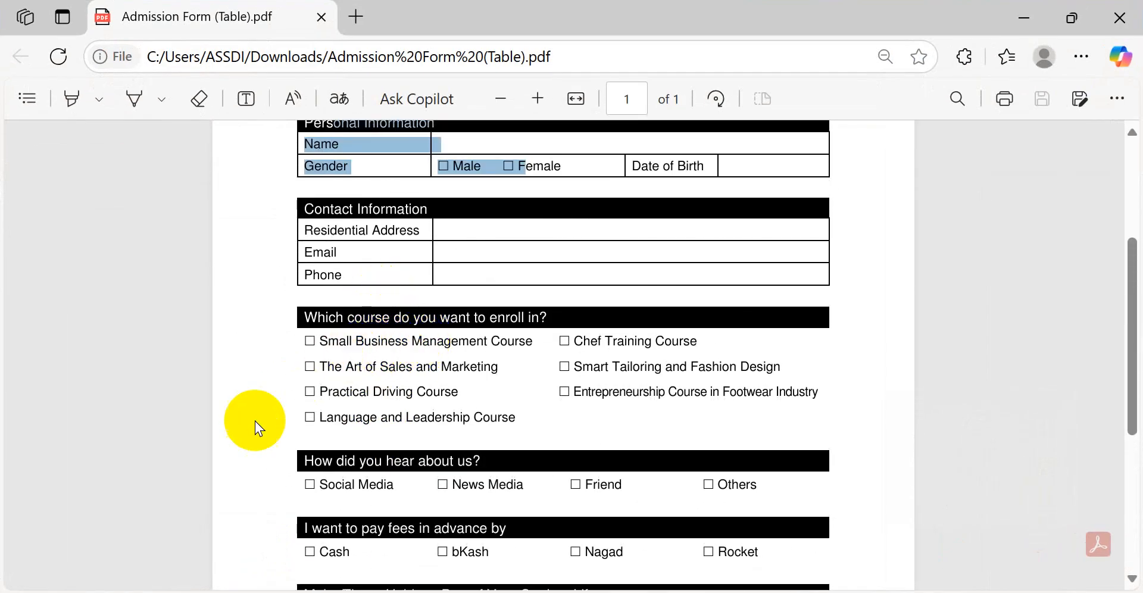
pyautogui.click(209, 591)
pyautogui.moveTo(469, 341); pyautogui.dragTo(298, 340)
pyautogui.write('Wh')
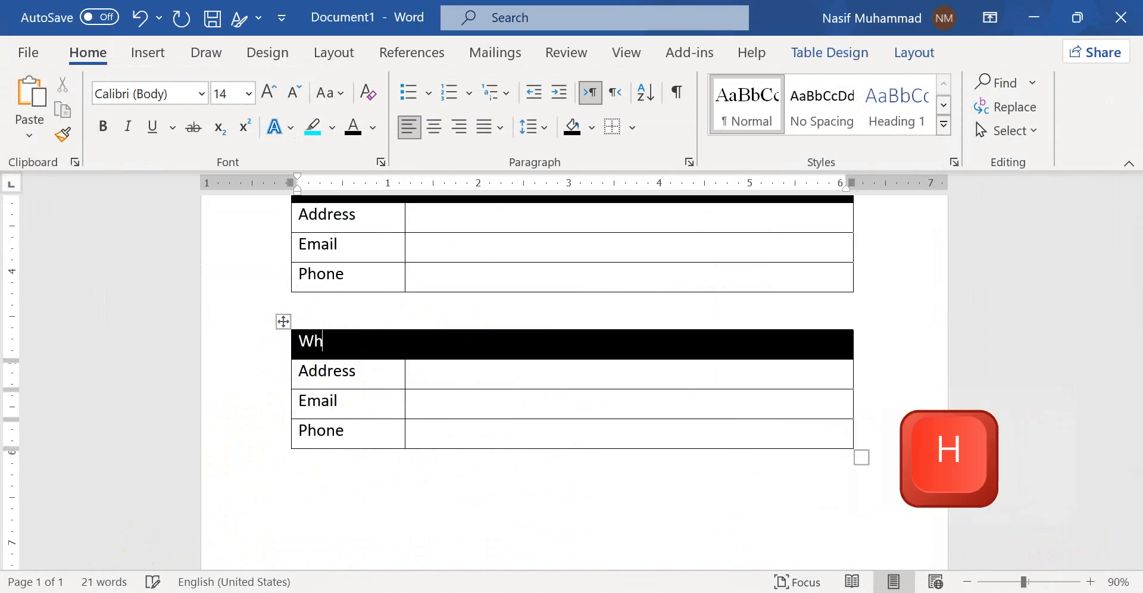
pyautogui.write('ich Course')
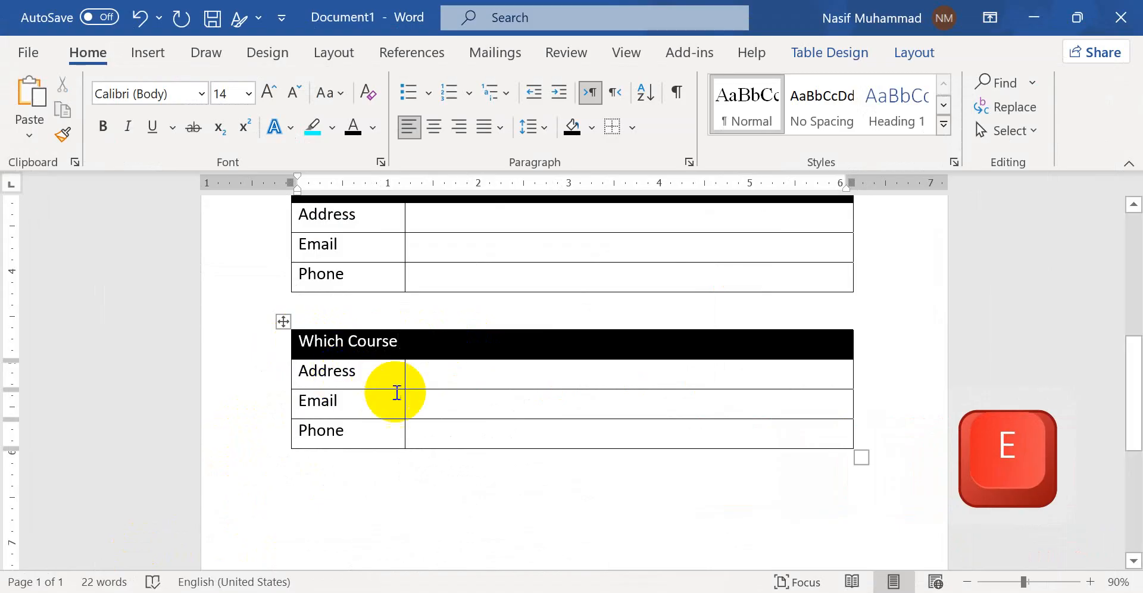
# Switch to the reference PDF, examine the two-column course list under the enrollment heading, and return to the Word document.
pyautogui.click(485, 377)
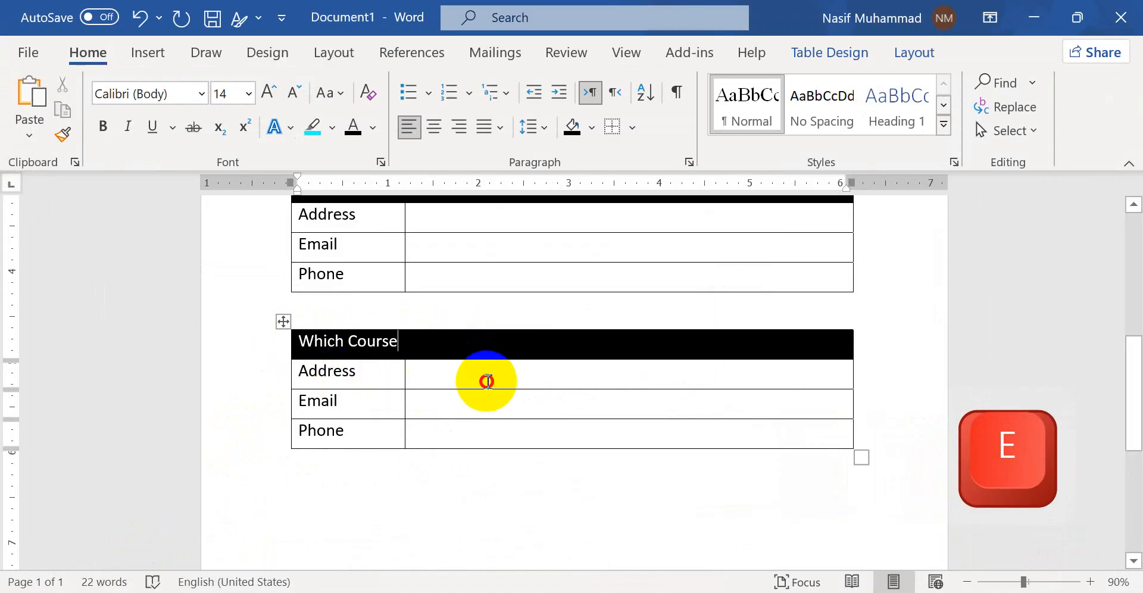
pyautogui.click(499, 591)
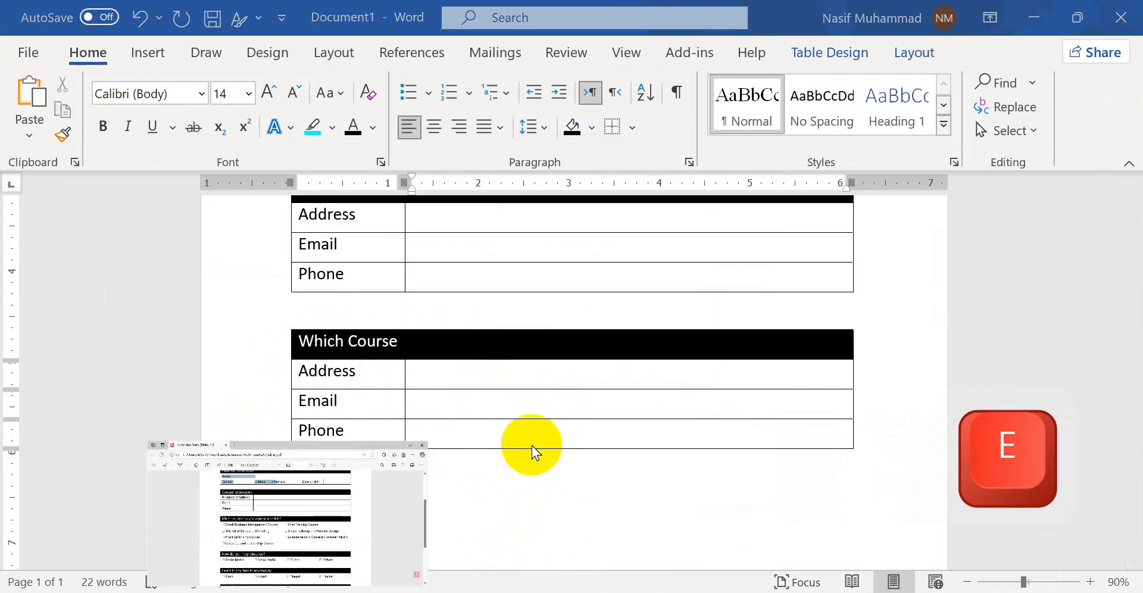
pyautogui.scroll(3, 476, 238)
pyautogui.scroll(-5, 492, 259)
pyautogui.moveTo(353, 229); pyautogui.dragTo(645, 287)
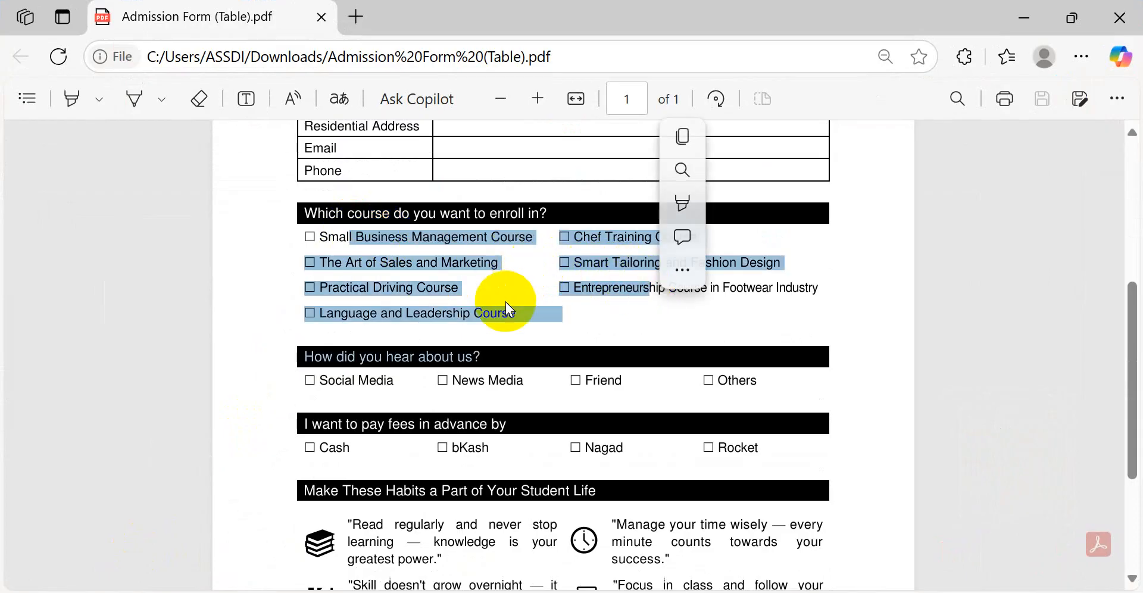
pyautogui.click(560, 288)
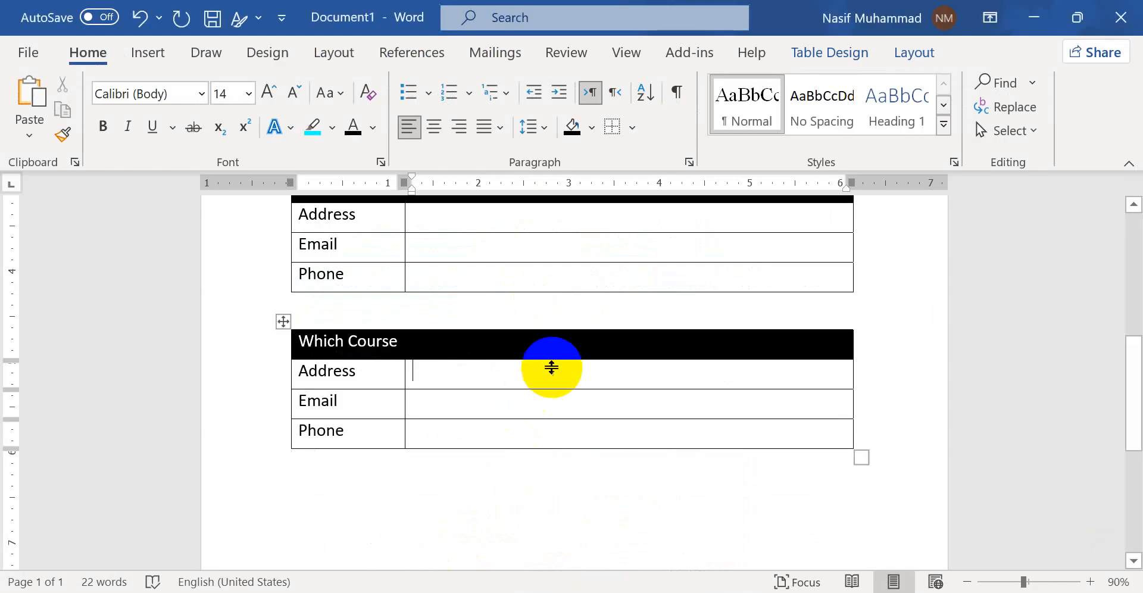
# Clear the Address, Email and Phone labels from the Contact Information table.
pyautogui.scroll(2, 551, 370)
pyautogui.keyDown('ctrl'); pyautogui.scroll(2, 462, 383); pyautogui.keyUp('ctrl')
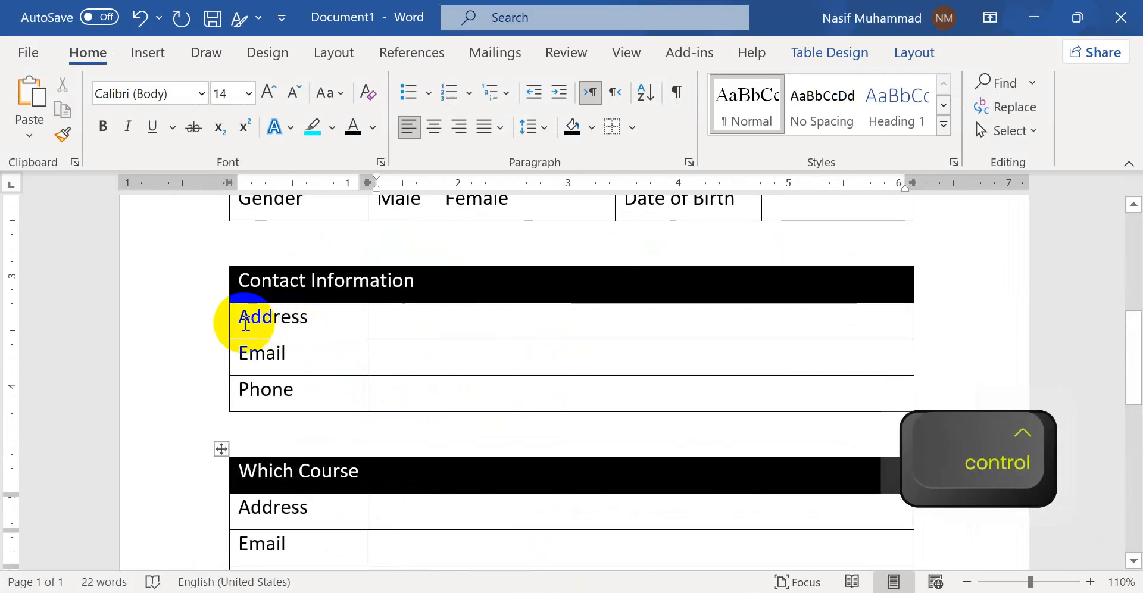
pyautogui.moveTo(245, 323); pyautogui.dragTo(294, 407)
pyautogui.press('Delete')
# Distribute the columns evenly across the three empty rows below the Contact Information heading.
pyautogui.moveTo(309, 316); pyautogui.dragTo(624, 387)
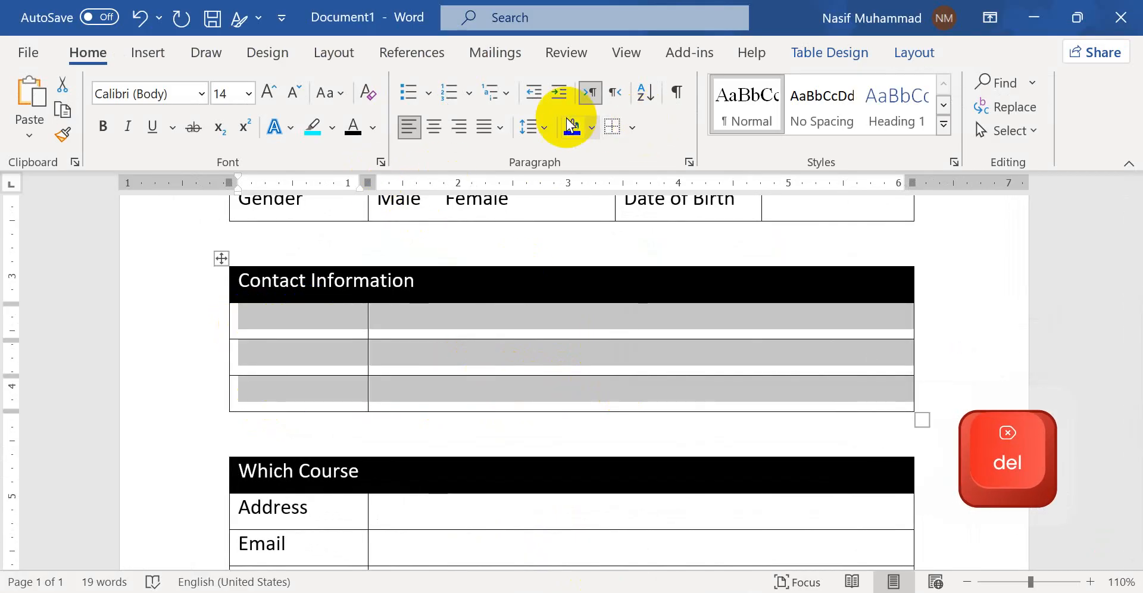
pyautogui.click(928, 54)
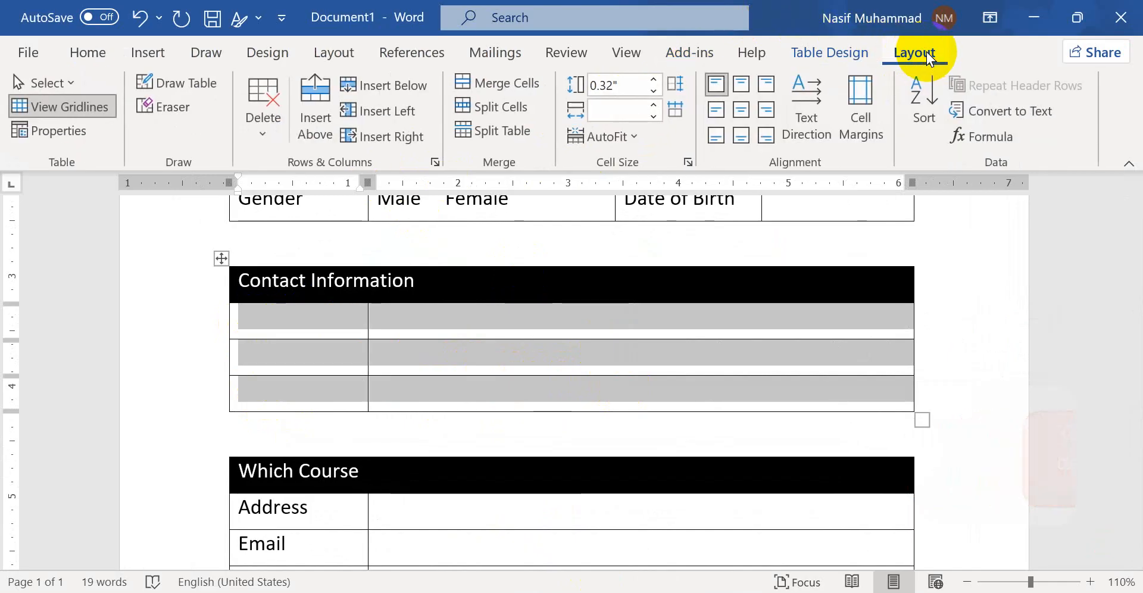
pyautogui.click(675, 110)
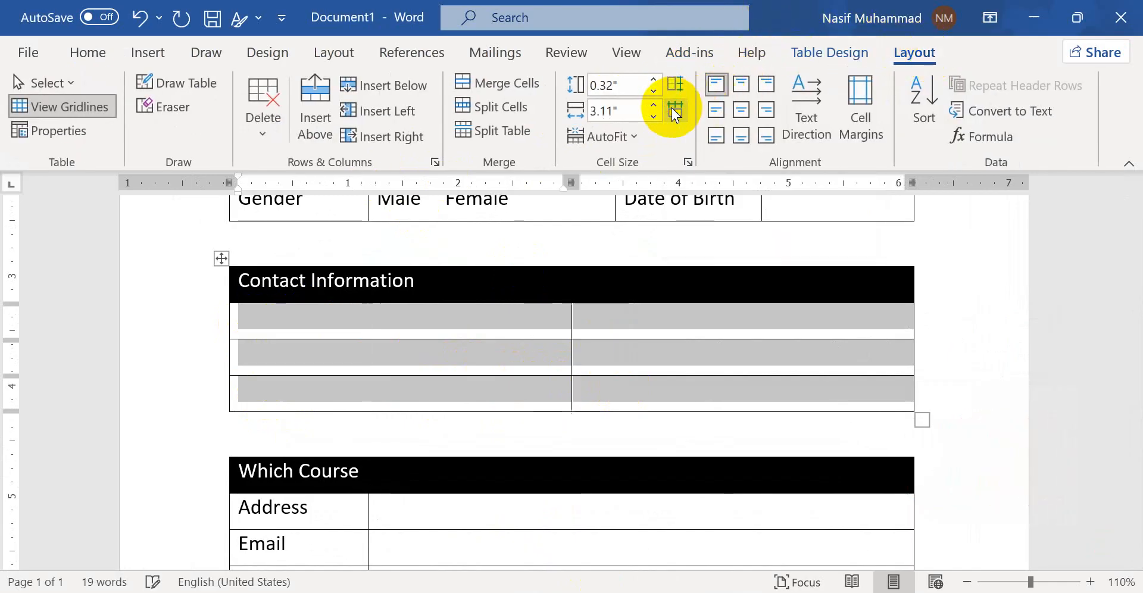
pyautogui.click(597, 366)
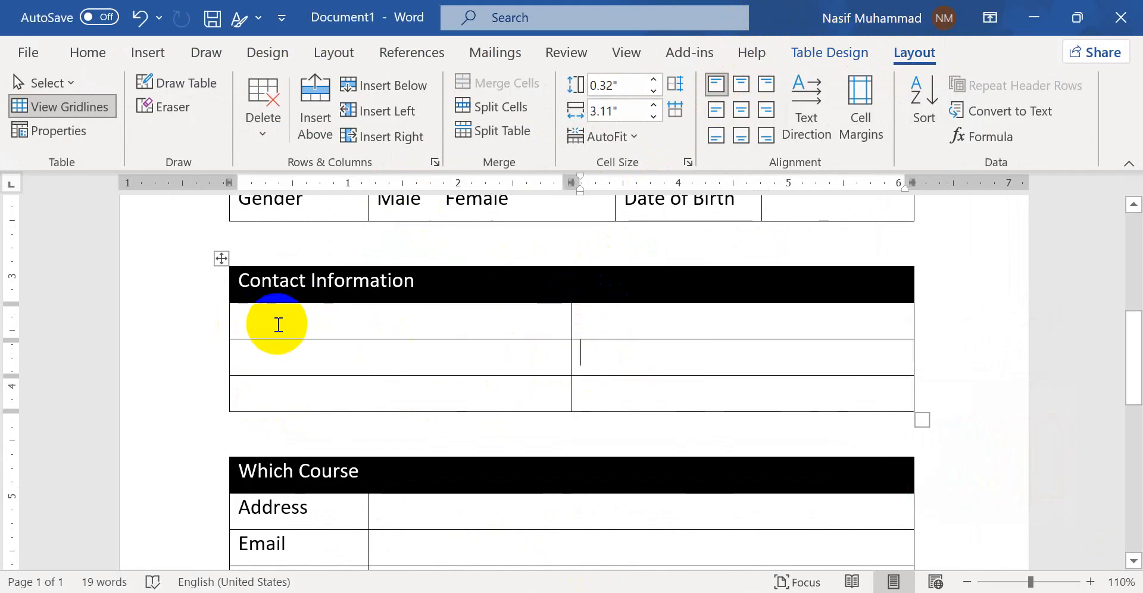
pyautogui.moveTo(285, 327); pyautogui.dragTo(563, 358)
# Enter "Small Business Management Course" and "Chef Training Course" in the two cells of the first row below the Contact Information heading.
pyautogui.click(375, 327)
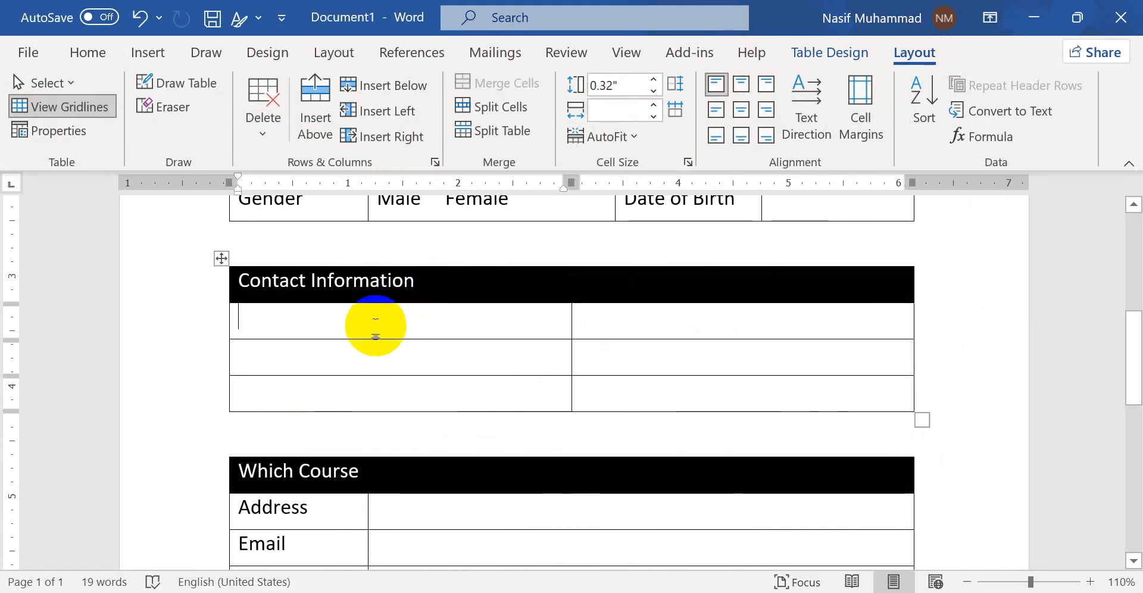
pyautogui.write('S')
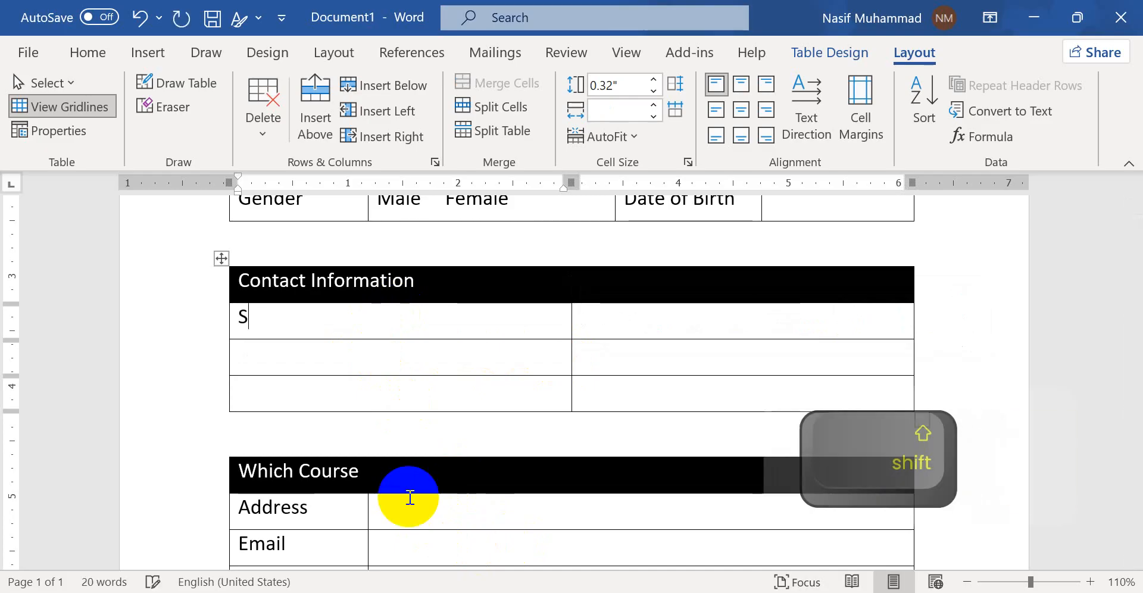
pyautogui.write('mall Busi')
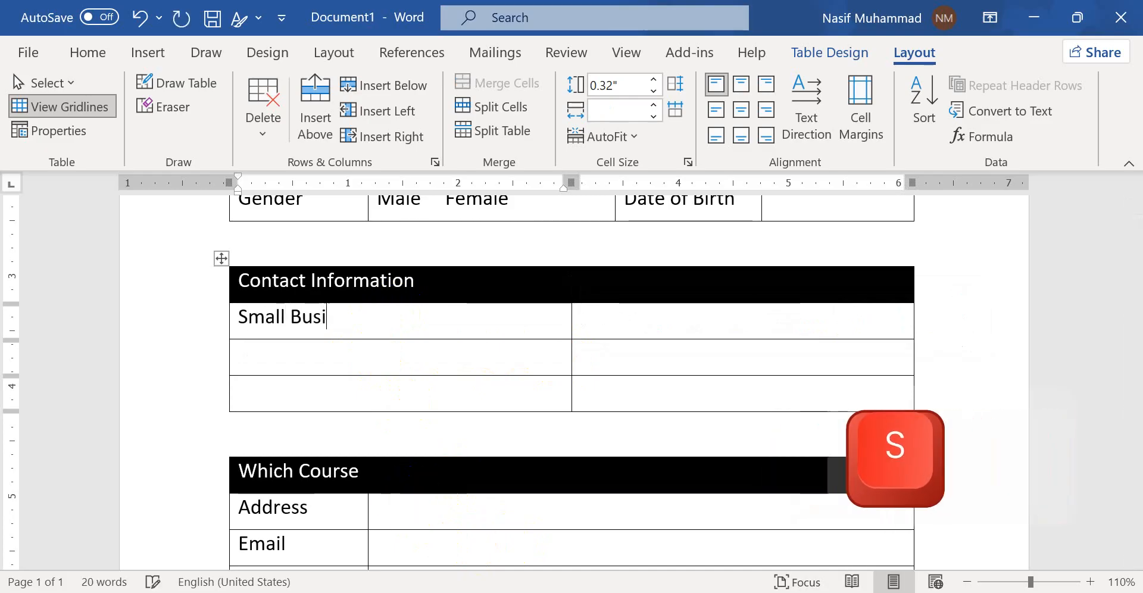
pyautogui.write('ness Management c')
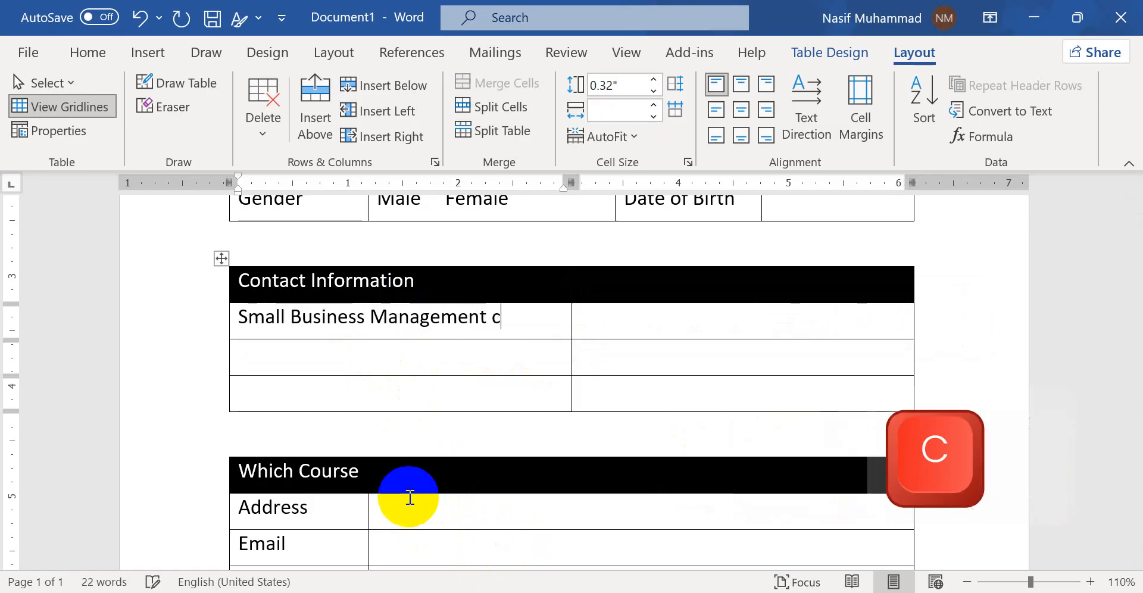
pyautogui.press('BackSpace')
pyautogui.write('Co')
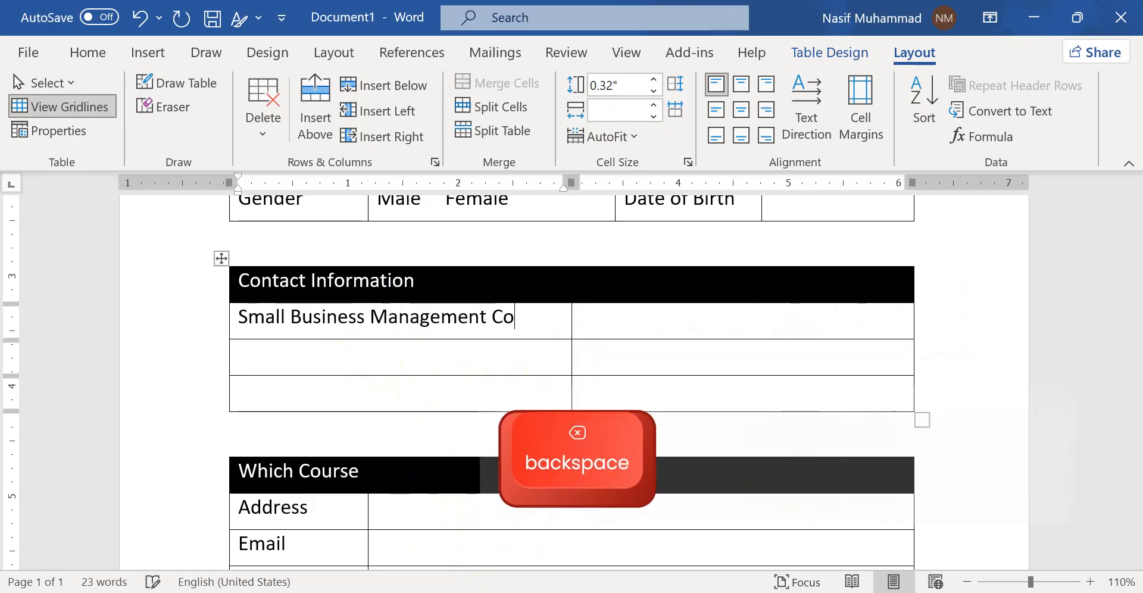
pyautogui.write('ursC')
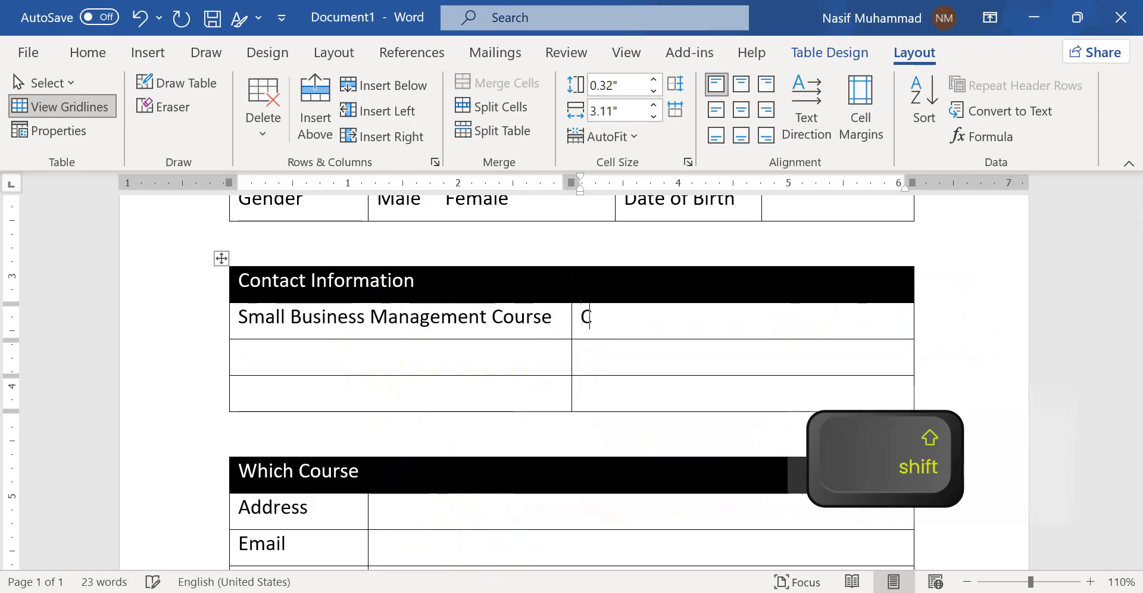
pyautogui.write('hef Tr')
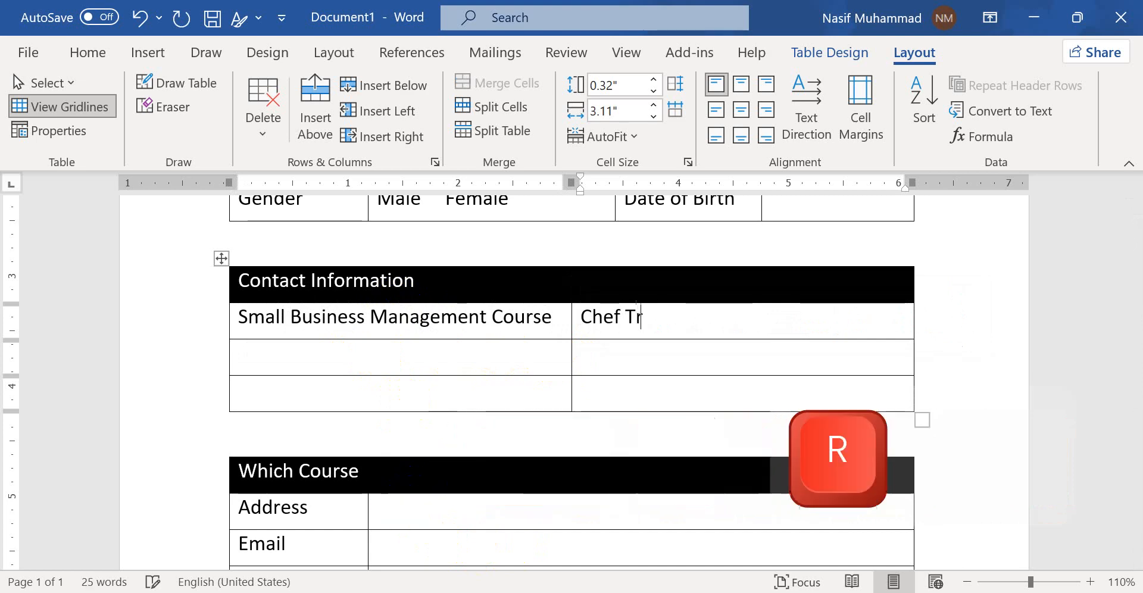
pyautogui.write('aining Cour')
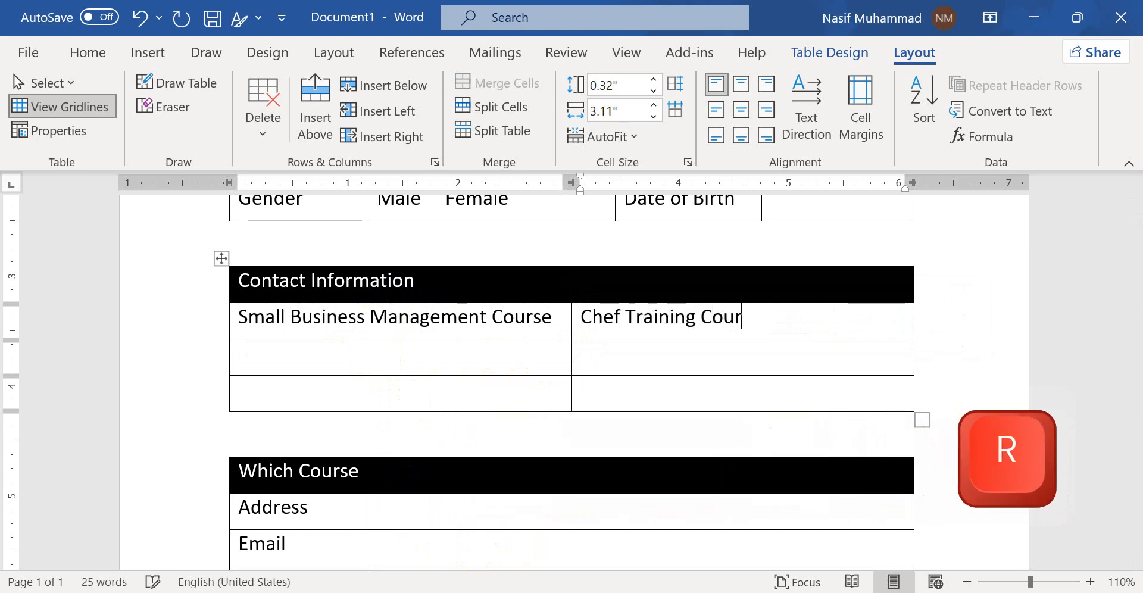
pyautogui.write('sr')
pyautogui.press('BackSpace')
pyautogui.write('e')
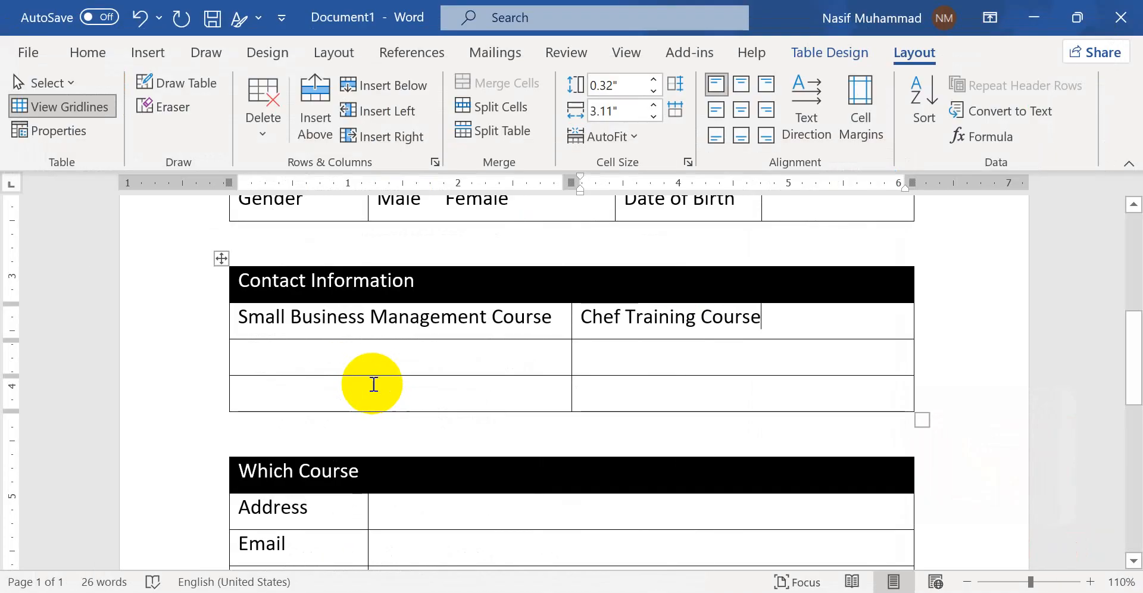
# Enter "The art" in the first cell of the row below the Small Business Management Course entry.
pyautogui.click(359, 365)
pyautogui.write('The ')
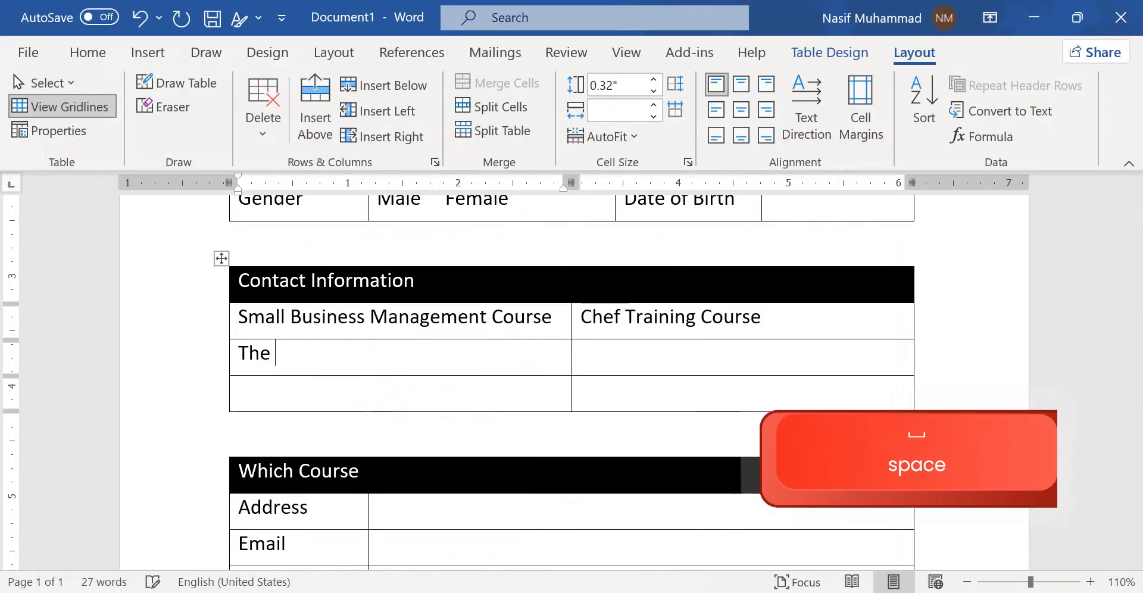
pyautogui.write('art')
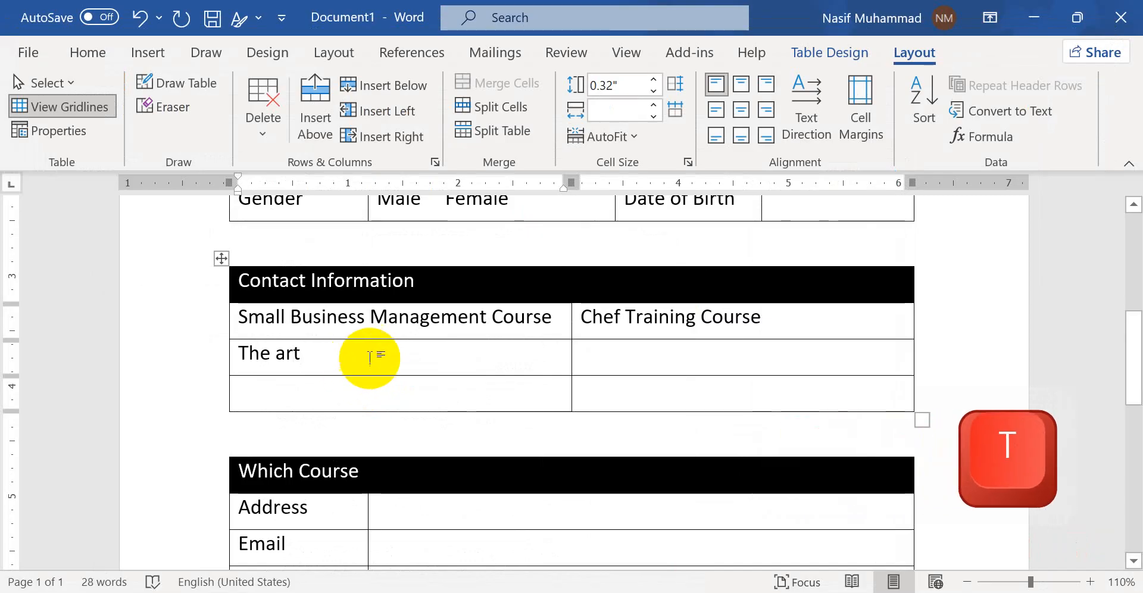
pyautogui.click(671, 316)
pyautogui.click(649, 360)
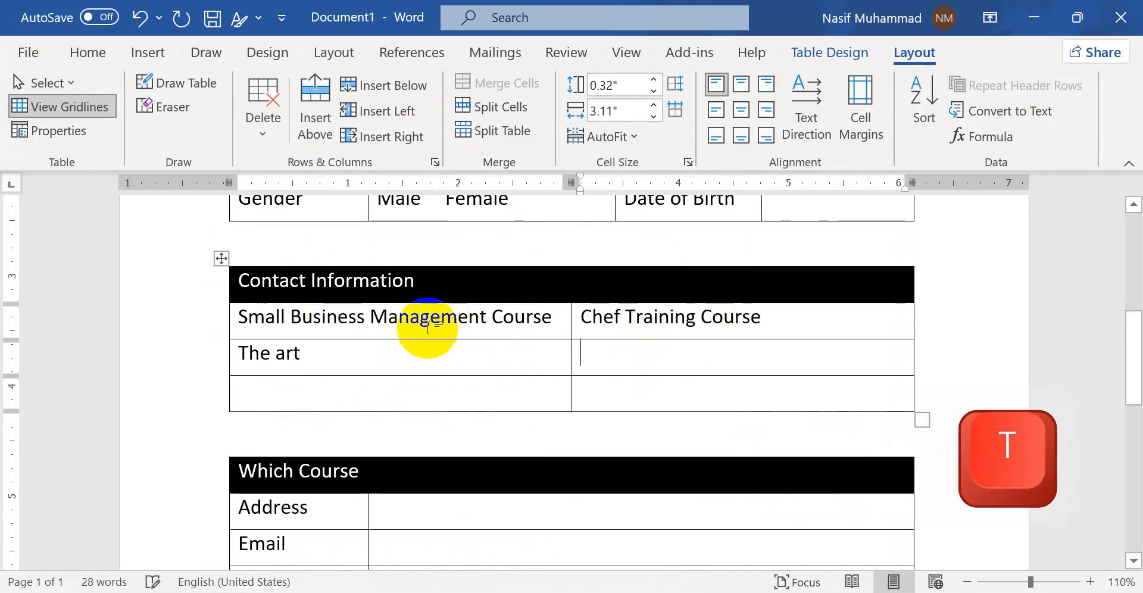
# Remove all borders from the three course rows below the Contact Information heading.
pyautogui.moveTo(243, 317); pyautogui.dragTo(601, 376)
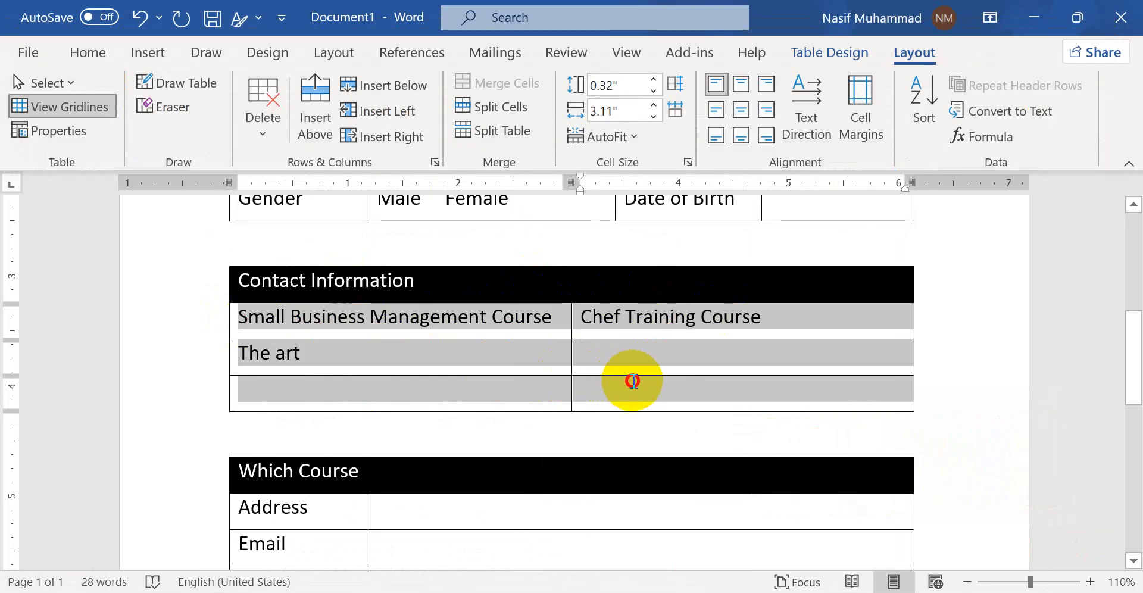
pyautogui.click(308, 352)
pyautogui.moveTo(243, 315)
pyautogui.mouseDown()
pyautogui.moveTo(599, 370)
pyautogui.moveTo(624, 386)
pyautogui.mouseUp()
pyautogui.click(88, 54)
pyautogui.click(630, 127)
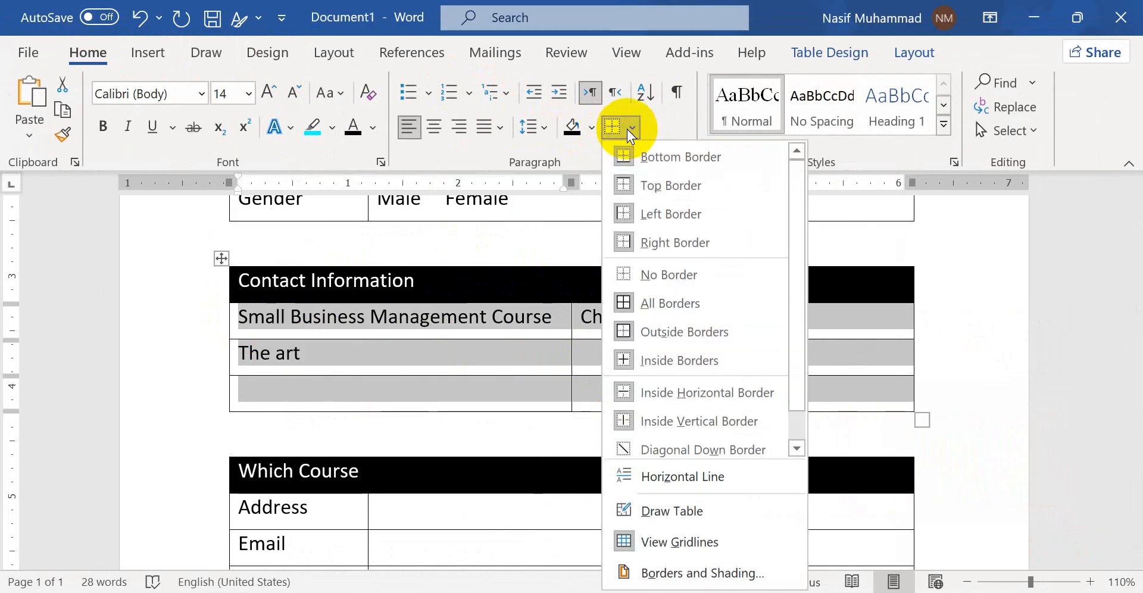
pyautogui.click(650, 271)
pyautogui.click(613, 350)
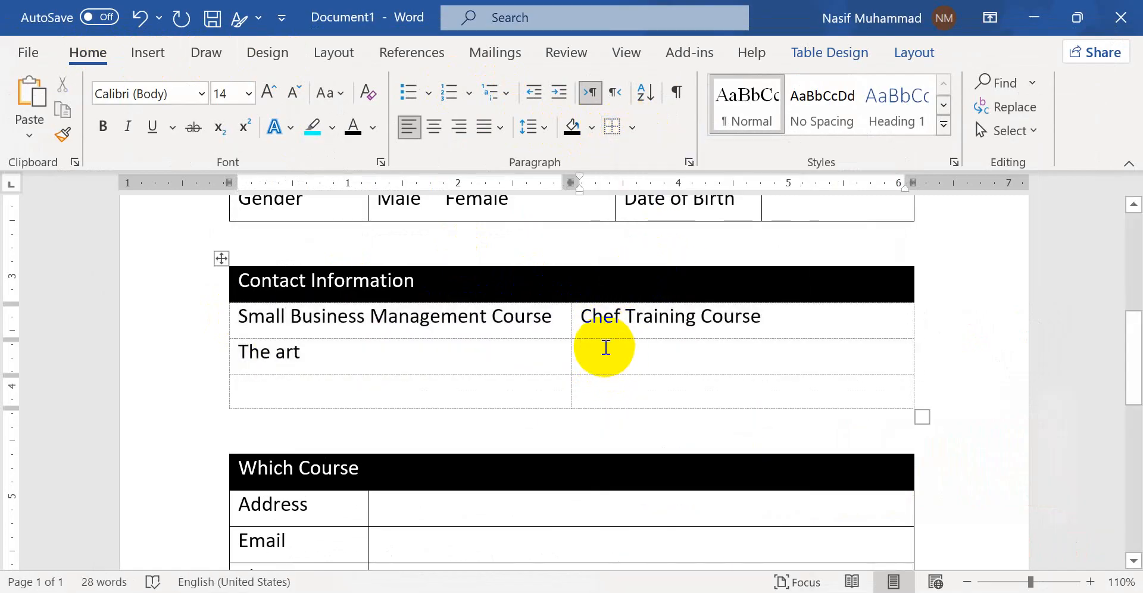
# Open the print preview and examine how the borderless course rows will print.
pyautogui.keyDown('ctrl'); pyautogui.scroll(4, 606, 347); pyautogui.keyUp('ctrl')
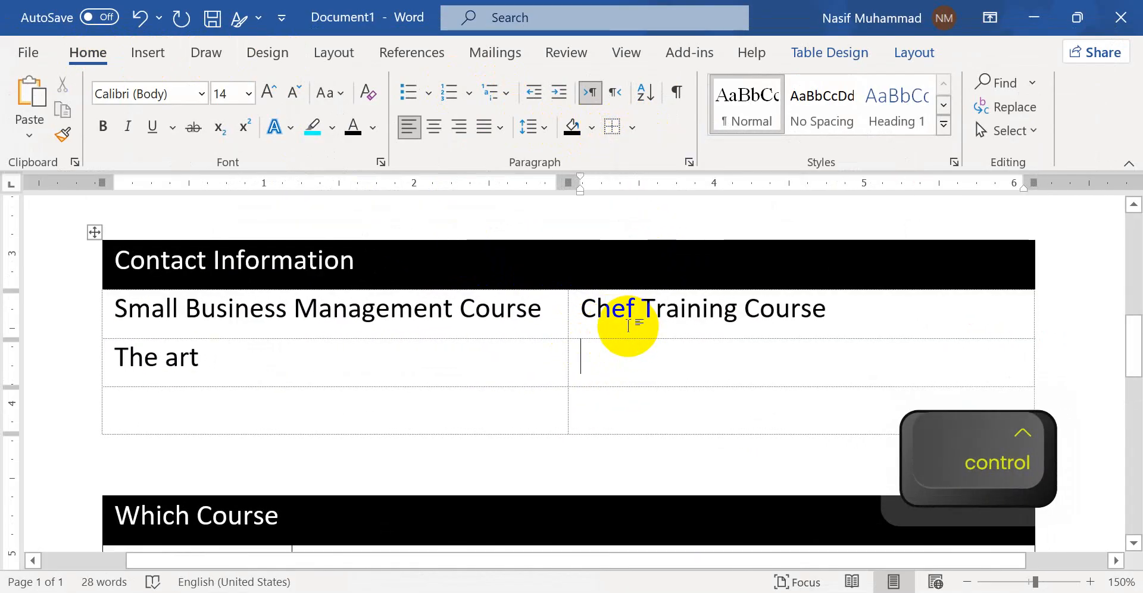
pyautogui.hotkey('ctrl', 'p')
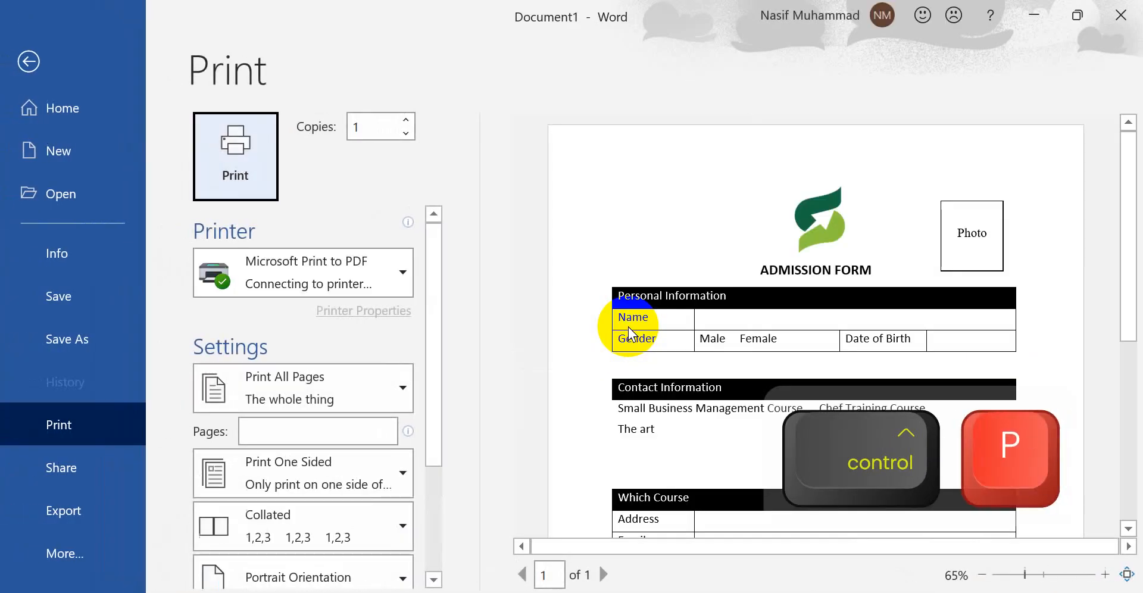
pyautogui.keyDown('ctrl'); pyautogui.scroll(4, 728, 323); pyautogui.keyUp('ctrl')
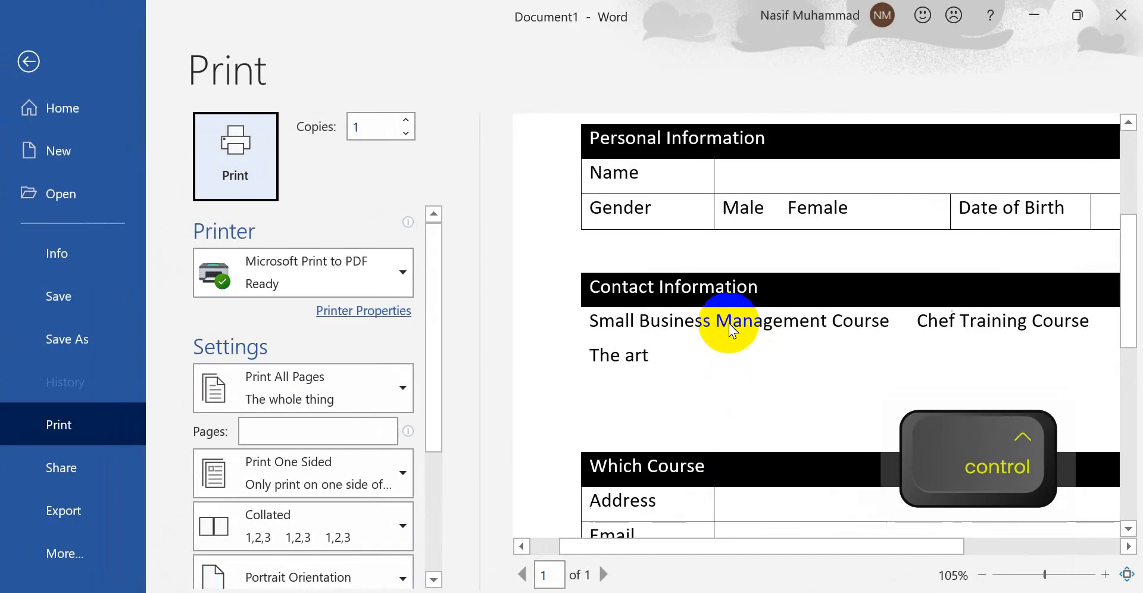
pyautogui.keyDown('ctrl'); pyautogui.scroll(2, 702, 328); pyautogui.keyUp('ctrl')
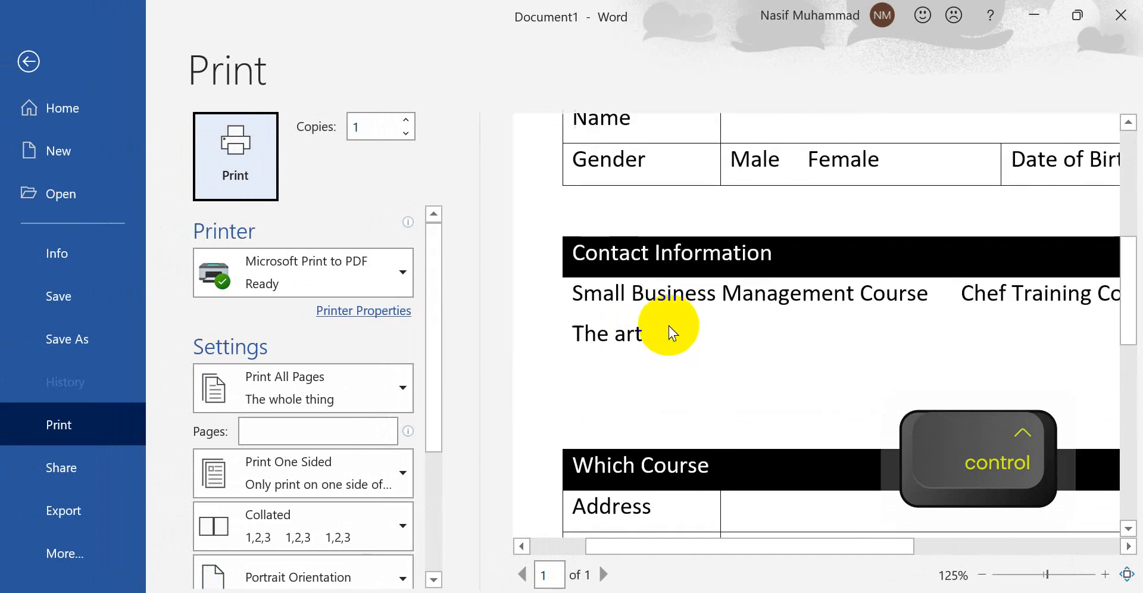
# Check the borderless course rows against the bordered sections in the print preview, and return to the document.
pyautogui.scroll(5, 714, 265)
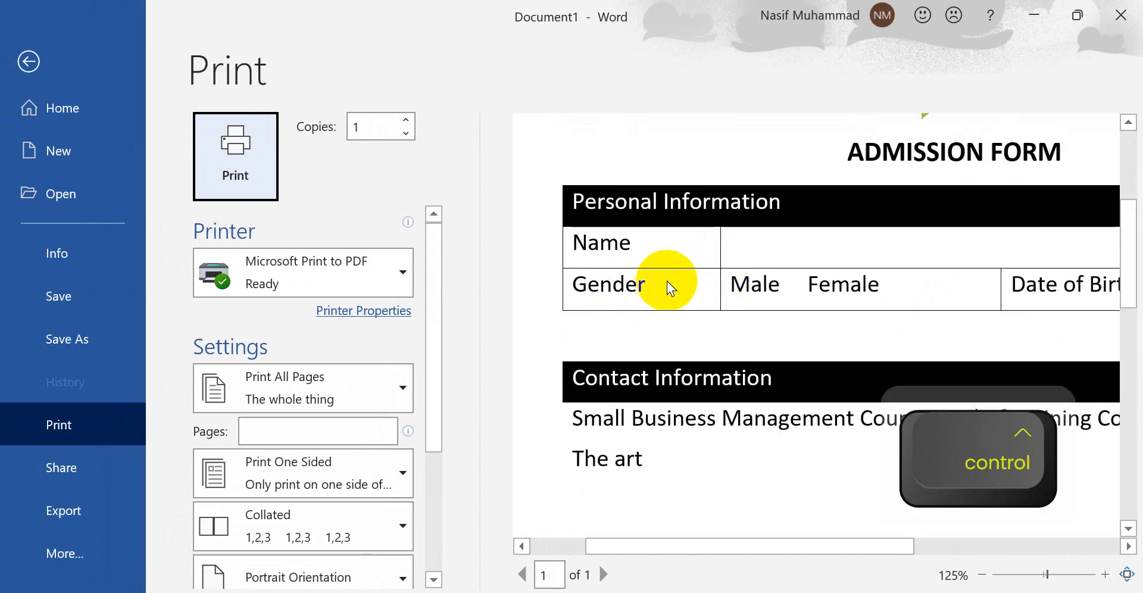
pyautogui.scroll(-5, 709, 286)
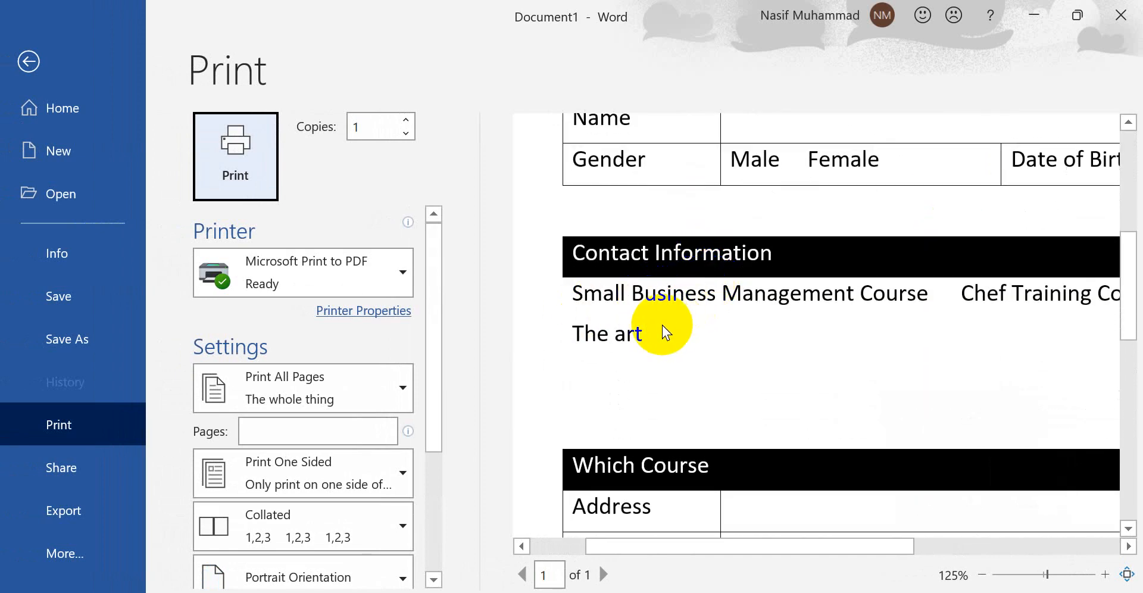
pyautogui.keyDown('ctrl'); pyautogui.scroll(-3, 661, 325); pyautogui.keyUp('ctrl')
pyautogui.click(47, 59)
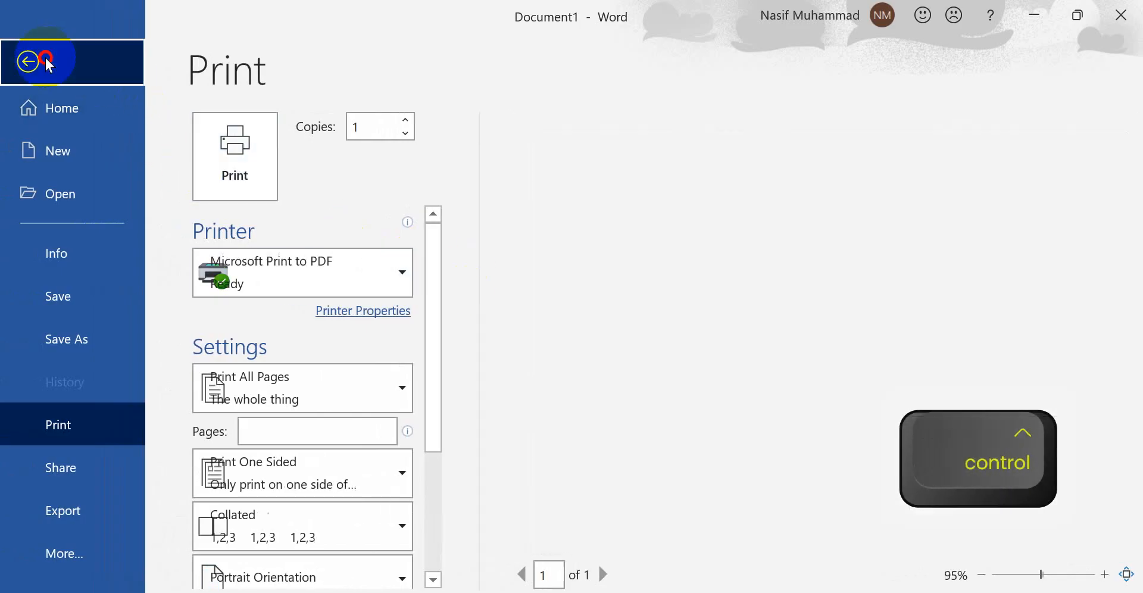
# Toggle the table gridlines off and on to compare the borderless course rows below the Contact Information heading, leaving gridlines shown.
pyautogui.keyDown('ctrl'); pyautogui.scroll(4, 581, 351); pyautogui.keyUp('ctrl')
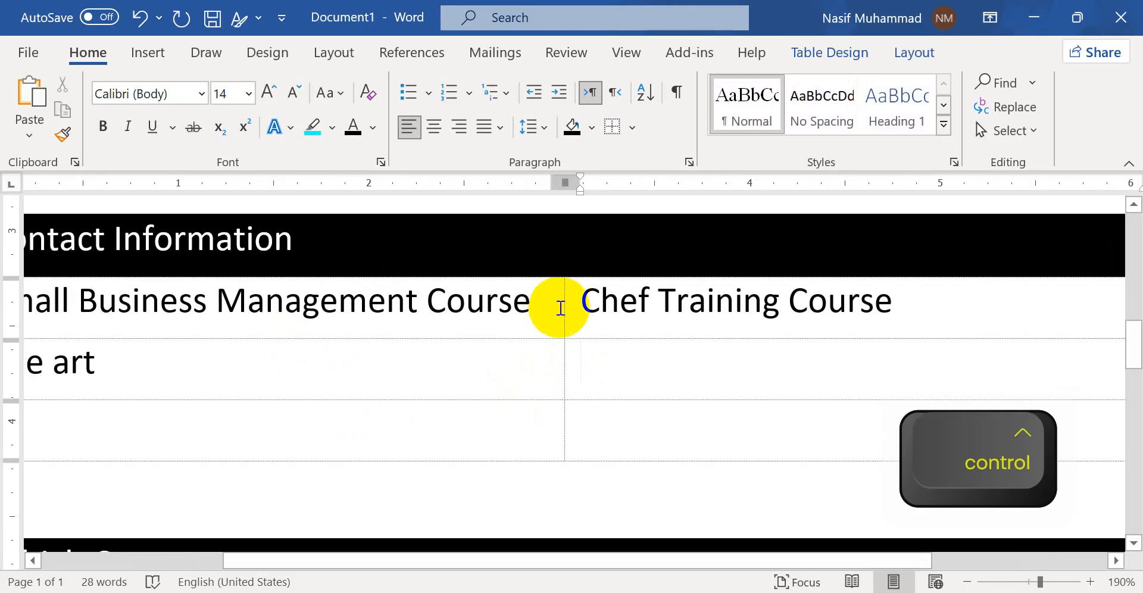
pyautogui.click(914, 52)
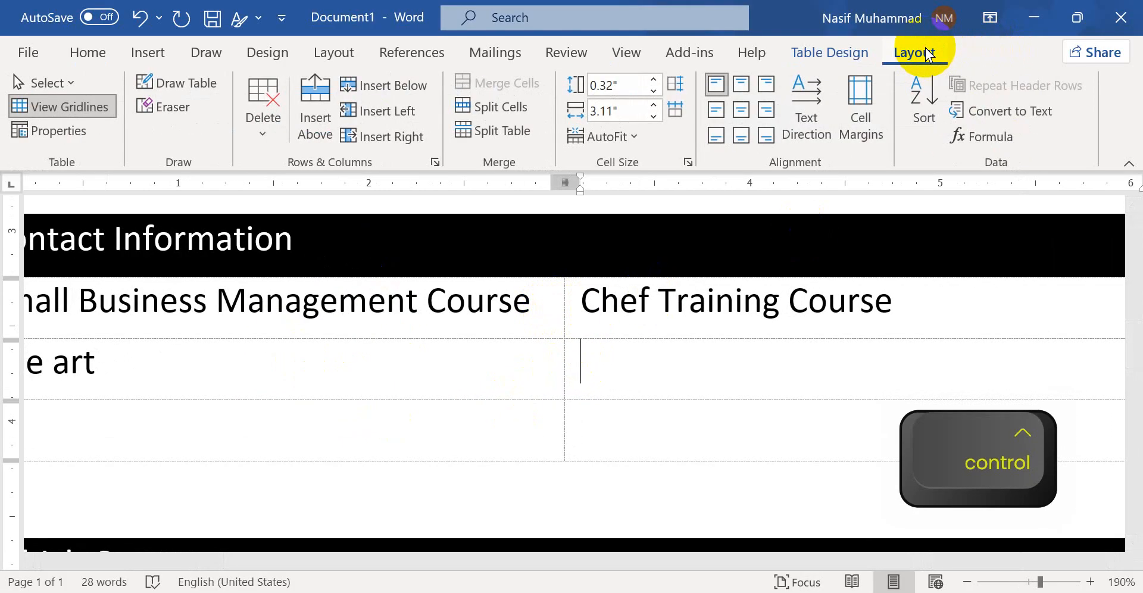
pyautogui.click(92, 107)
pyautogui.click(92, 108)
pyautogui.click(91, 107)
pyautogui.click(92, 107)
pyautogui.click(92, 107)
pyautogui.click(91, 107)
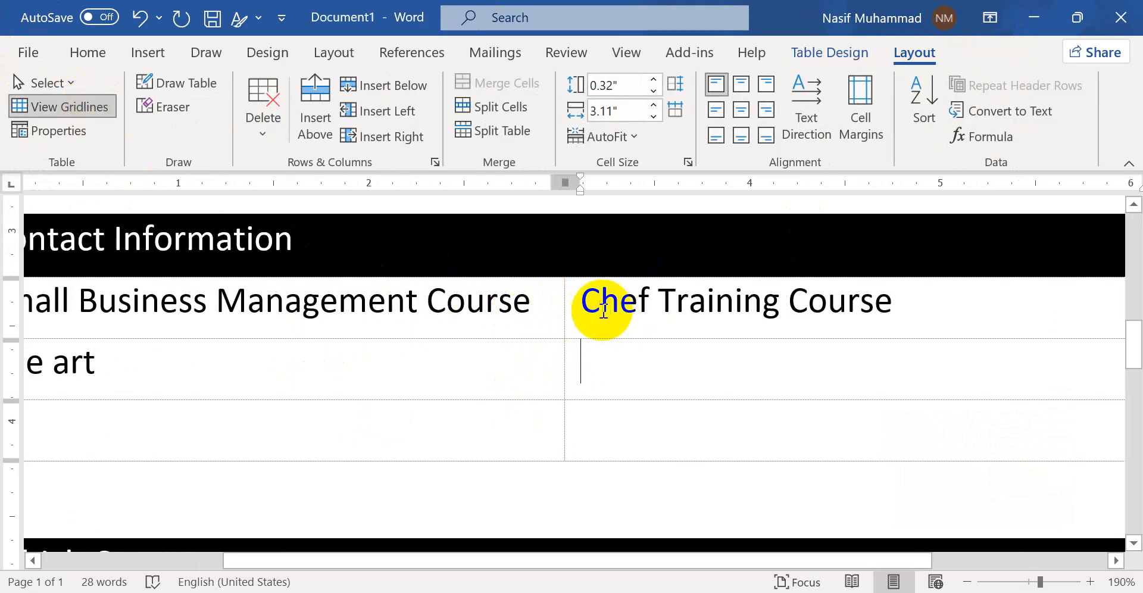
pyautogui.click(86, 107)
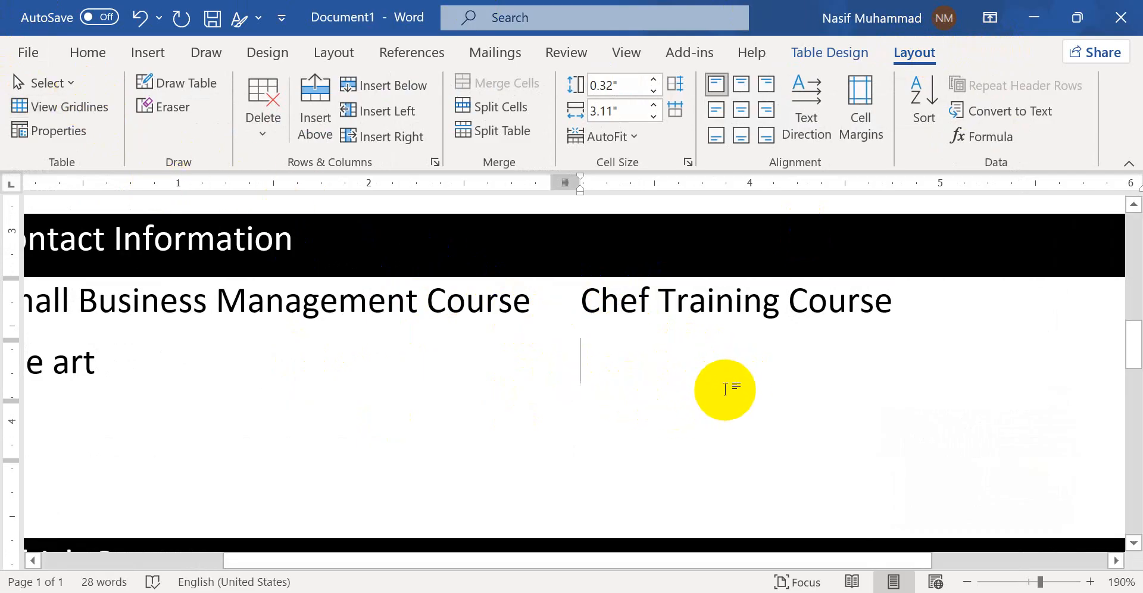
pyautogui.click(87, 105)
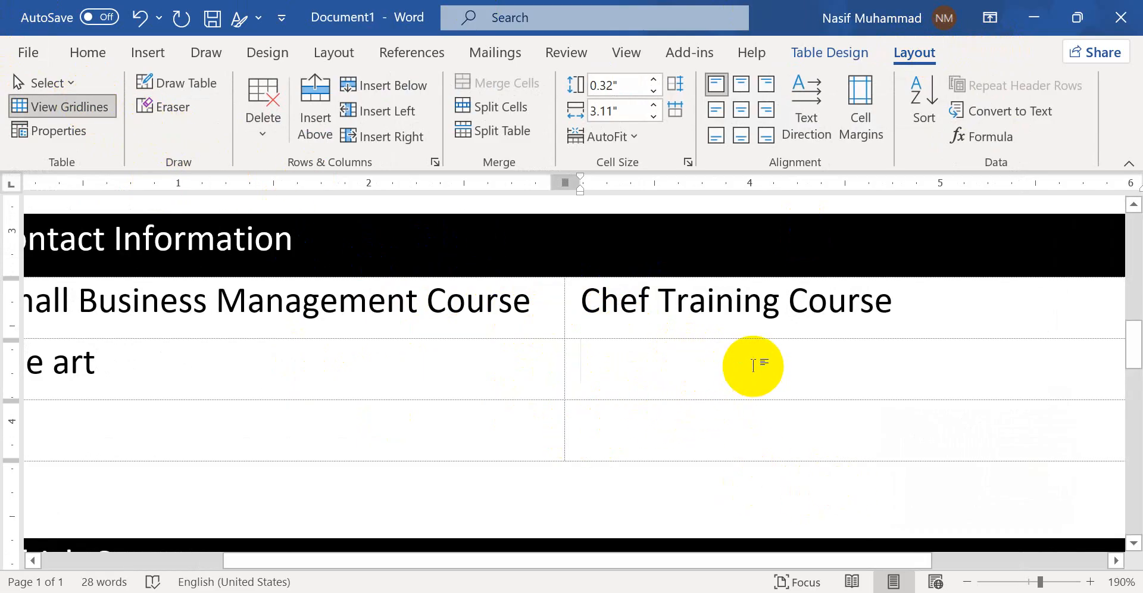
pyautogui.keyDown('ctrl'); pyautogui.scroll(-10, 732, 360); pyautogui.keyUp('ctrl')
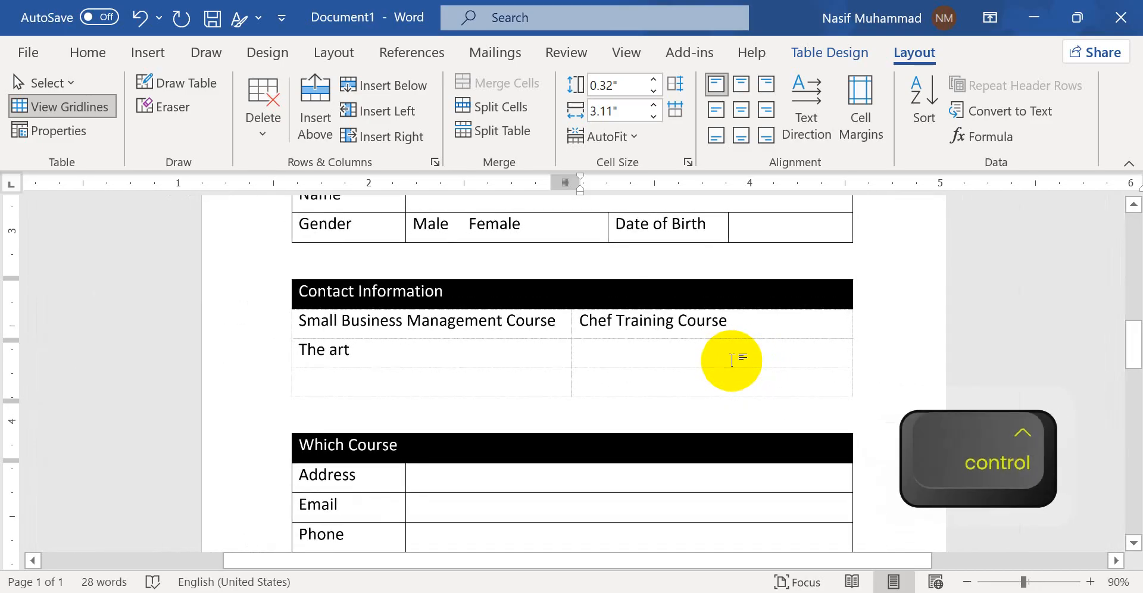